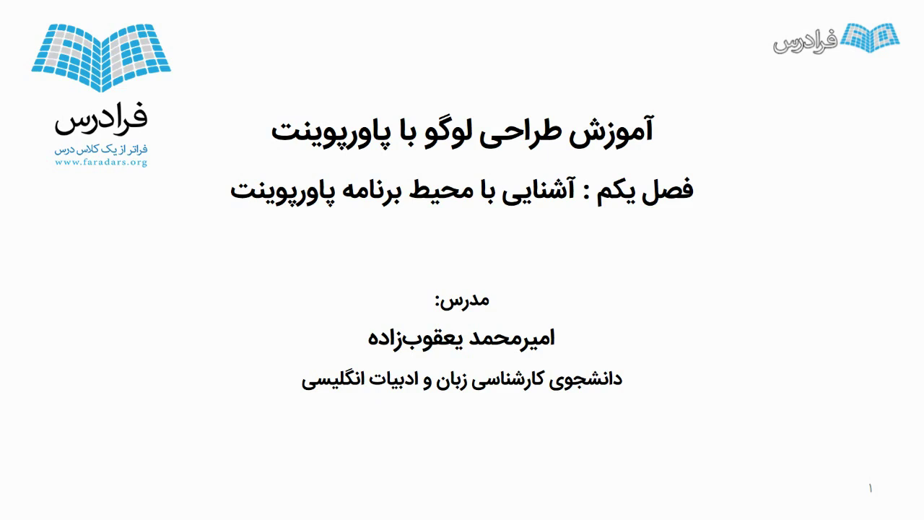
Advance the slideshow from the title slide to slide 2, 'چرا پاورپوینت؟'
click(740, 243)
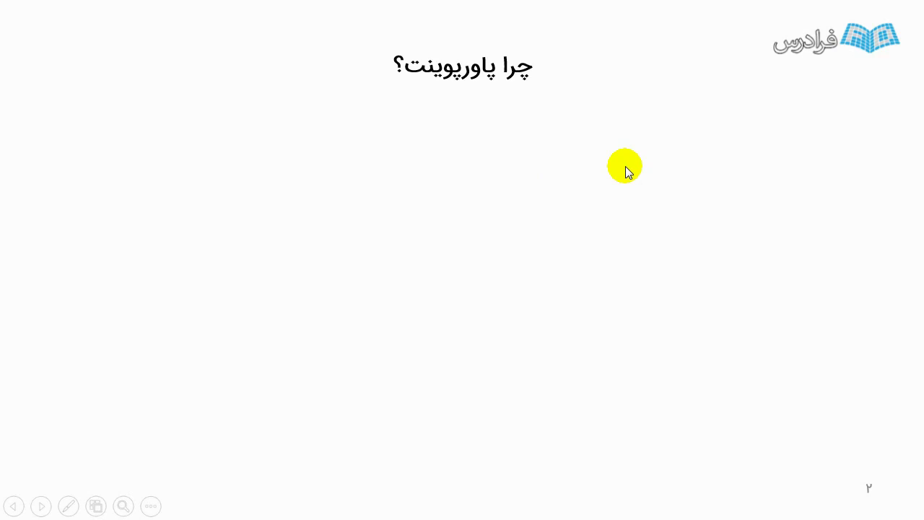
Reveal the شناخته‌شده, محبوب and سادگی کاربرد circles, then advance to slide 3
key(Right)
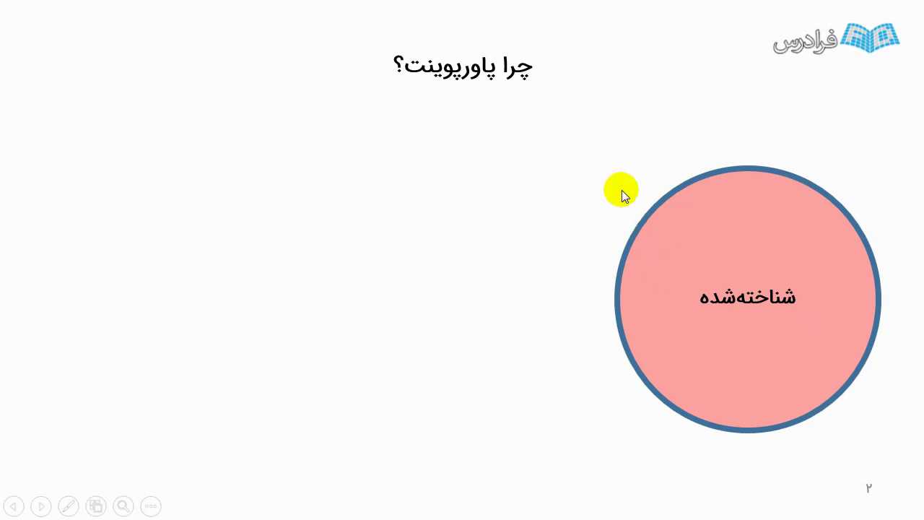
click(599, 170)
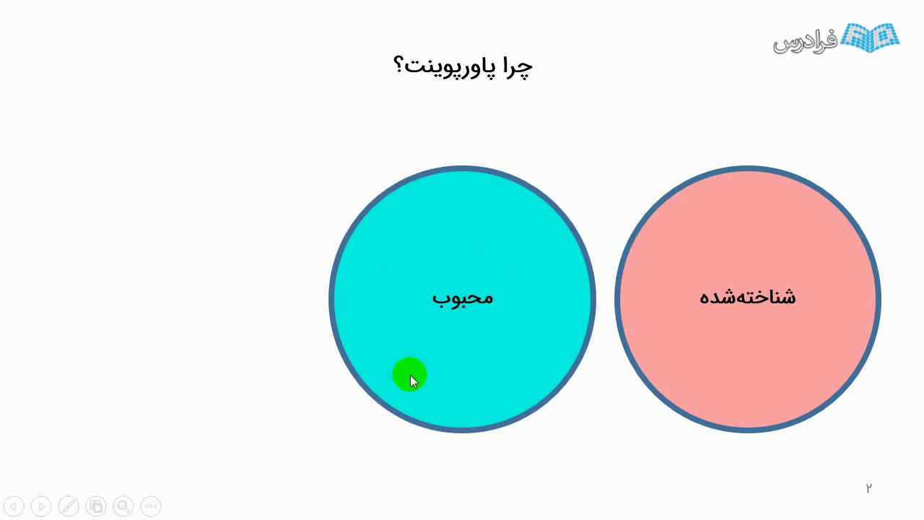
click(249, 232)
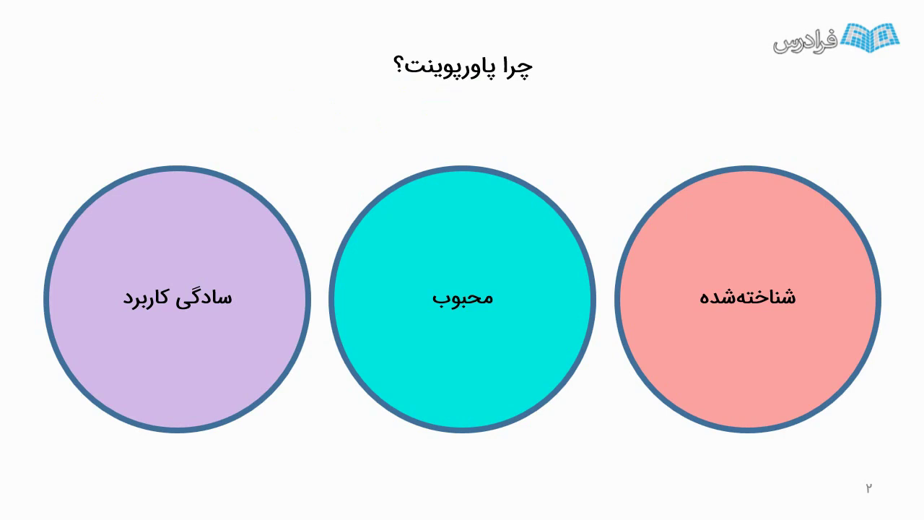
key(Right)
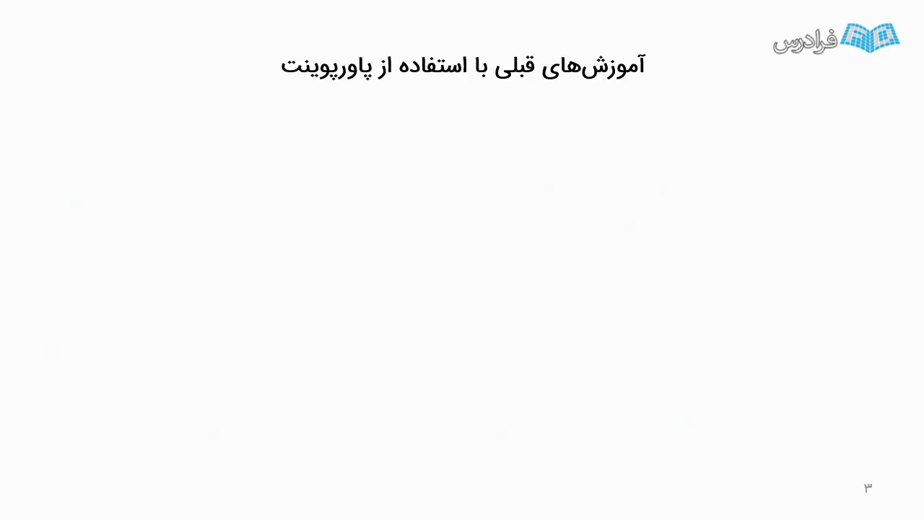
Reveal the yellow course circle and the blue certificate course circle on slide 3
click(435, 163)
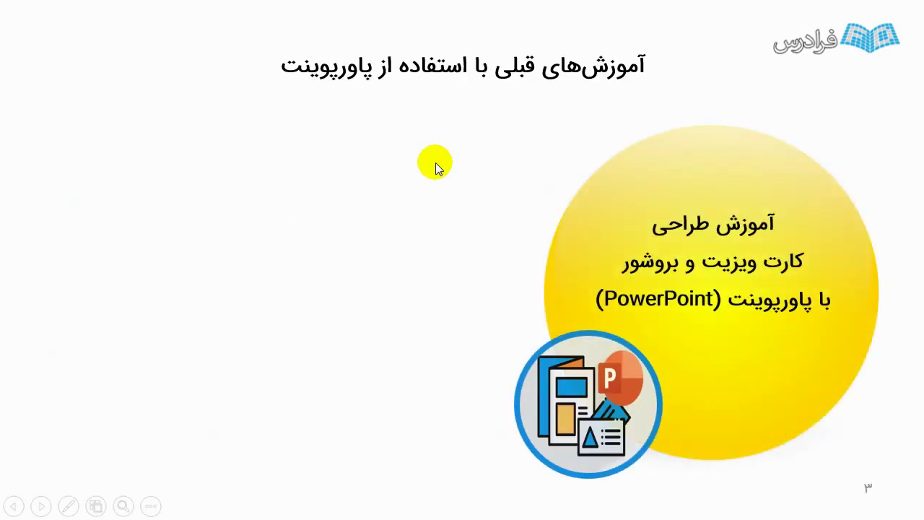
click(449, 166)
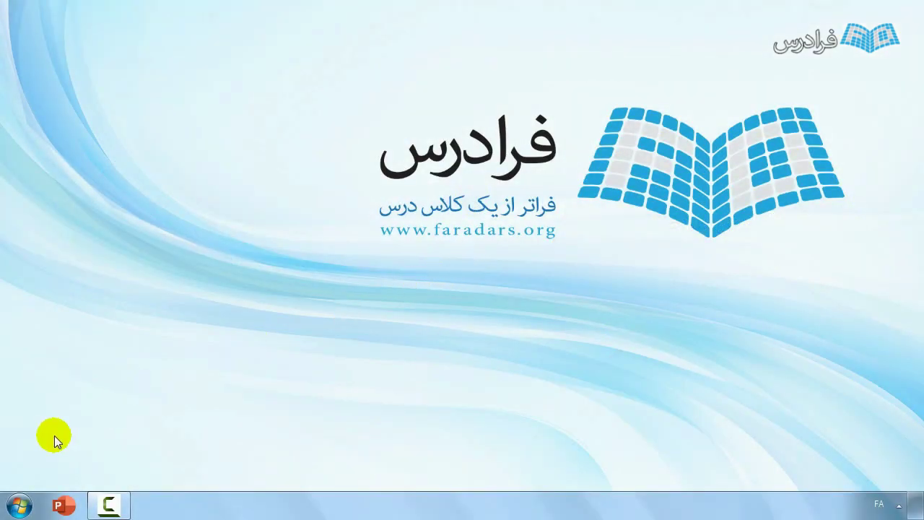
Launch PowerPoint and create Presentation1 as a new blank presentation
click(60, 508)
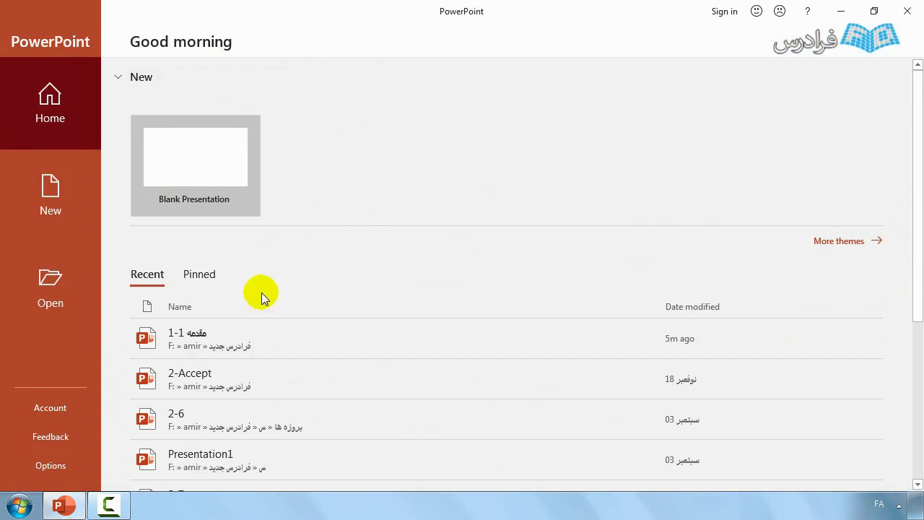
click(201, 276)
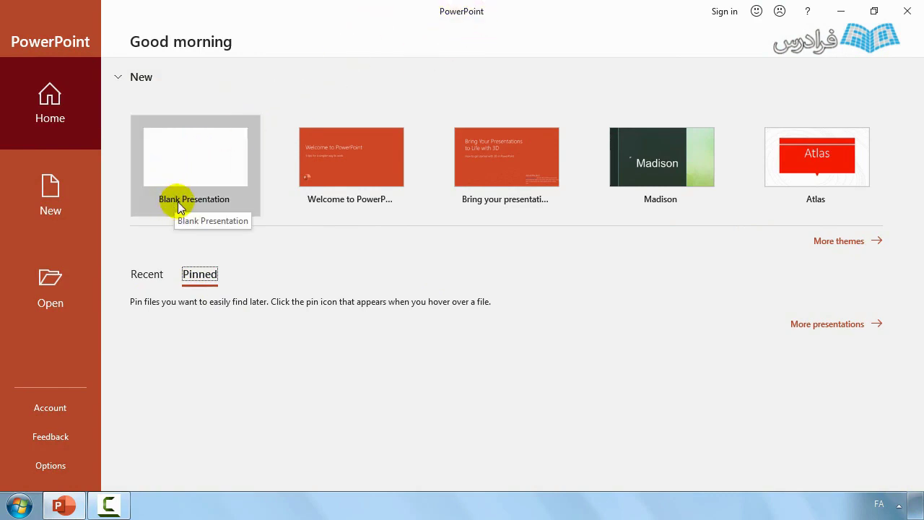
click(224, 161)
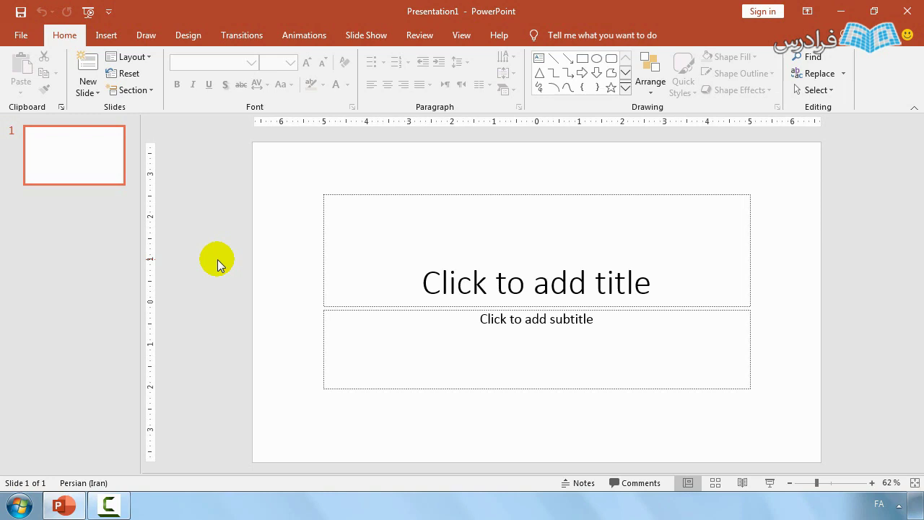
click(21, 36)
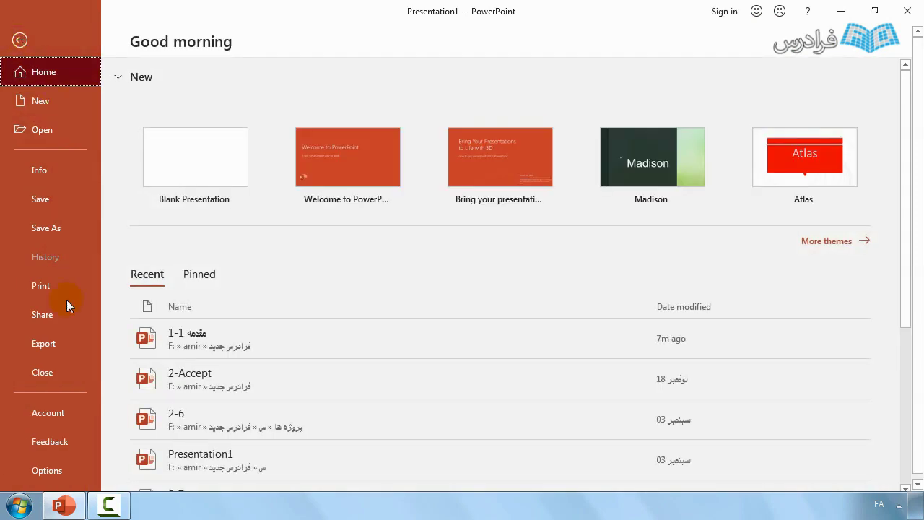
click(60, 417)
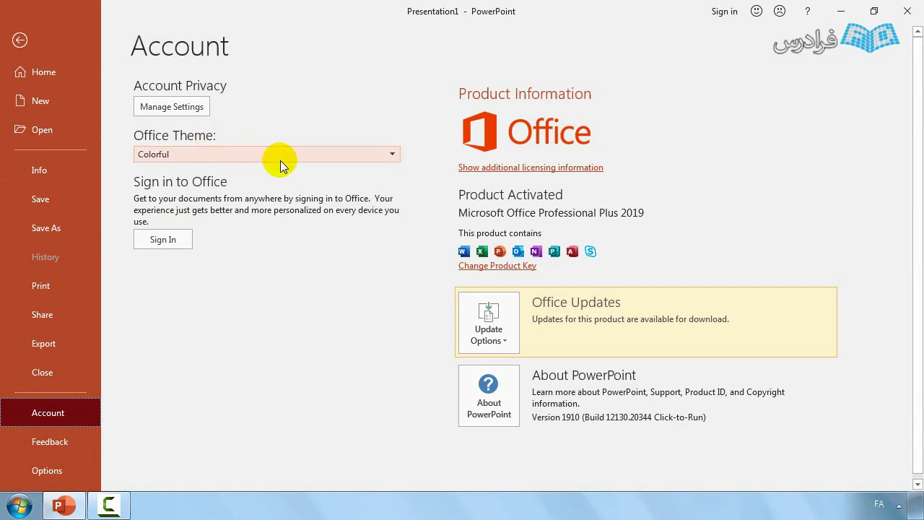
click(326, 154)
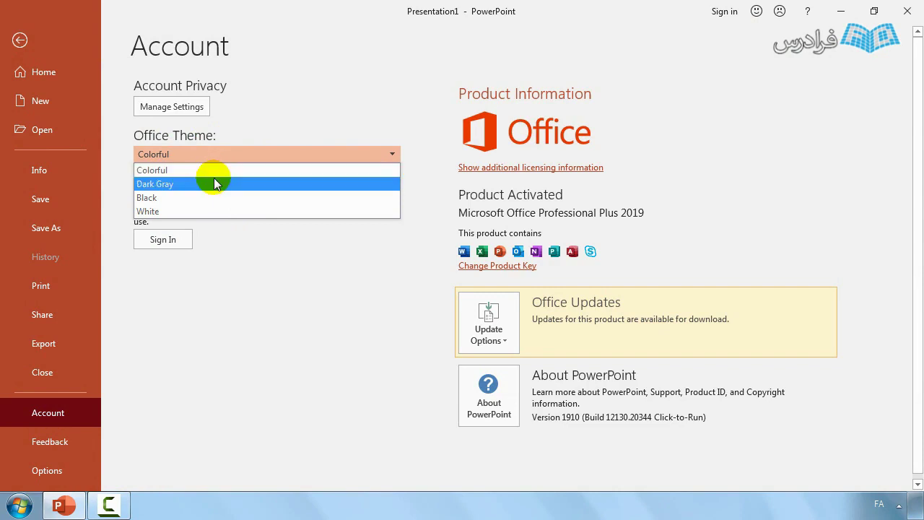
click(214, 184)
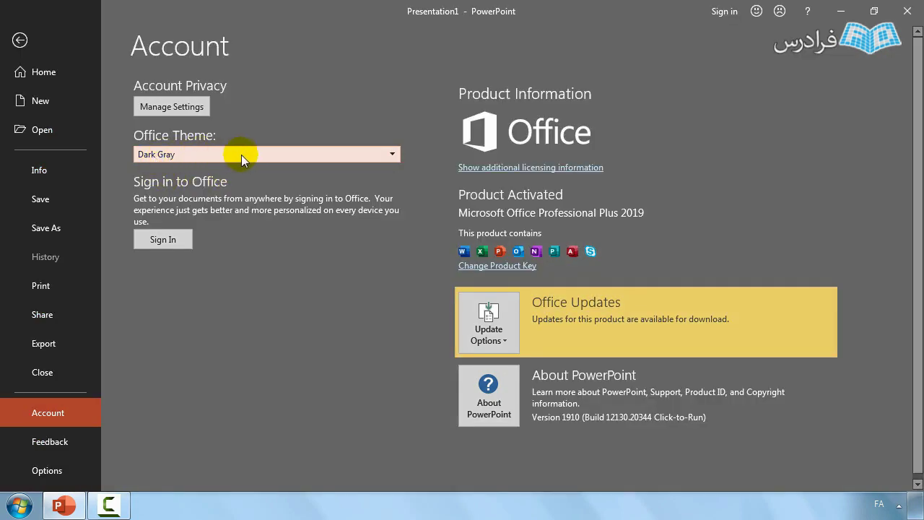
click(241, 154)
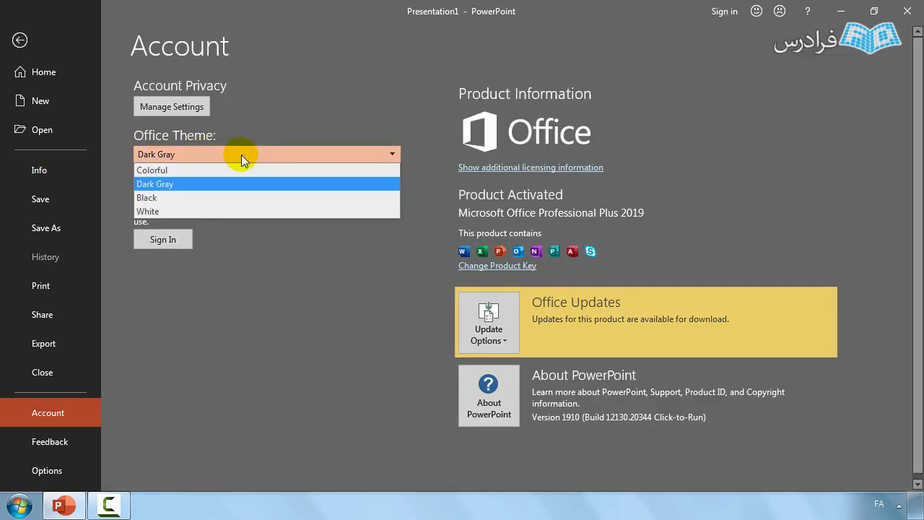
click(170, 197)
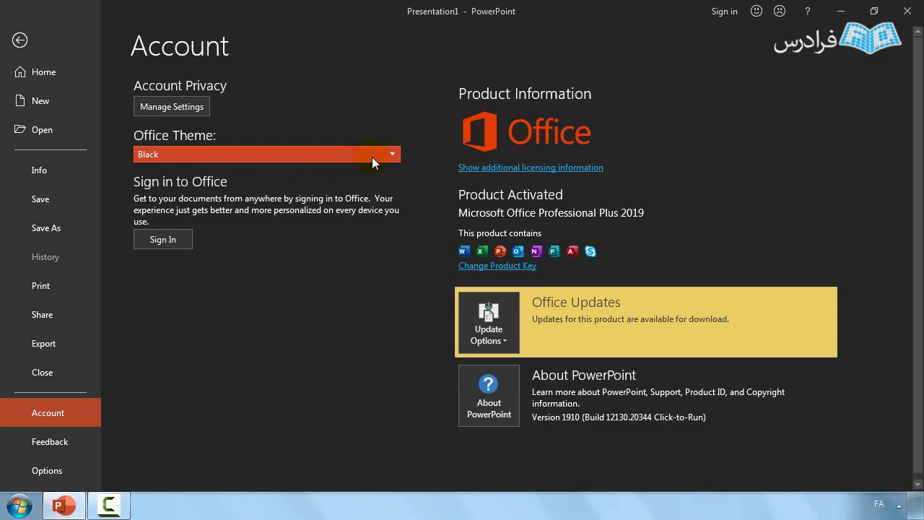
click(372, 157)
click(281, 205)
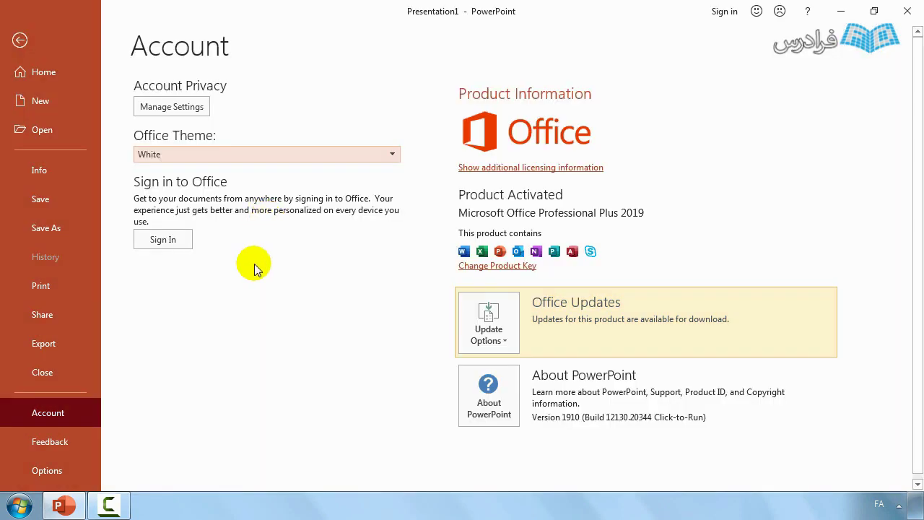
click(390, 158)
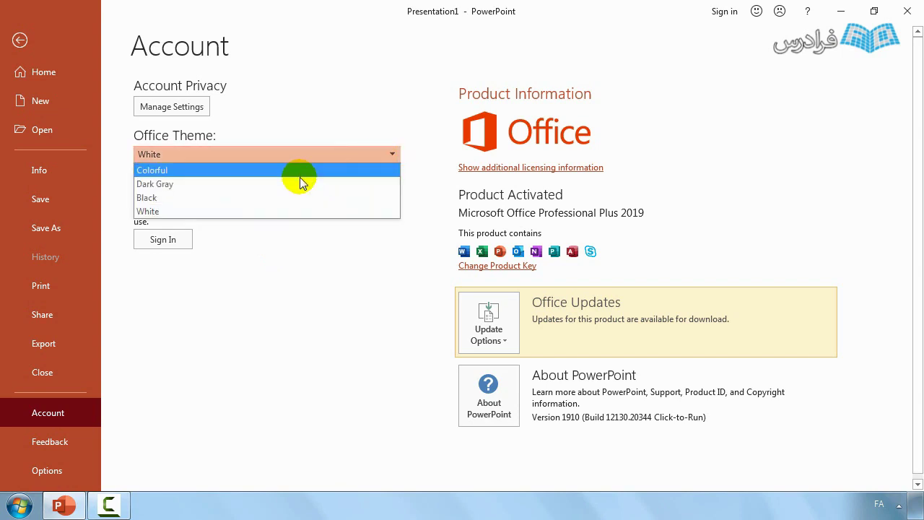
click(297, 168)
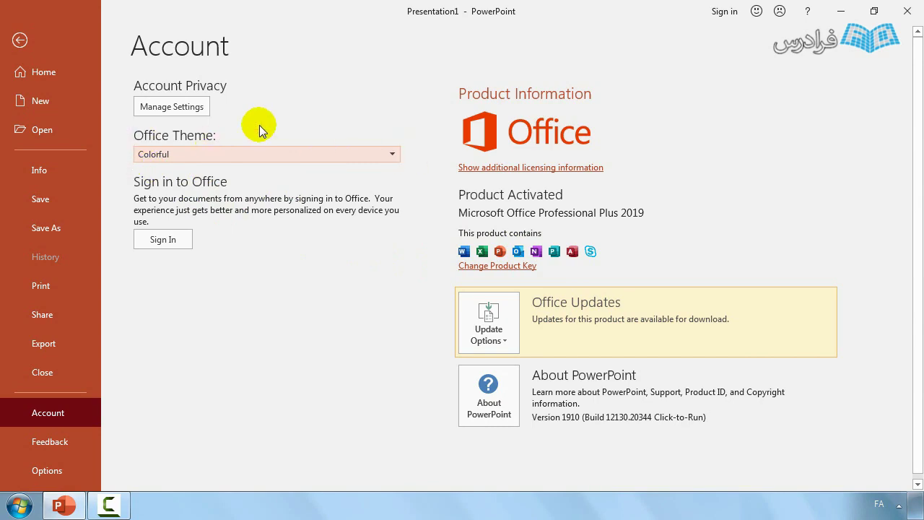
key(Escape)
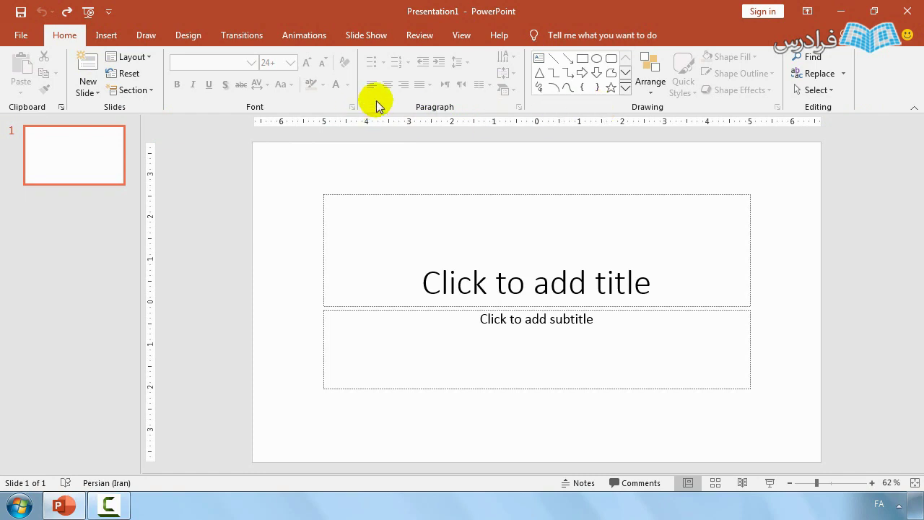
Move through the Insert and Draw tabs to the Design tab's themes and variants
click(109, 37)
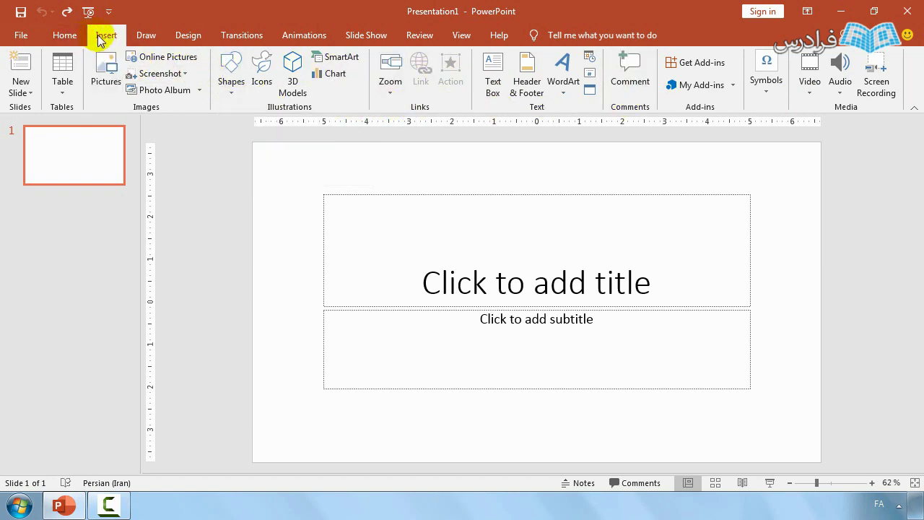
click(142, 37)
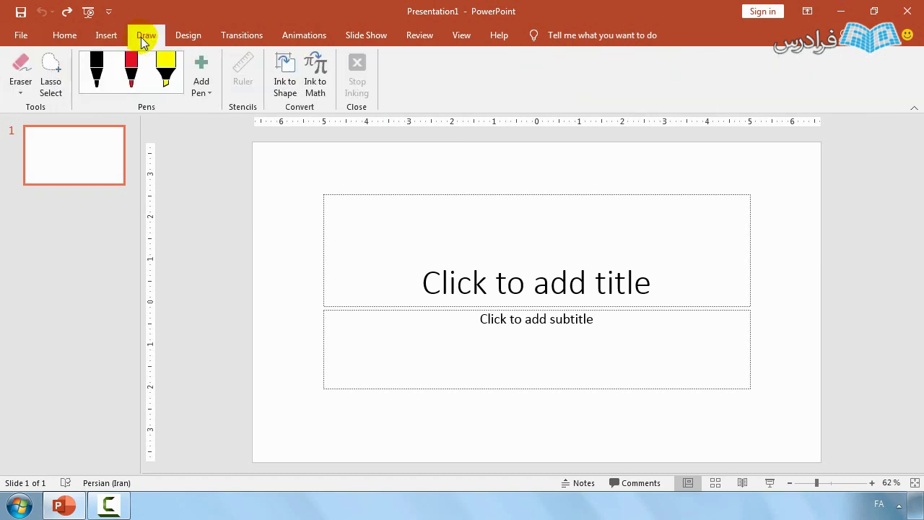
click(187, 38)
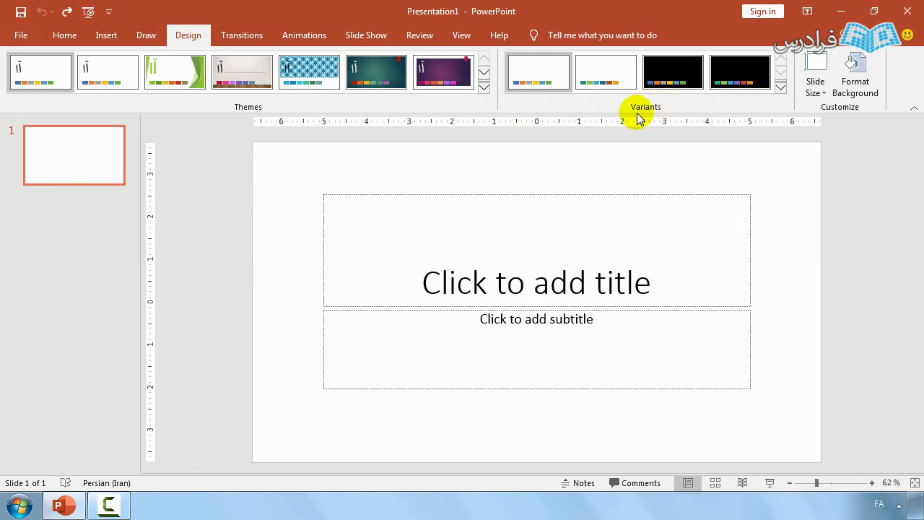
Open the Variants drop-down and browse the Colors schemes such as Office, Grayscale, Blue and Yellow
click(781, 86)
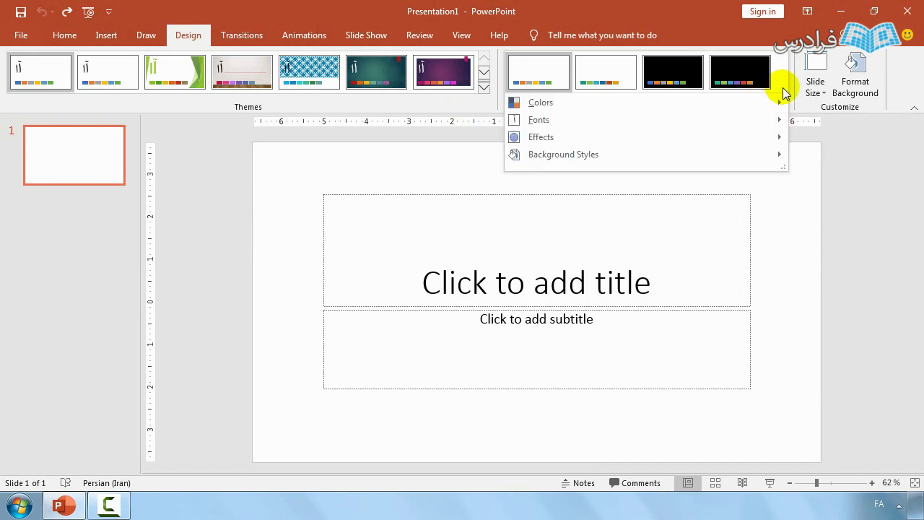
mouse_move(541, 103)
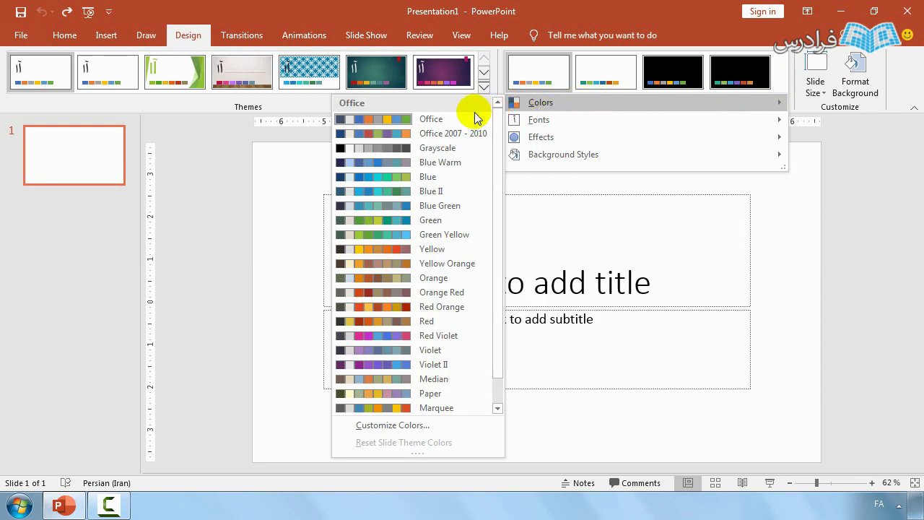
scroll(496, 142, down, 1)
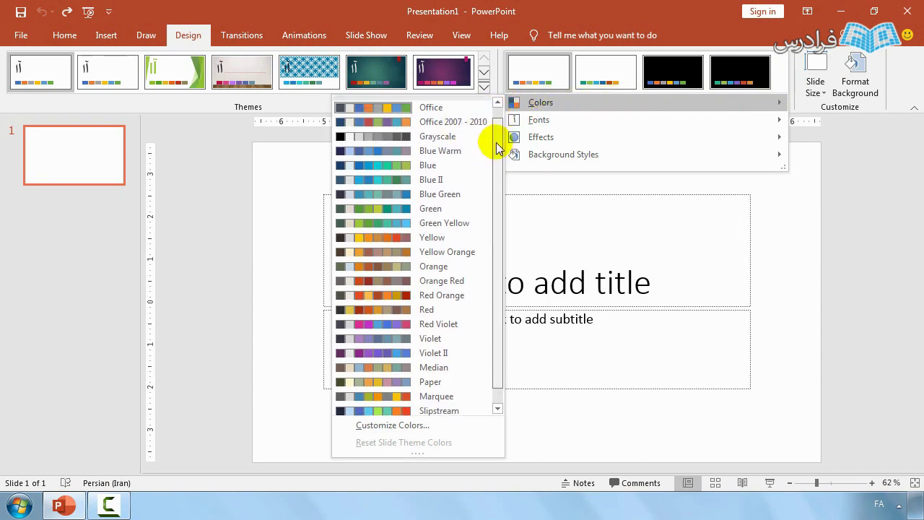
scroll(498, 134, up, 1)
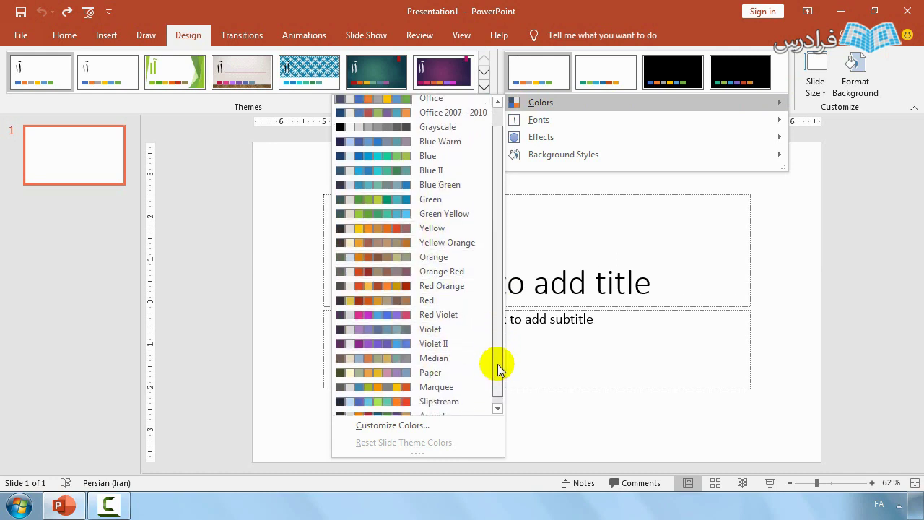
drag(500, 348, 497, 324)
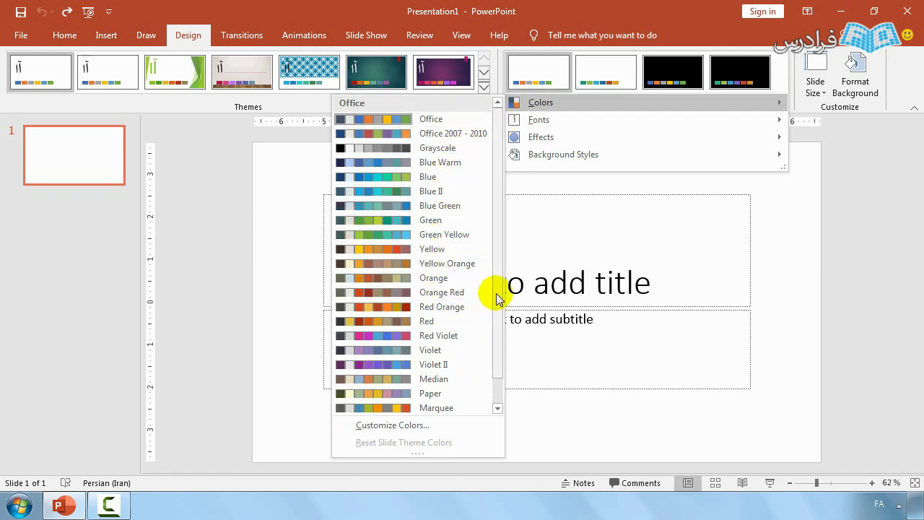
drag(496, 295, 495, 324)
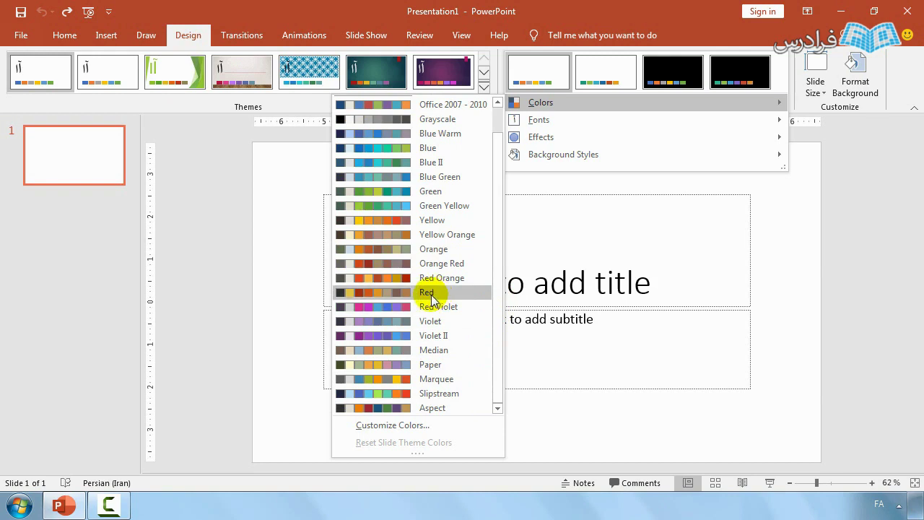
drag(501, 301, 501, 262)
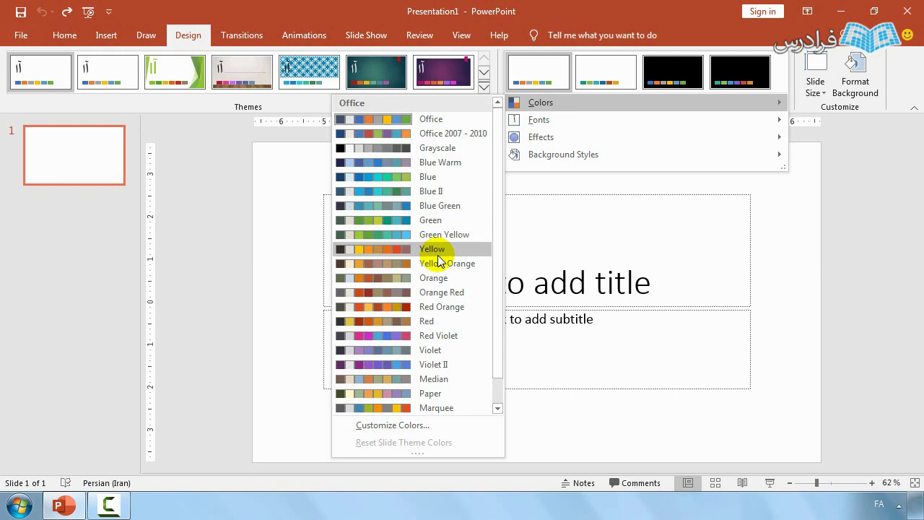
Dismiss the Colors list unapplied, then cycle through Transitions, Animations, Slide Show and Review to View
click(780, 188)
click(246, 35)
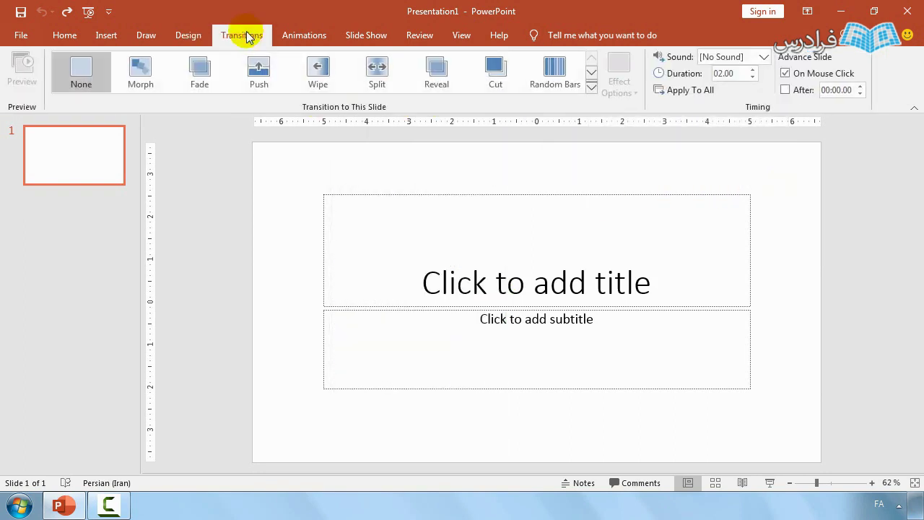
click(293, 36)
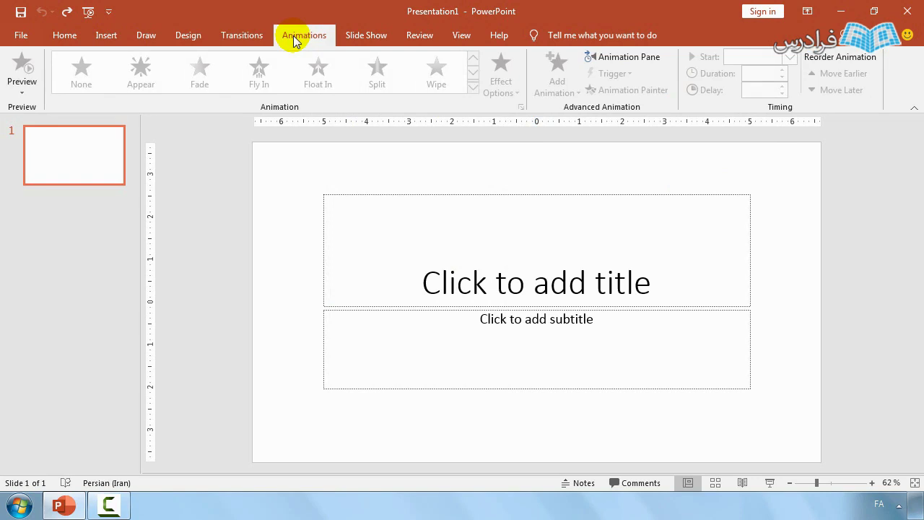
click(357, 36)
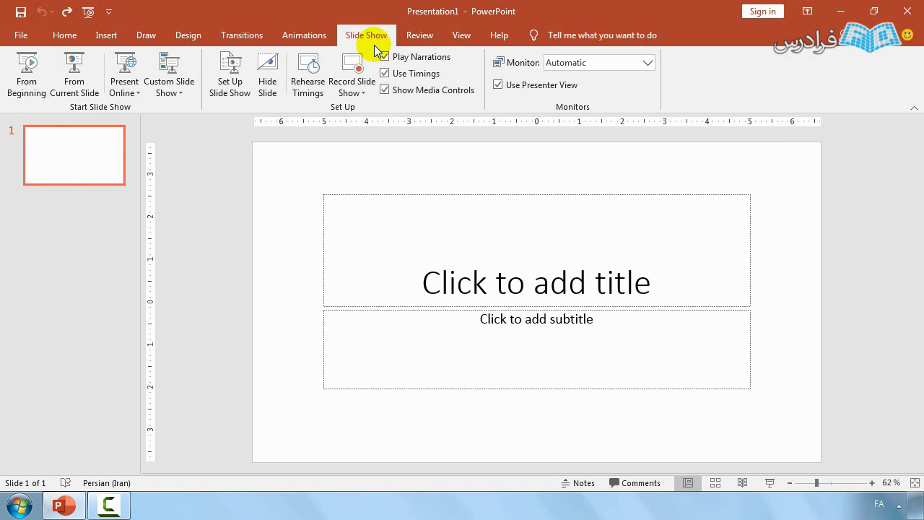
click(419, 36)
click(461, 36)
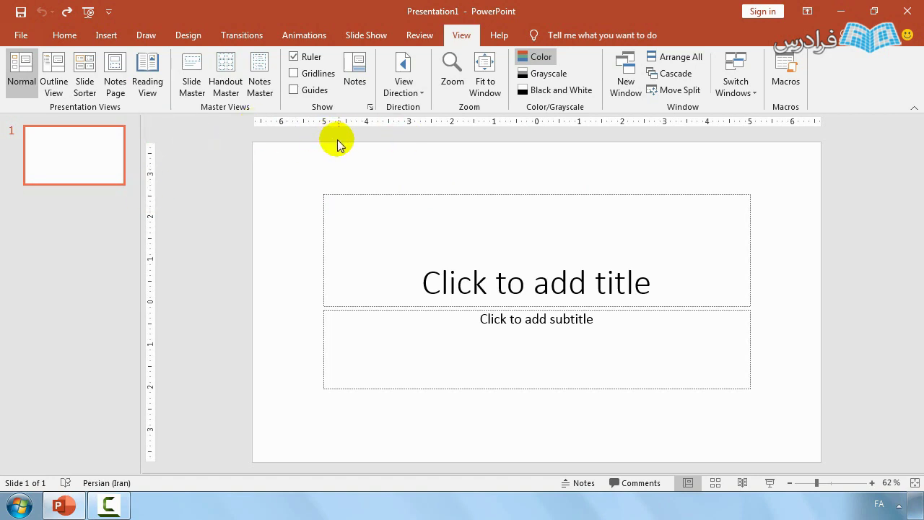
Turn the Ruler option off and back on so the rulers show again
click(297, 56)
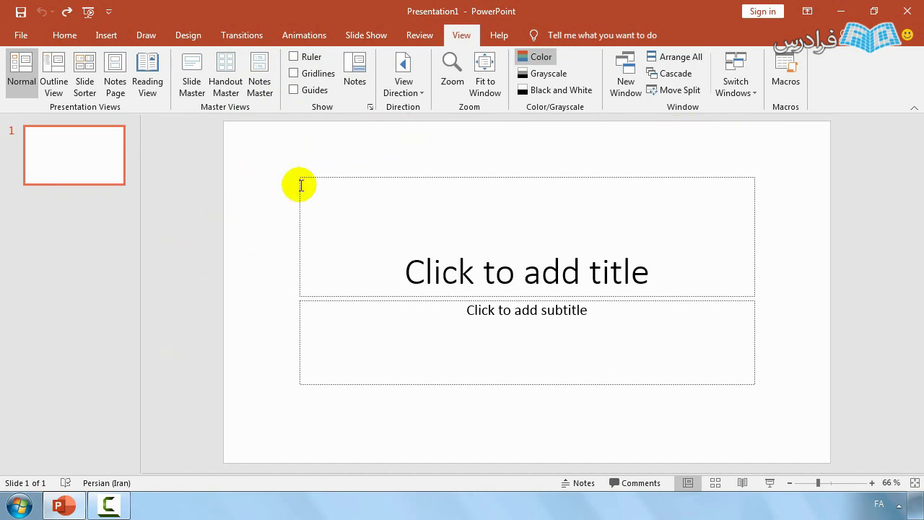
click(294, 57)
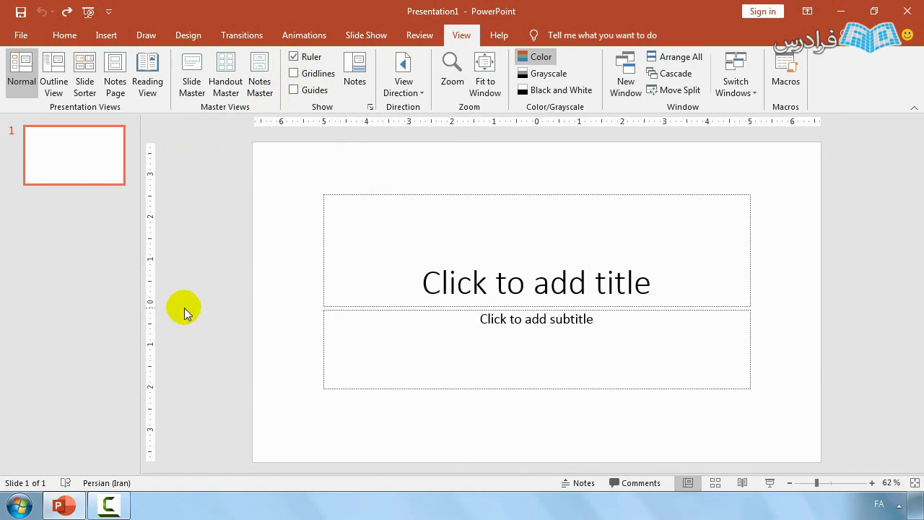
Return to the Home commands, then switch to the Insert commands
click(64, 35)
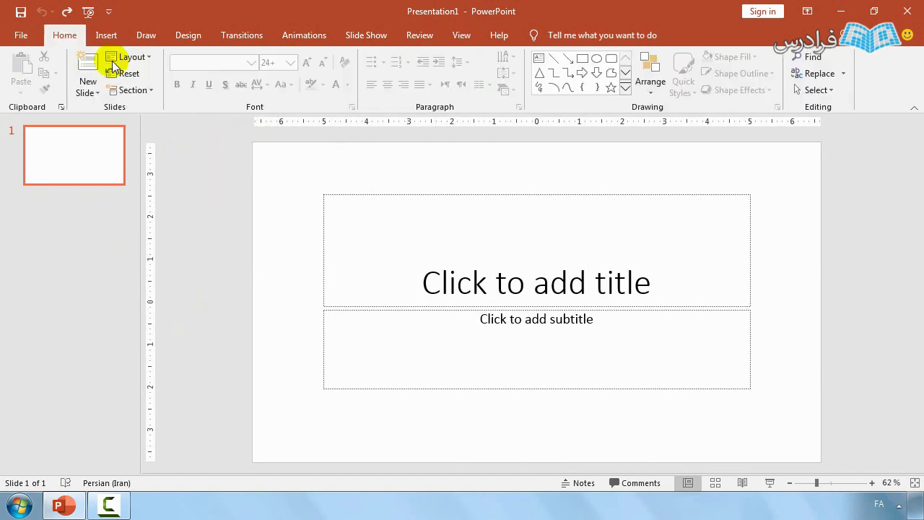
click(106, 35)
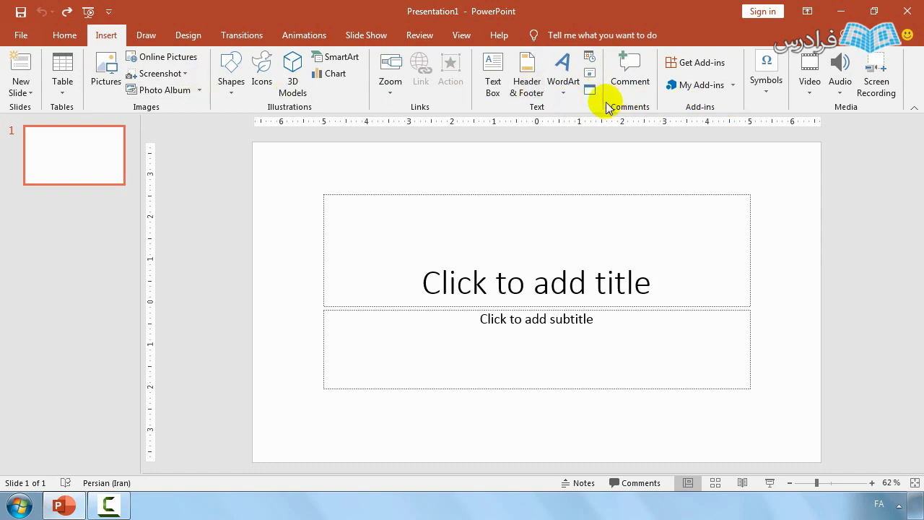
Open PowerPoint Options at Customize the Ribbon from the ribbon's shortcut menu
right_click(606, 107)
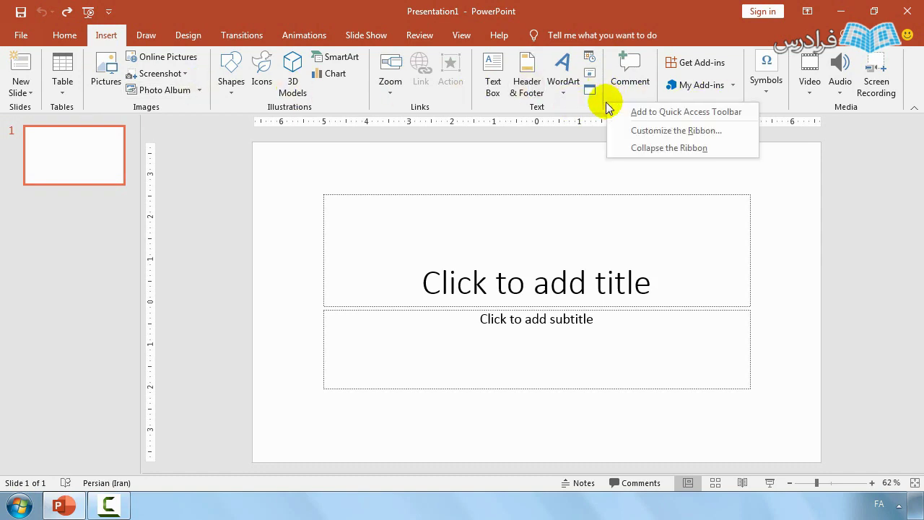
click(692, 137)
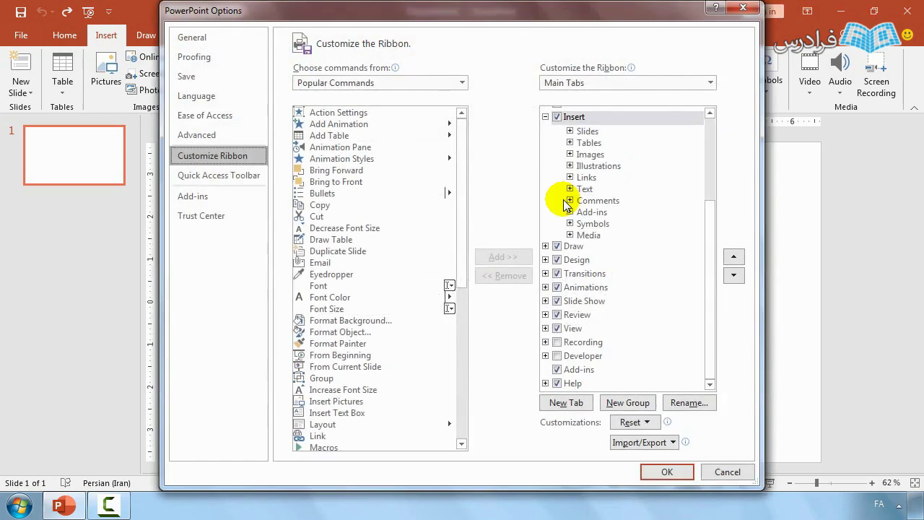
drag(523, 6, 523, 9)
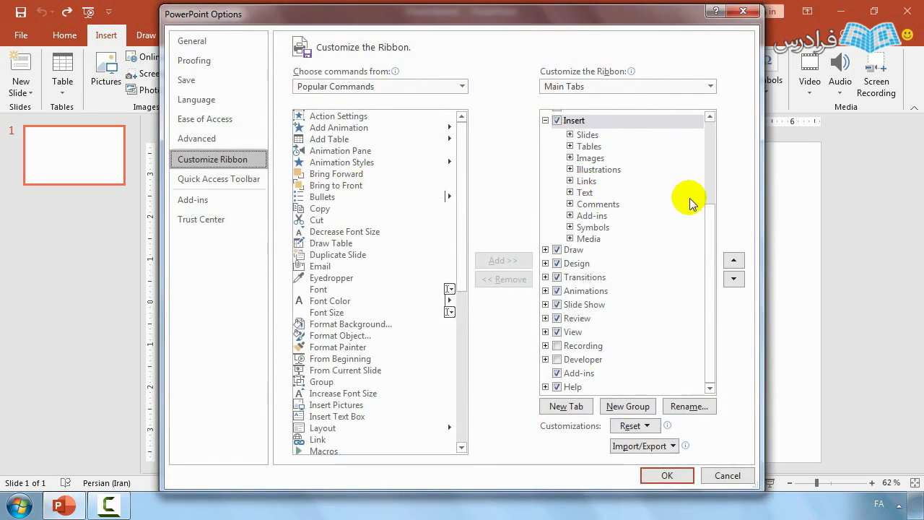
drag(711, 239, 711, 148)
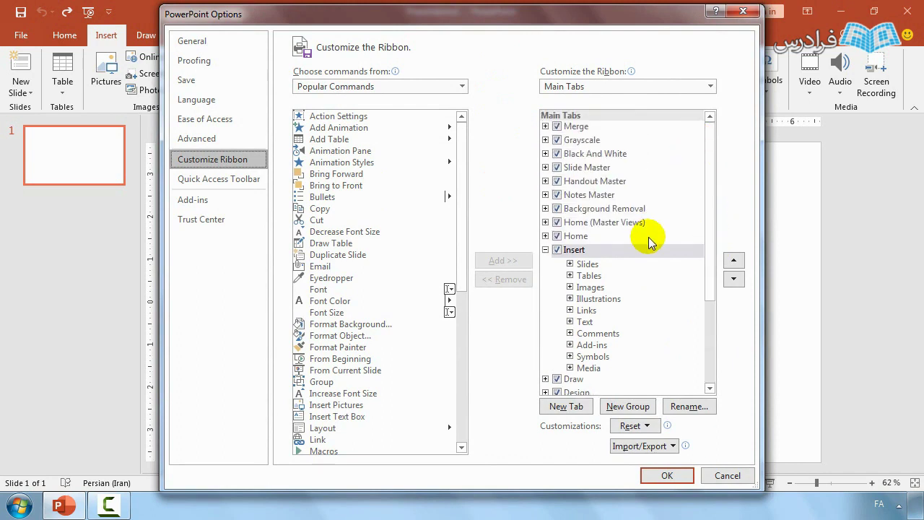
mouse_move(460, 187)
mouse_down()
mouse_move(464, 303)
mouse_move(459, 144)
mouse_up()
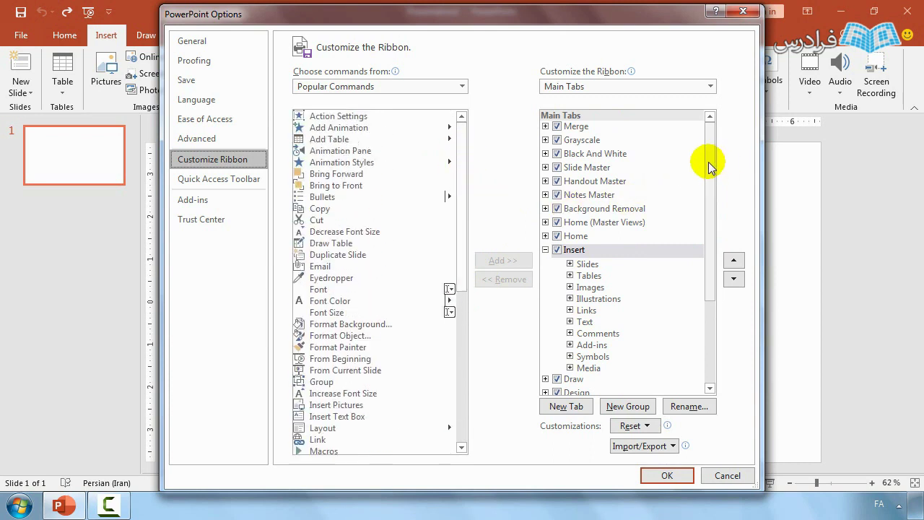
drag(709, 162, 704, 248)
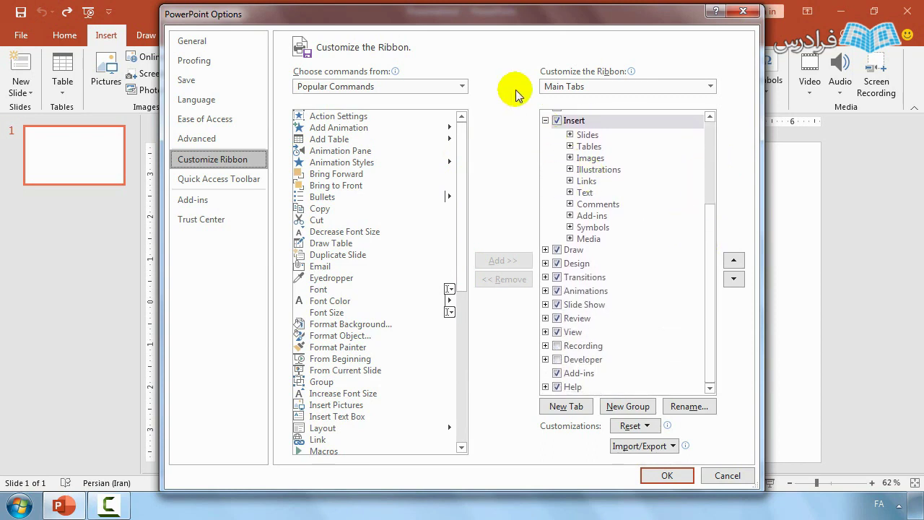
Reposition the PowerPoint Options window at the top of the screen and scroll the tab list
mouse_move(487, 17)
mouse_down()
mouse_move(606, 54)
mouse_move(206, 61)
mouse_up()
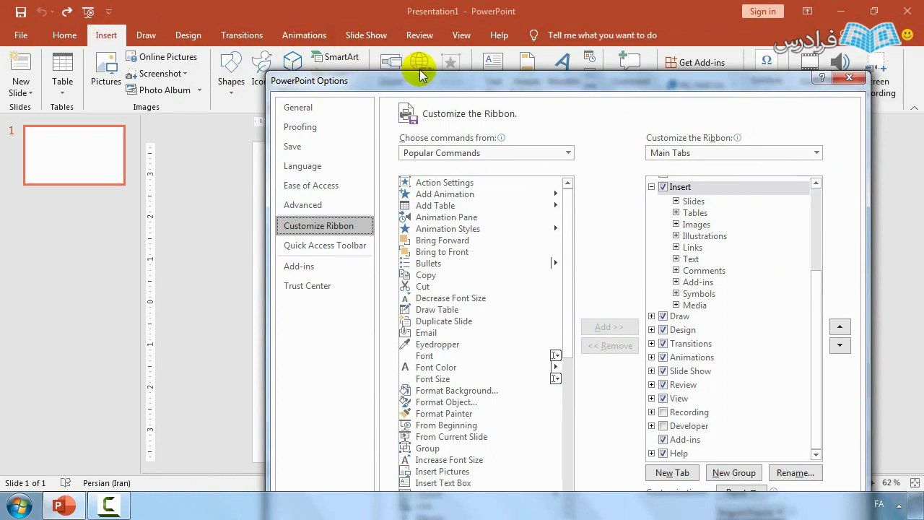
drag(404, 78, 385, 37)
scroll(794, 229, up, 1)
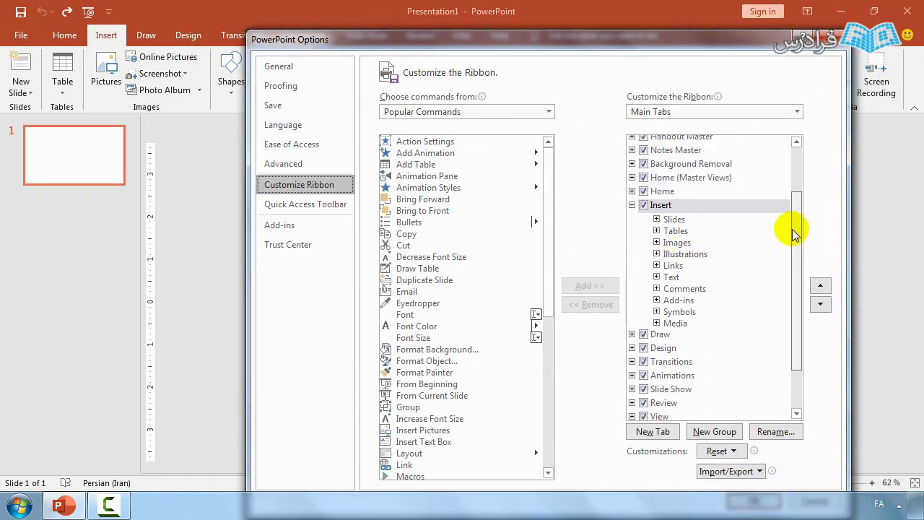
scroll(769, 212, up, 2)
scroll(776, 260, down, 1)
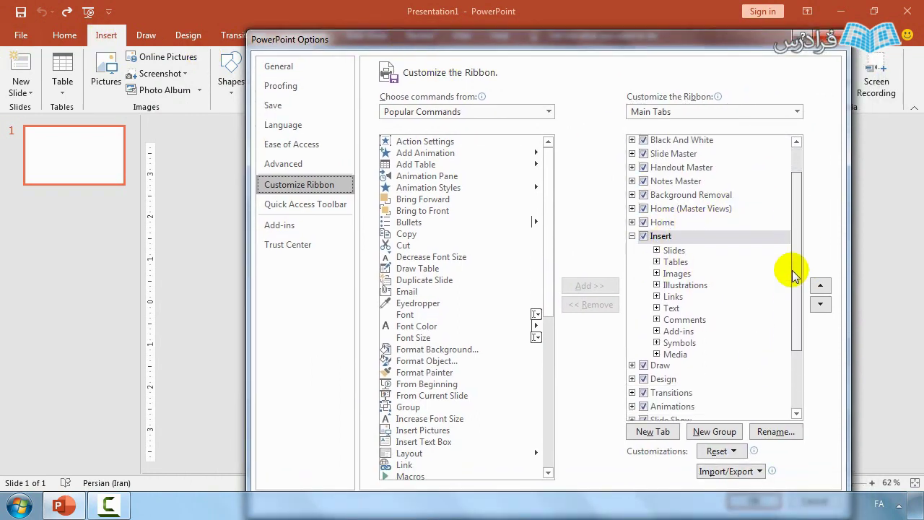
scroll(787, 288, down, 2)
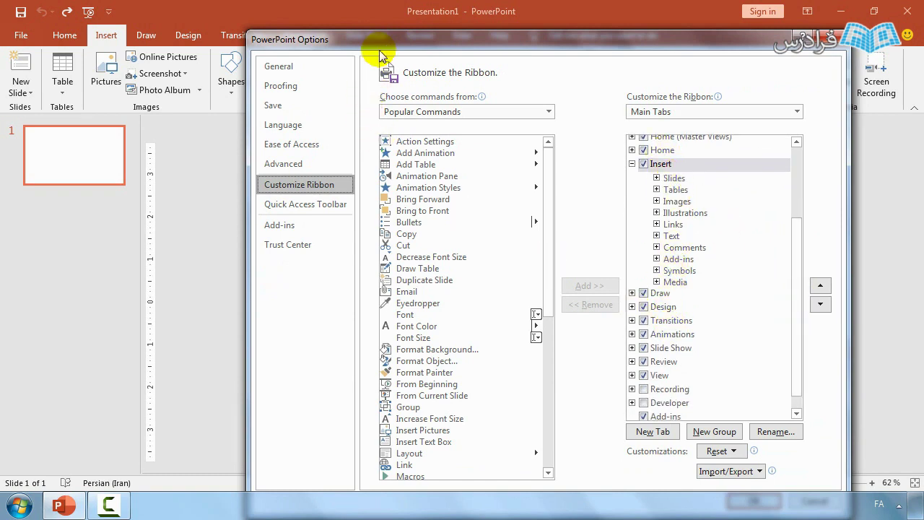
drag(379, 39, 345, 92)
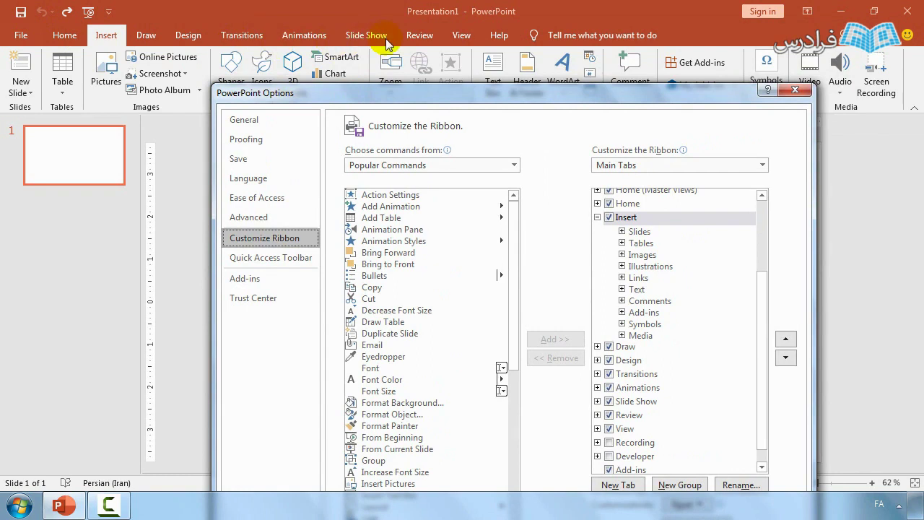
drag(398, 92, 371, 10)
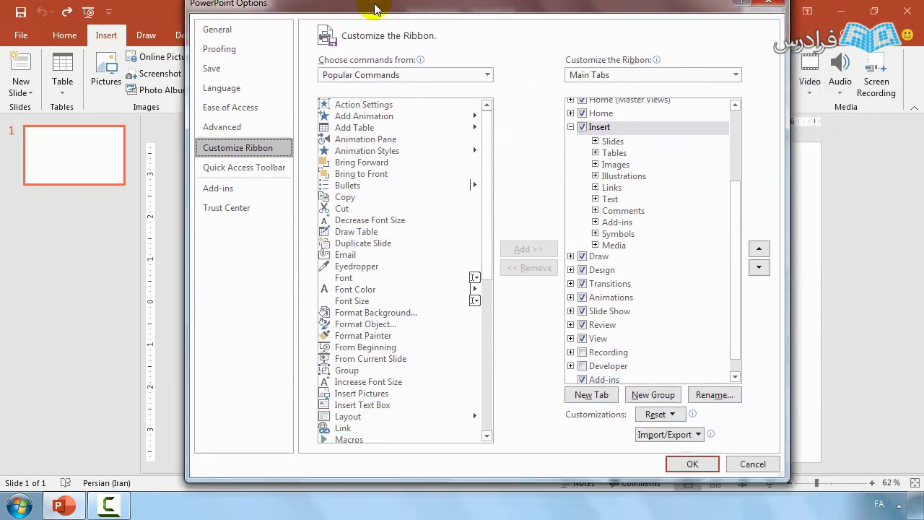
Expand the Draw and Design entries in Main Tabs to view their groups, then collapse Design
double_click(606, 265)
double_click(605, 337)
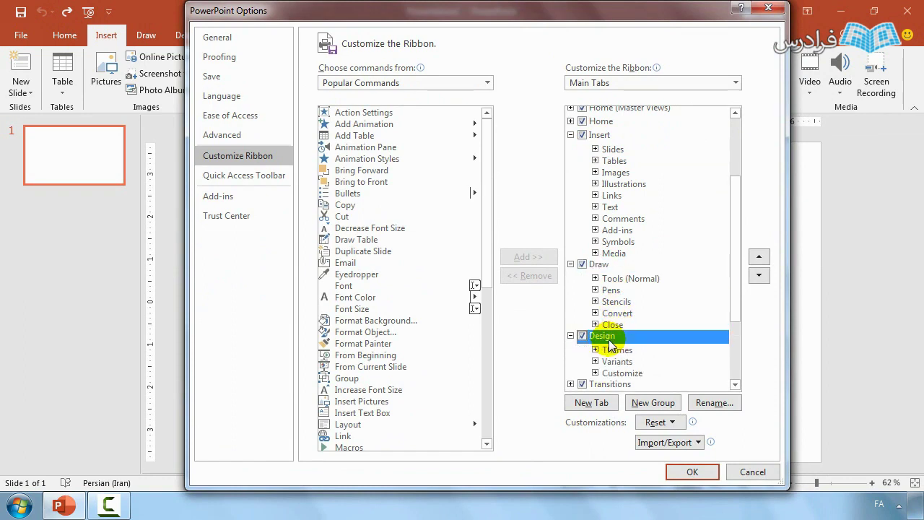
drag(735, 268, 736, 307)
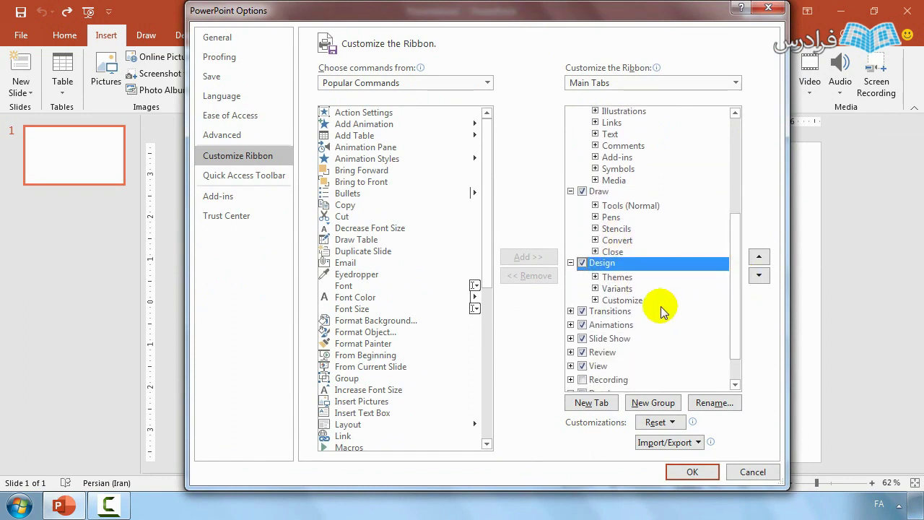
click(571, 263)
scroll(730, 229, up, 2)
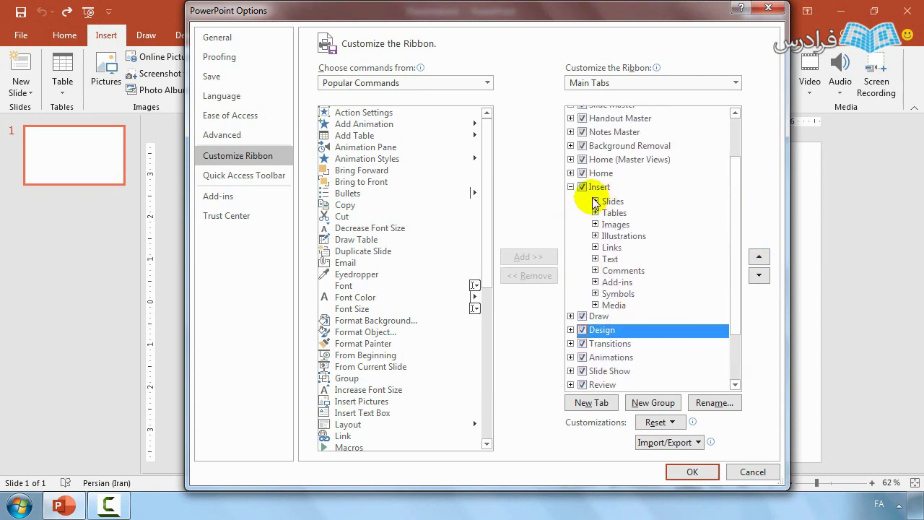
Select the Insert entry to list its groups, from Slides and Tables through Symbols and Media
click(595, 174)
click(599, 187)
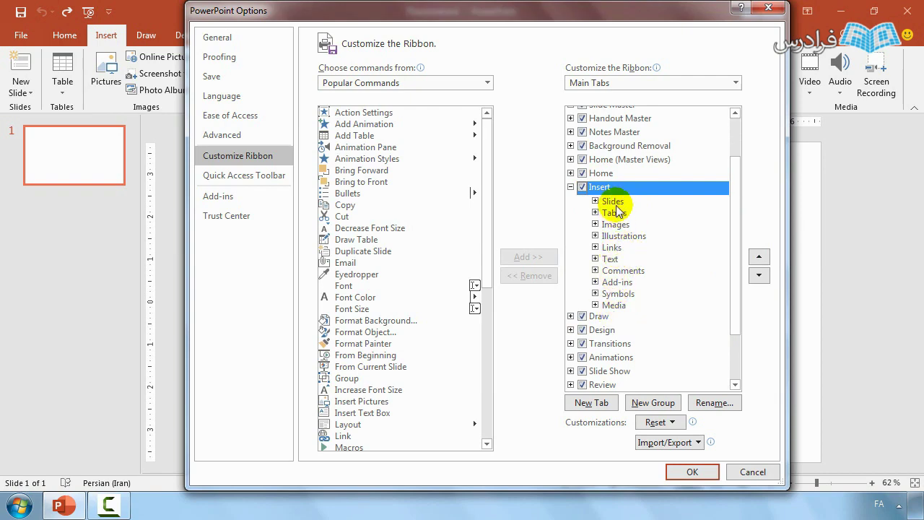
drag(576, 16, 551, 209)
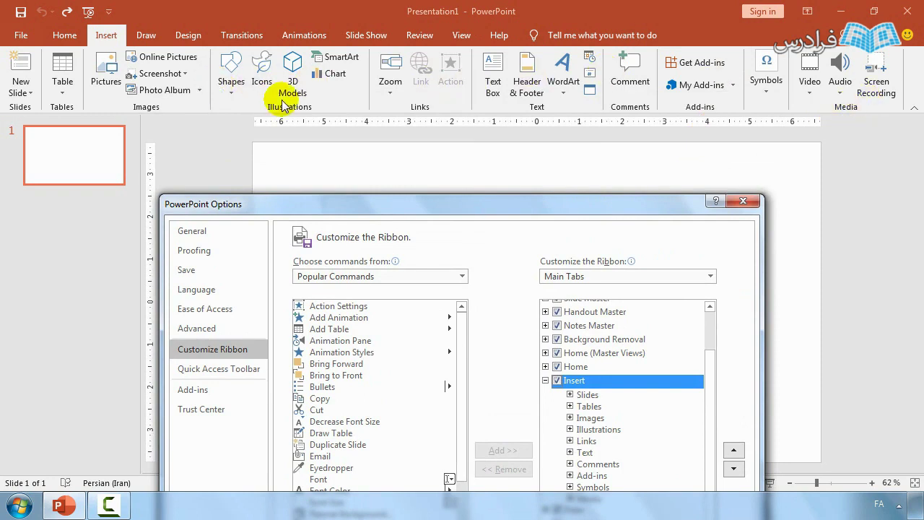
drag(565, 212, 378, 48)
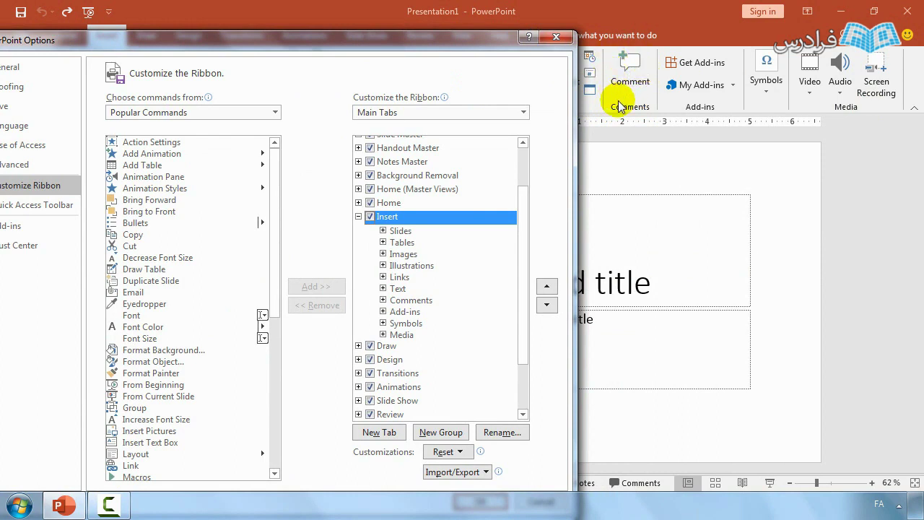
Remove the Comments group from the Insert tab in Customize Ribbon and apply the change
click(411, 301)
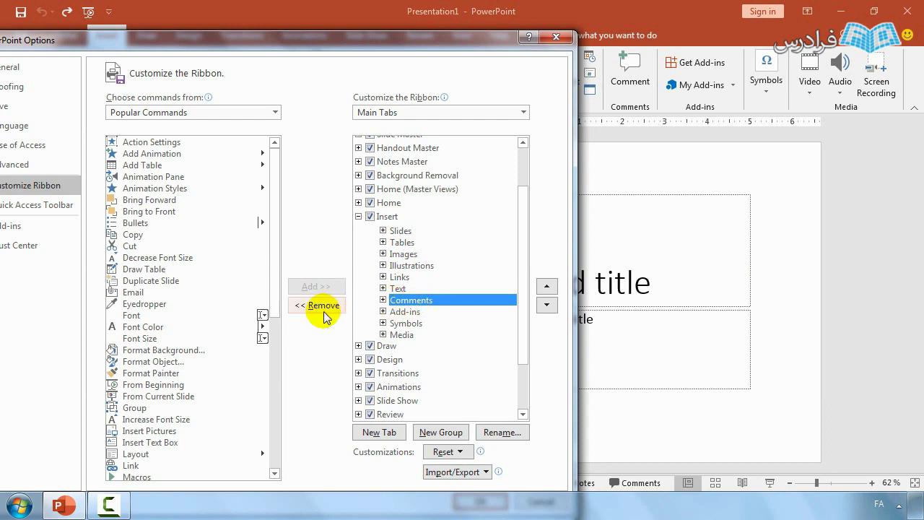
click(324, 310)
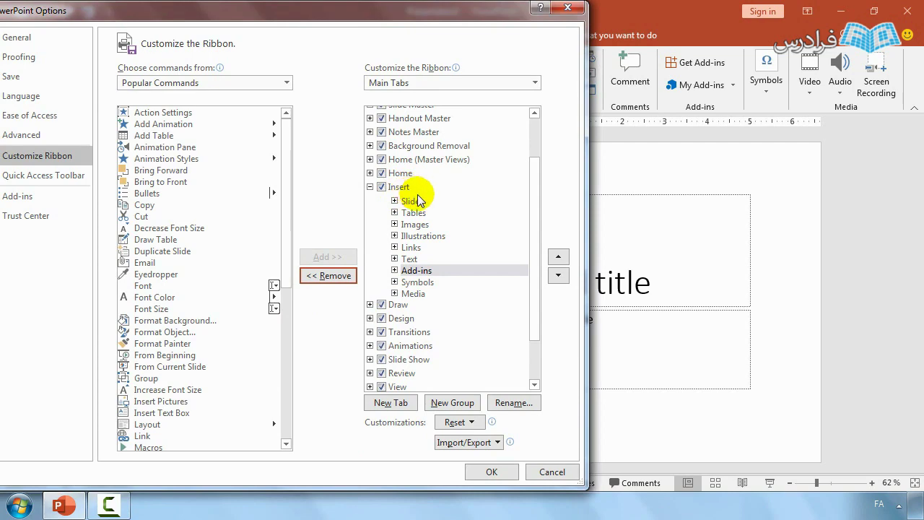
click(491, 472)
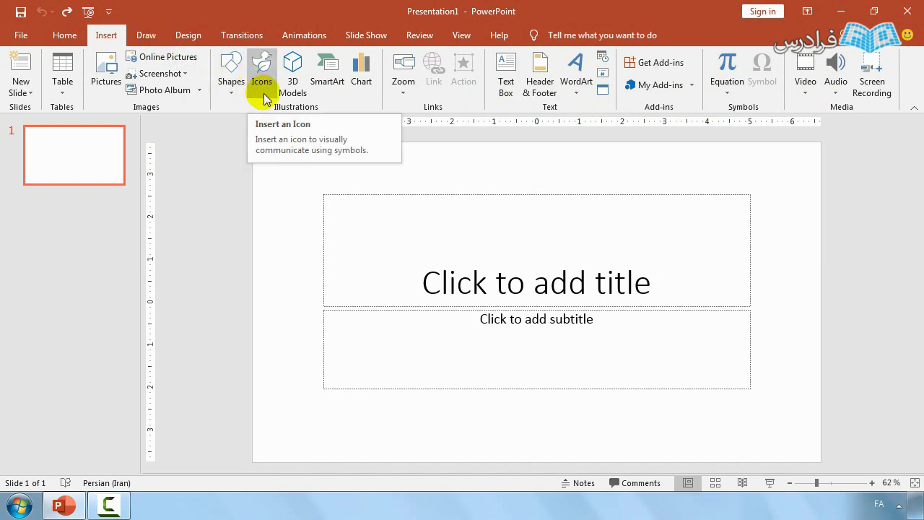
click(356, 105)
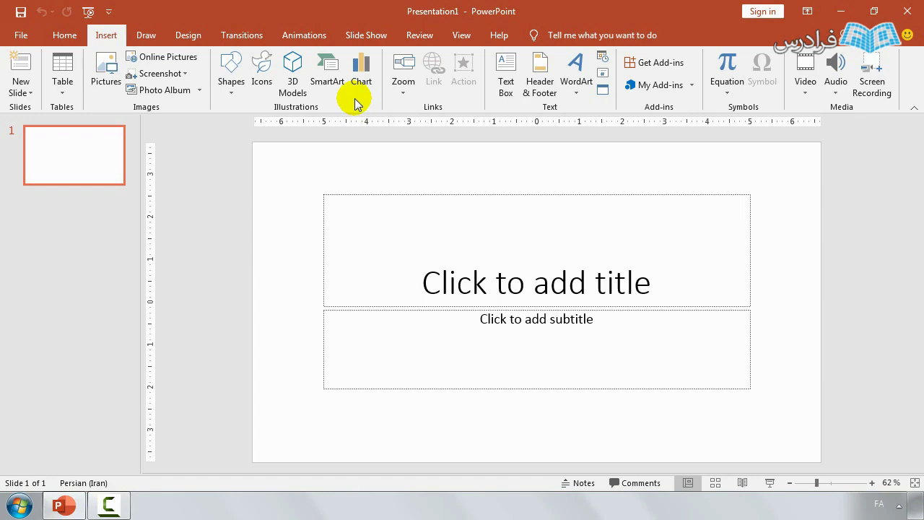
Add the Comments group from All Tabs > Insert back onto the Insert tab, after Media
right_click(356, 106)
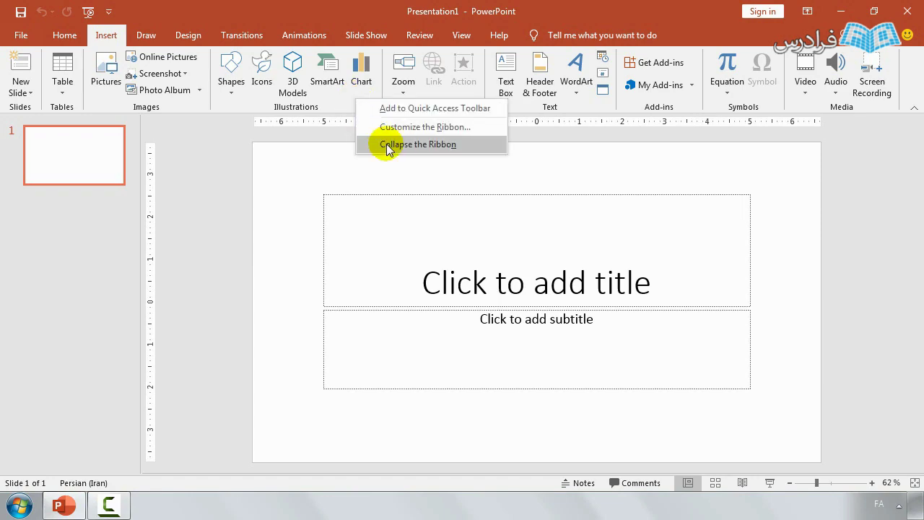
click(409, 127)
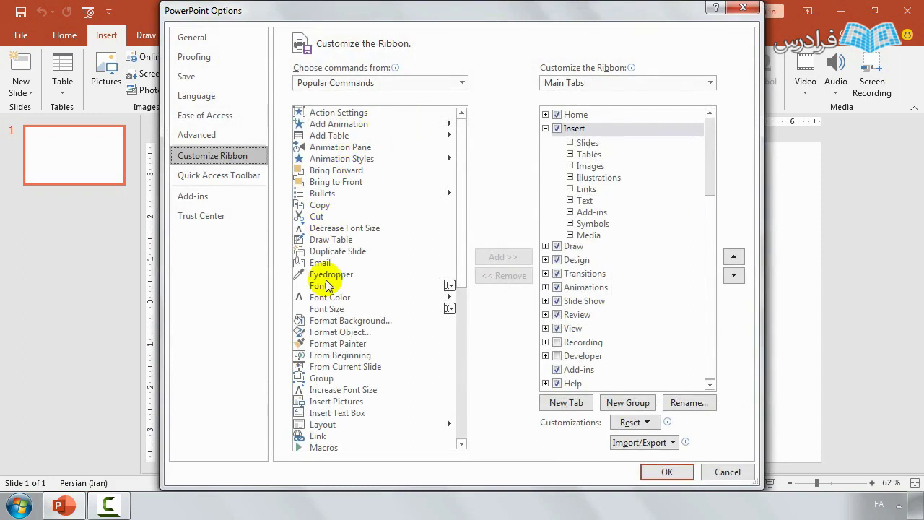
click(460, 83)
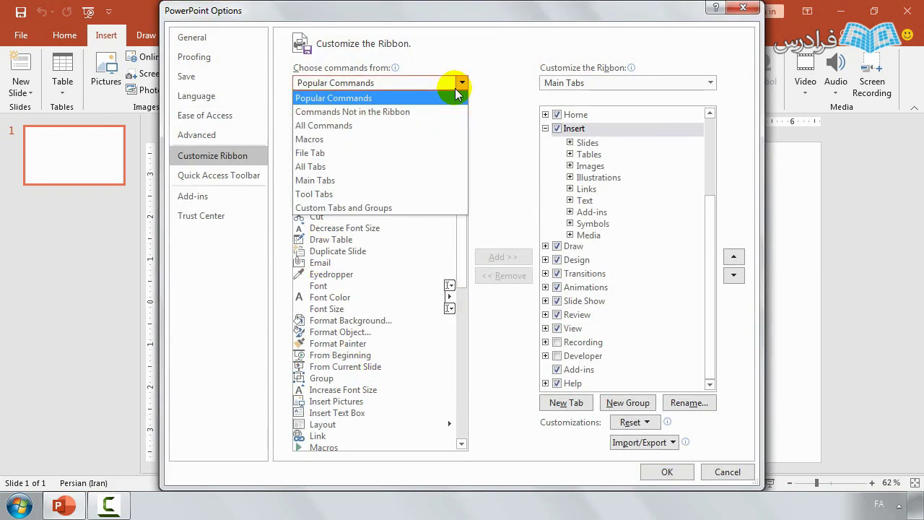
click(344, 170)
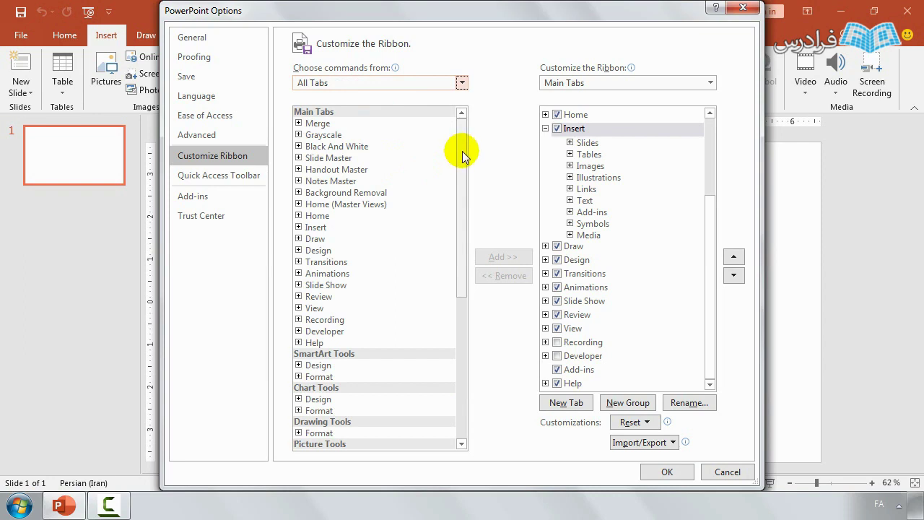
drag(462, 151, 458, 181)
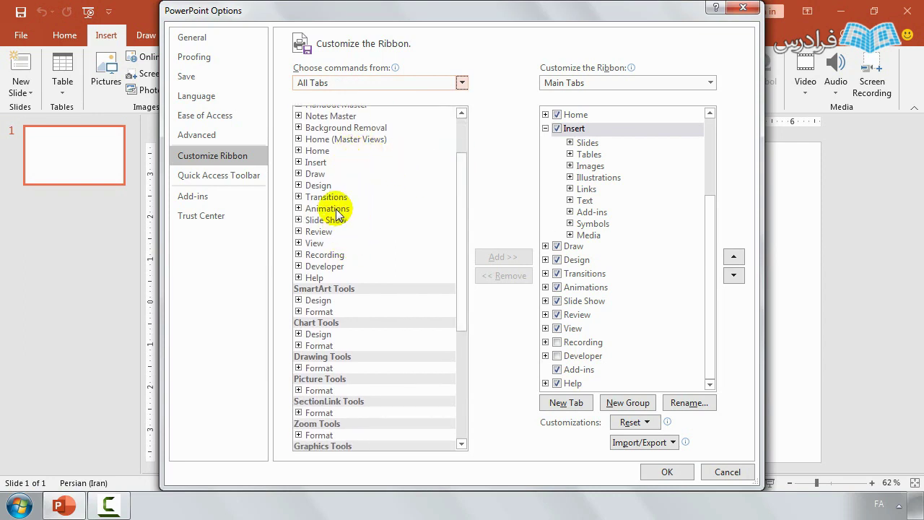
double_click(323, 162)
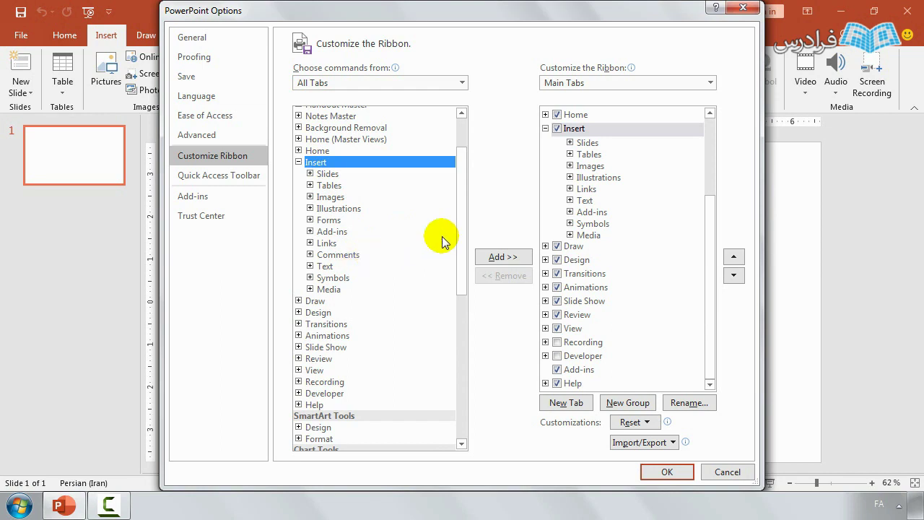
click(345, 254)
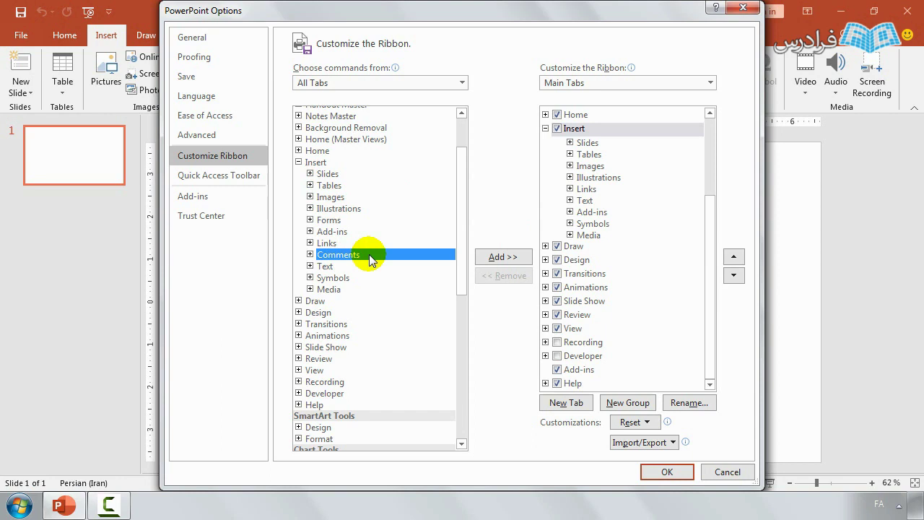
click(500, 258)
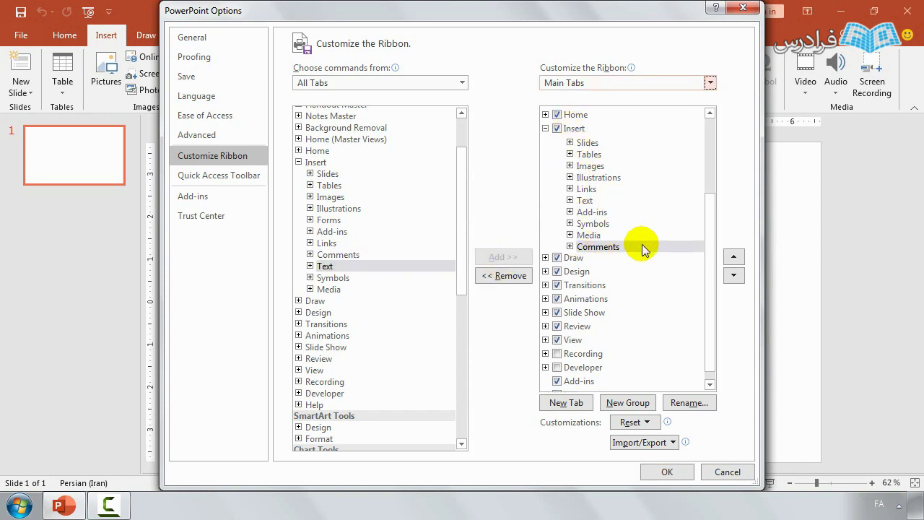
click(667, 472)
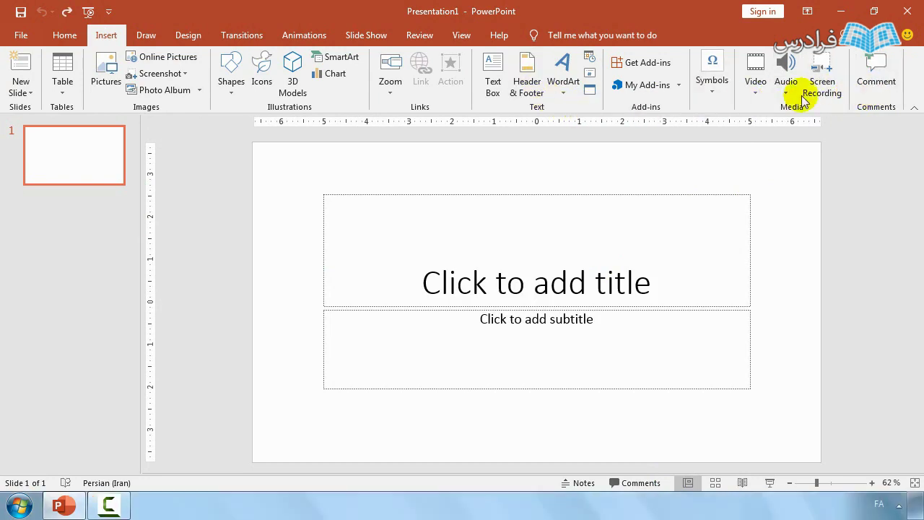
Move the Insert tab's Comments group up to sit right after Text, before Add-ins
right_click(351, 106)
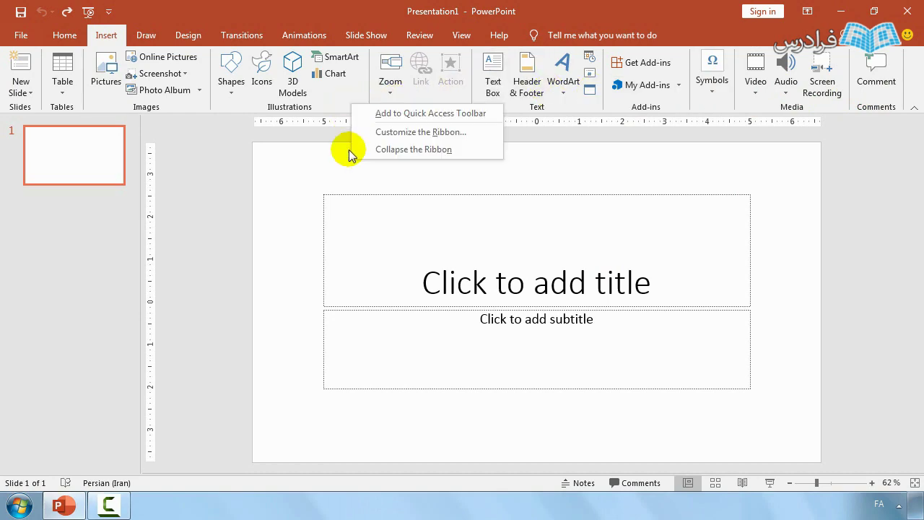
click(393, 131)
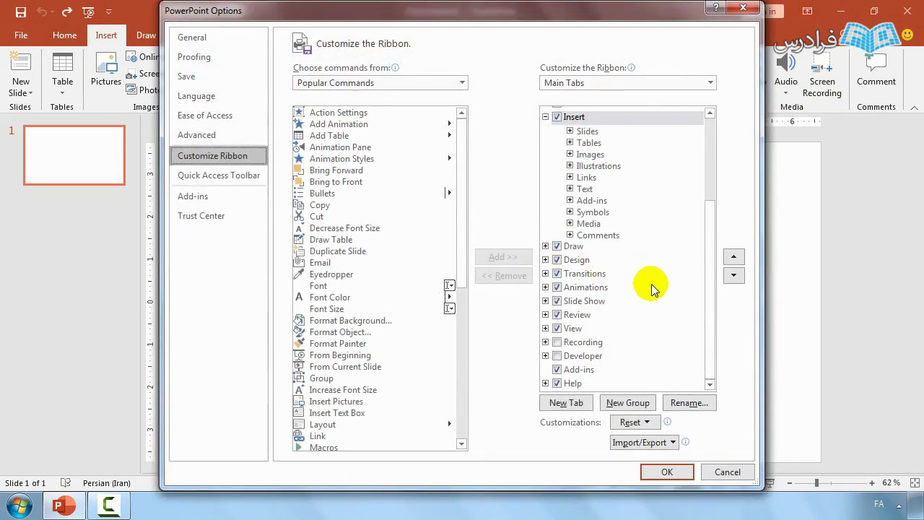
scroll(707, 231, up, 2)
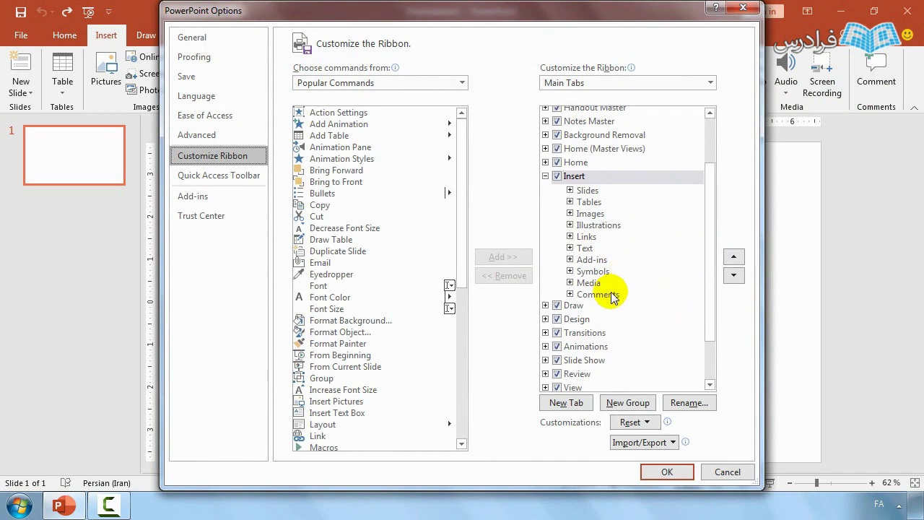
click(607, 297)
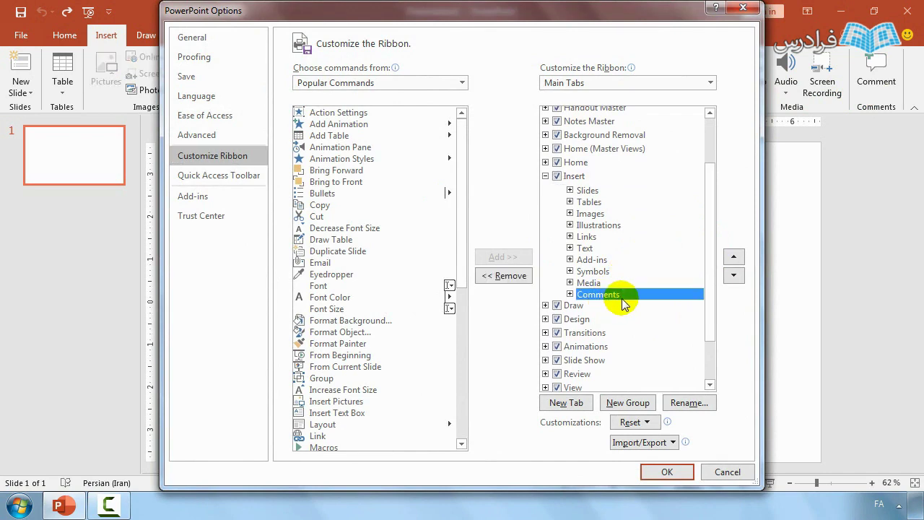
mouse_move(623, 302)
mouse_down()
mouse_move(620, 216)
mouse_move(622, 261)
mouse_up()
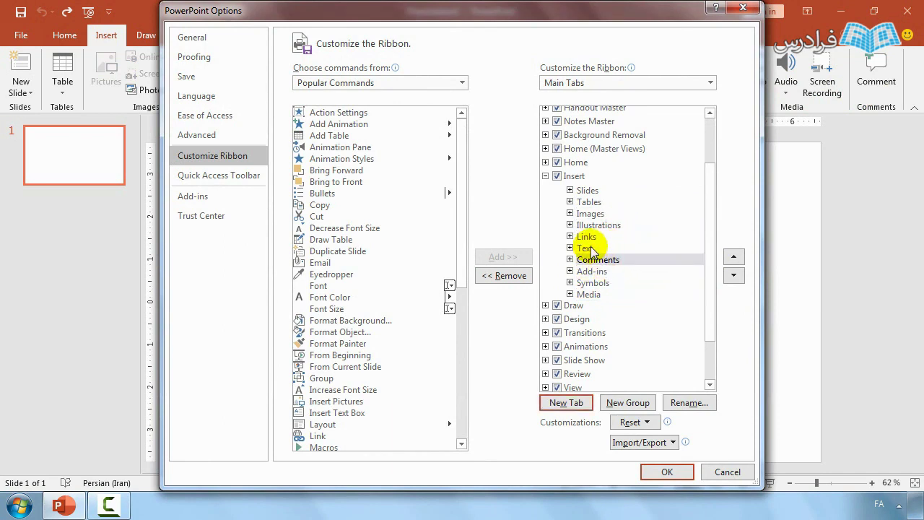
click(675, 471)
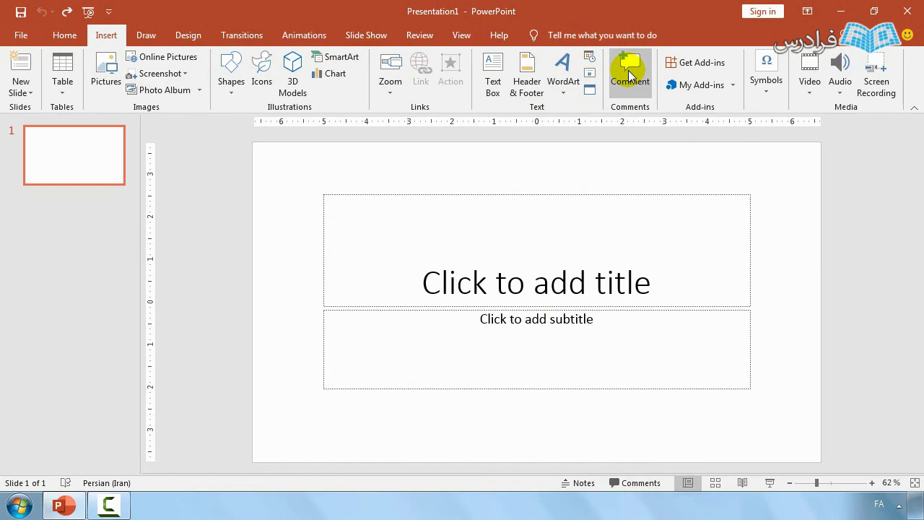
In Customize Ribbon, remove the Comments group from the Insert tab
right_click(349, 100)
click(399, 129)
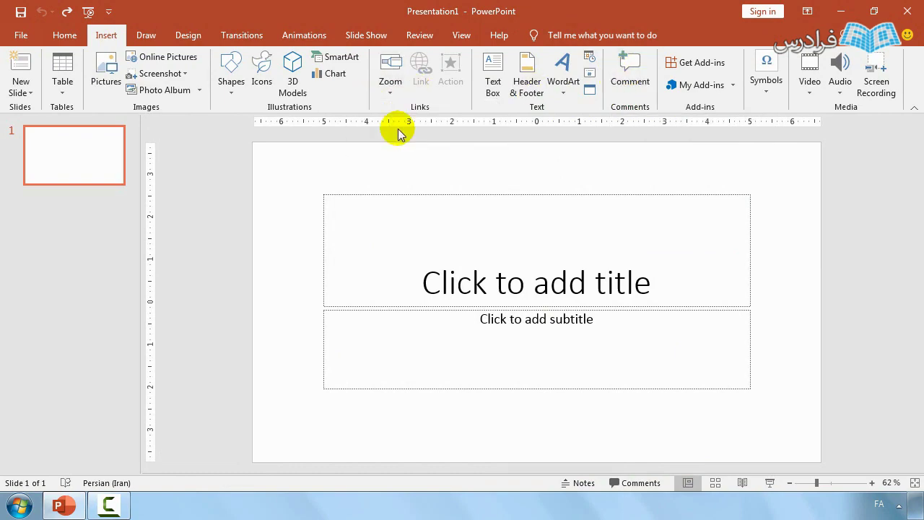
drag(708, 233, 707, 196)
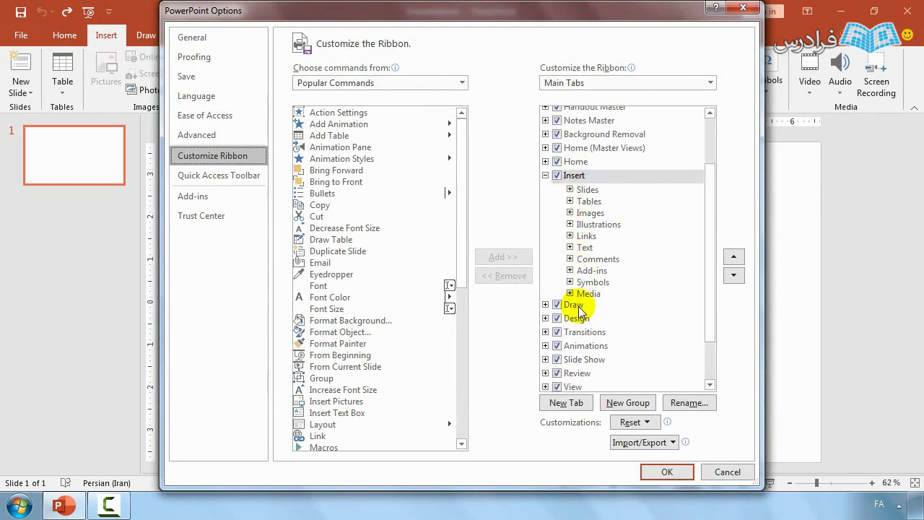
drag(707, 233, 710, 254)
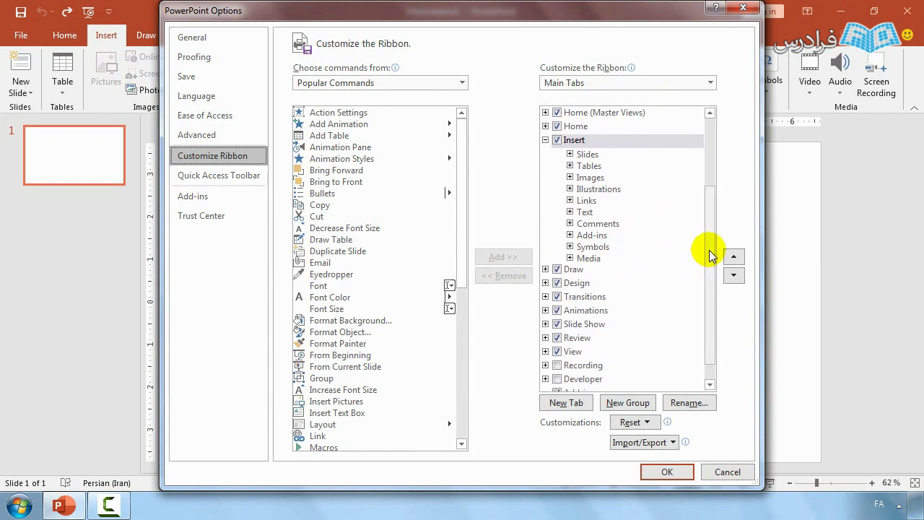
click(610, 227)
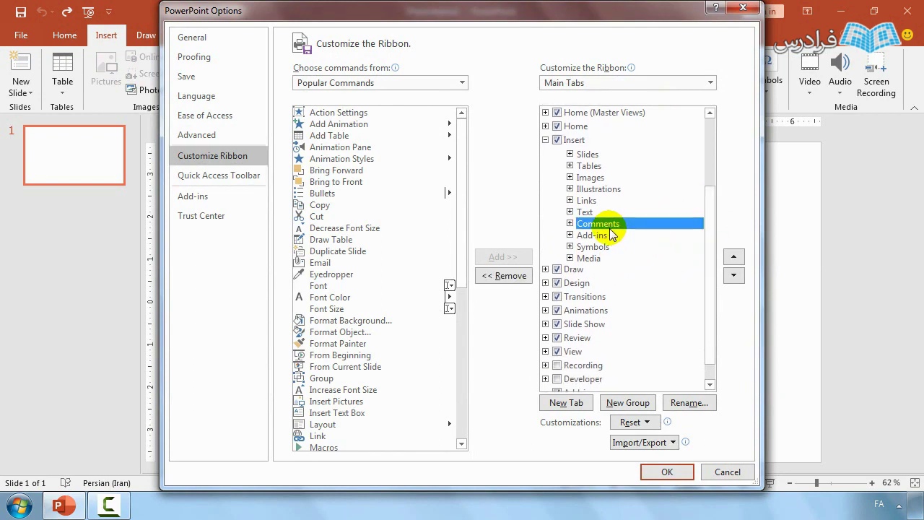
click(507, 277)
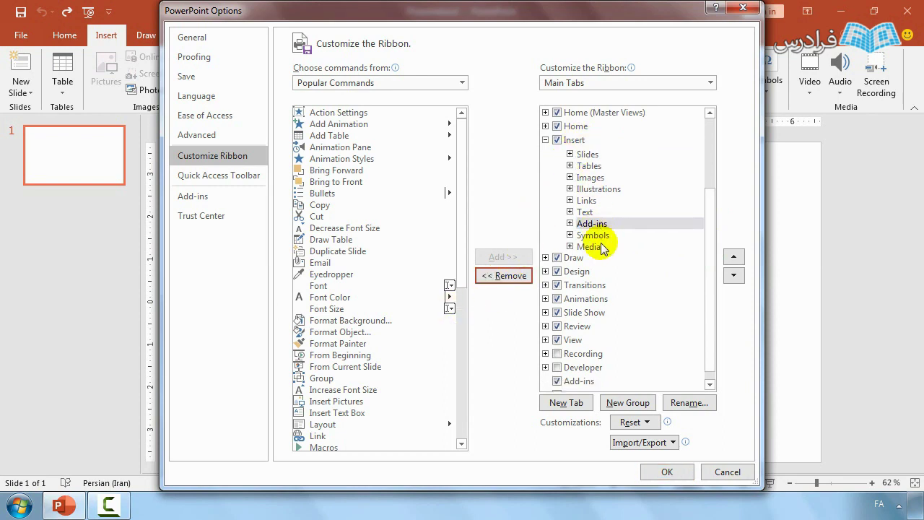
Add Insert's Comments group from All Tabs to the Draw tab, placed first
click(575, 258)
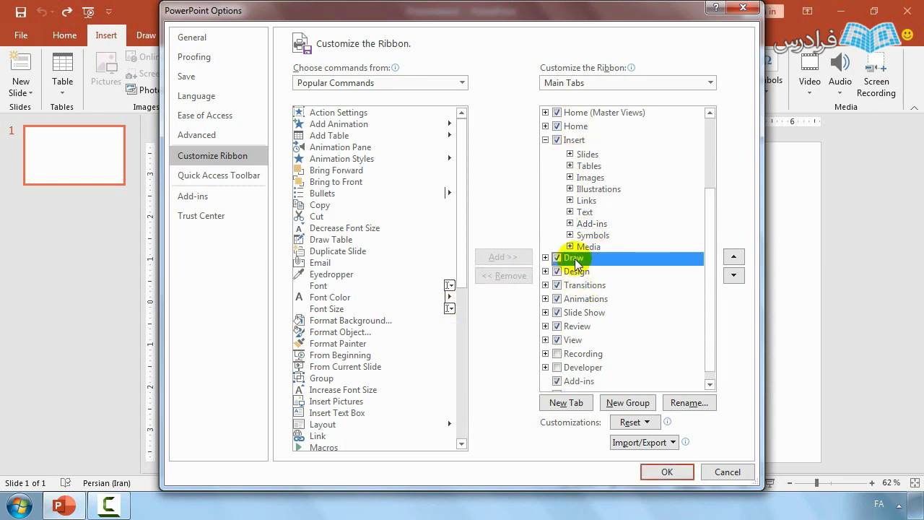
double_click(574, 258)
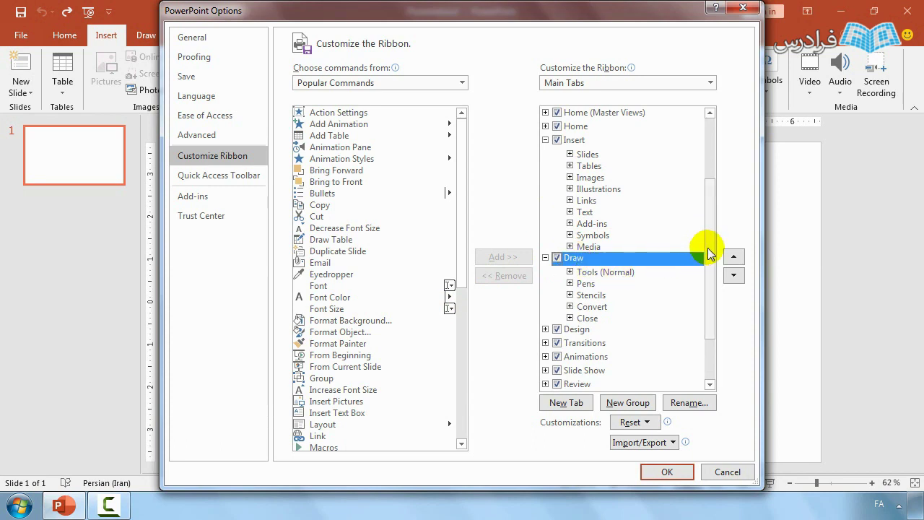
scroll(711, 277, down, 1)
scroll(710, 277, down, 1)
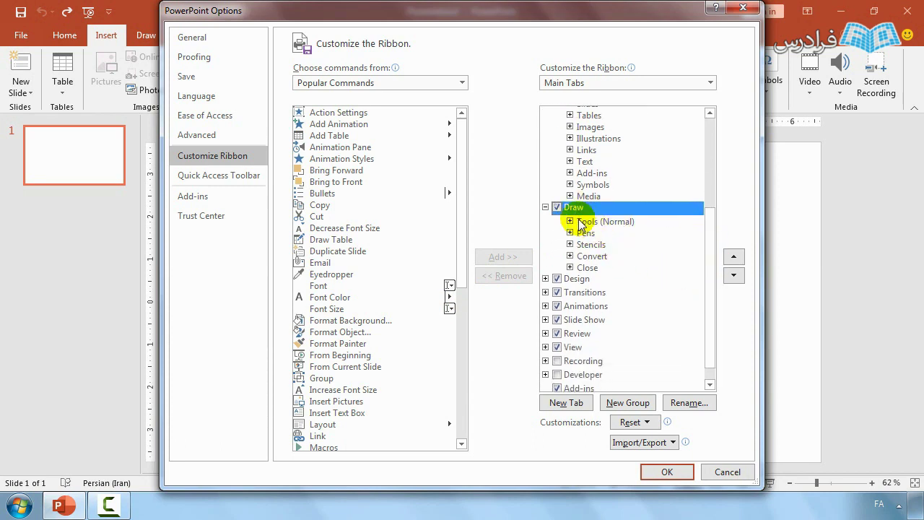
click(402, 81)
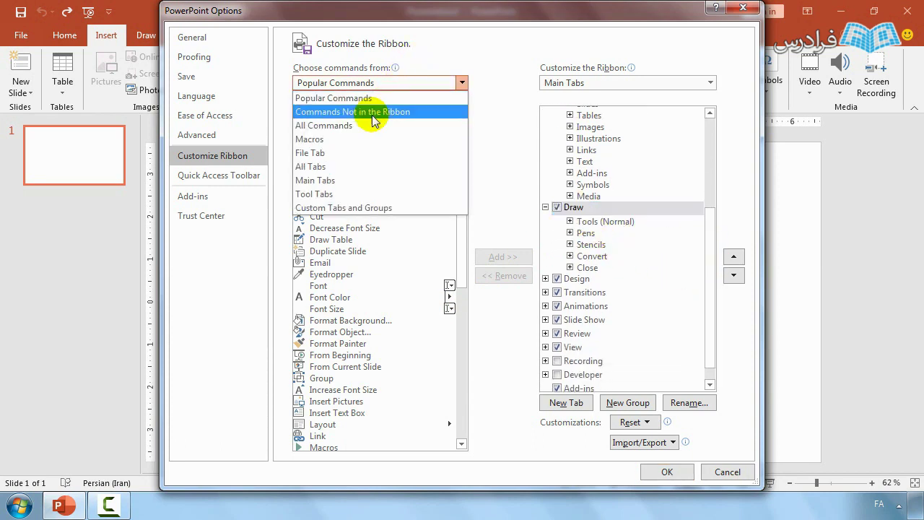
click(334, 167)
drag(460, 181, 462, 210)
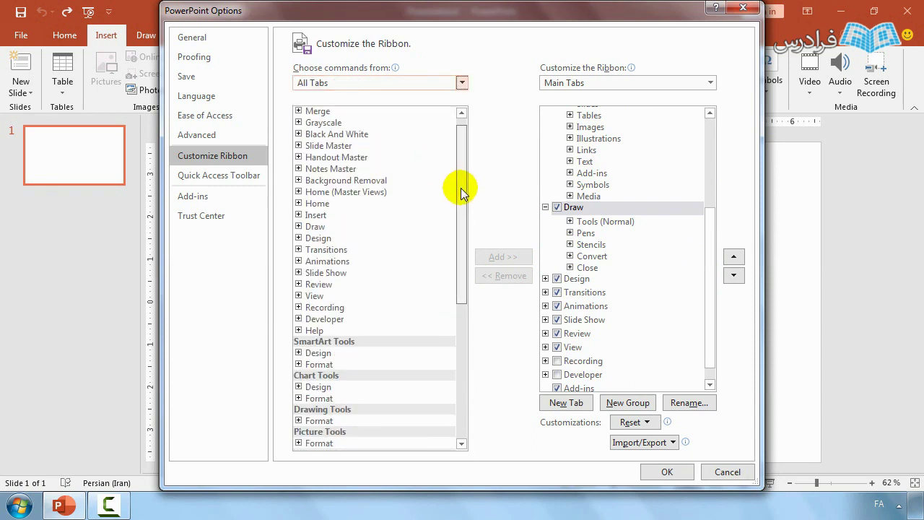
click(318, 178)
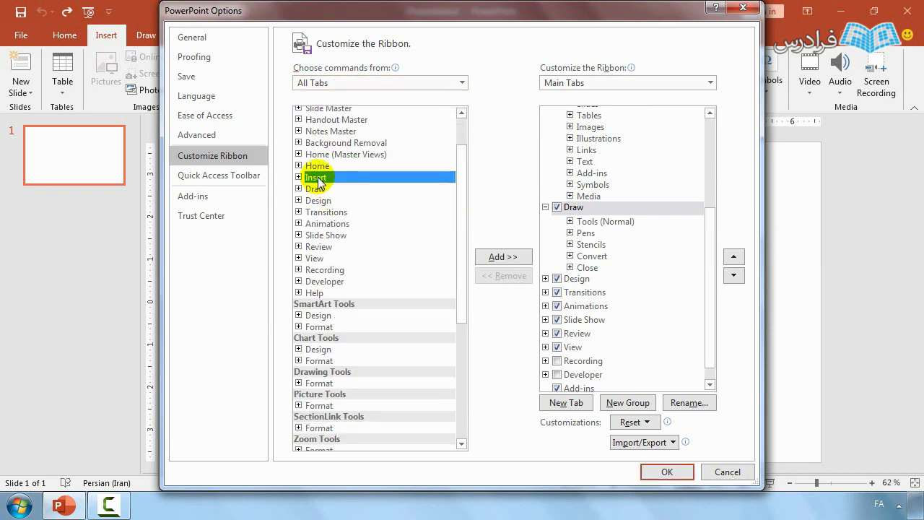
double_click(318, 179)
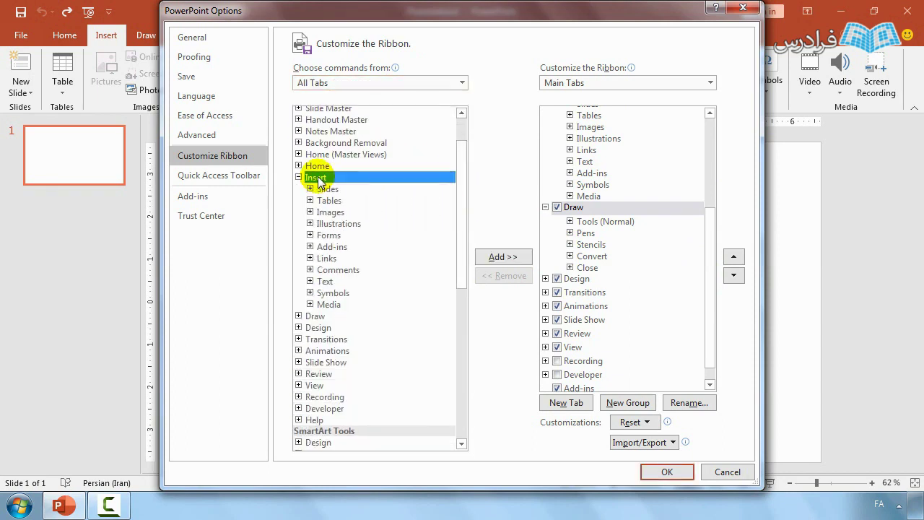
click(349, 270)
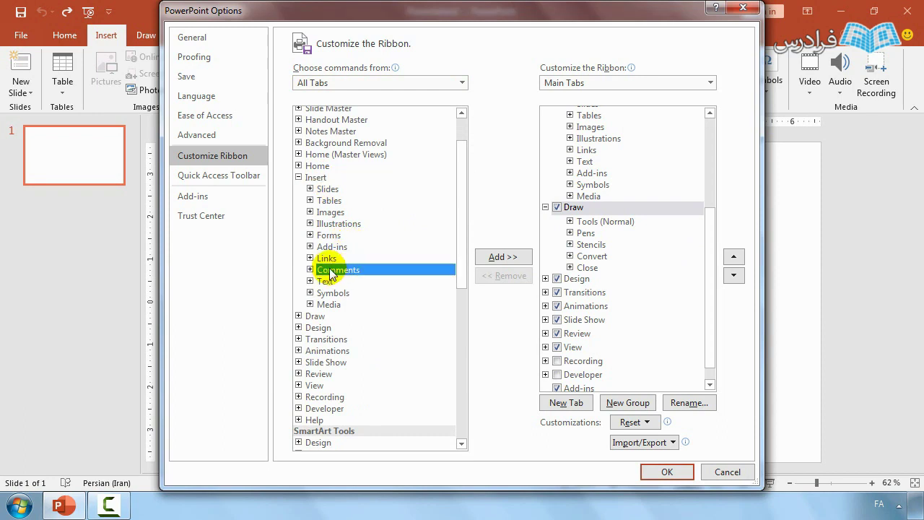
click(504, 260)
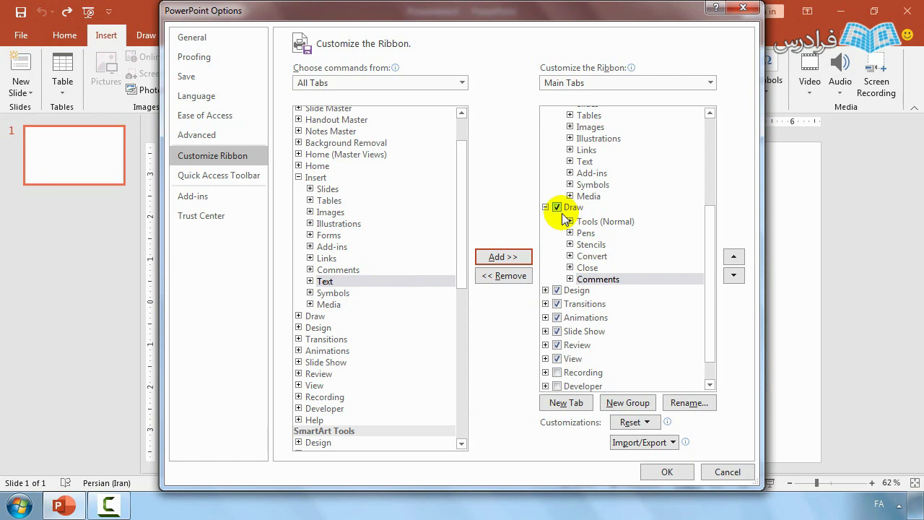
drag(607, 280, 590, 218)
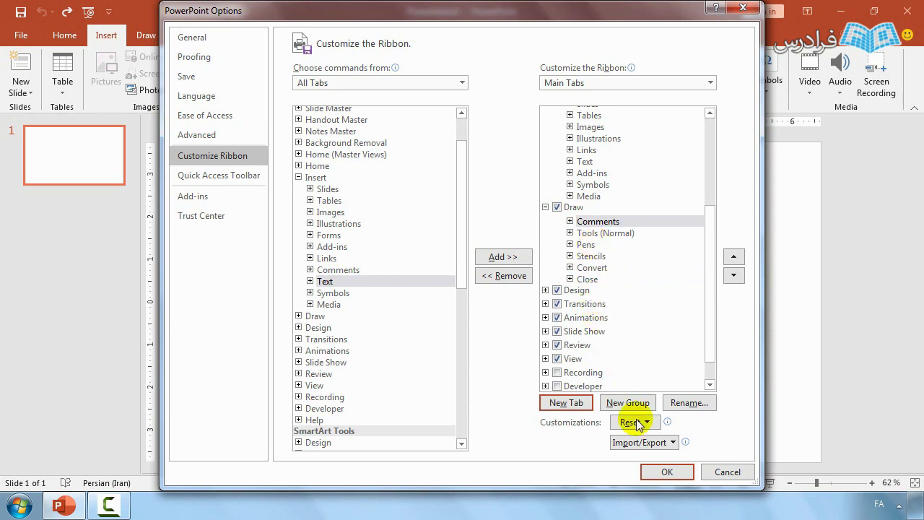
Apply the ribbon changes, check the Comment button on Draw, then return via Insert to Home
click(664, 470)
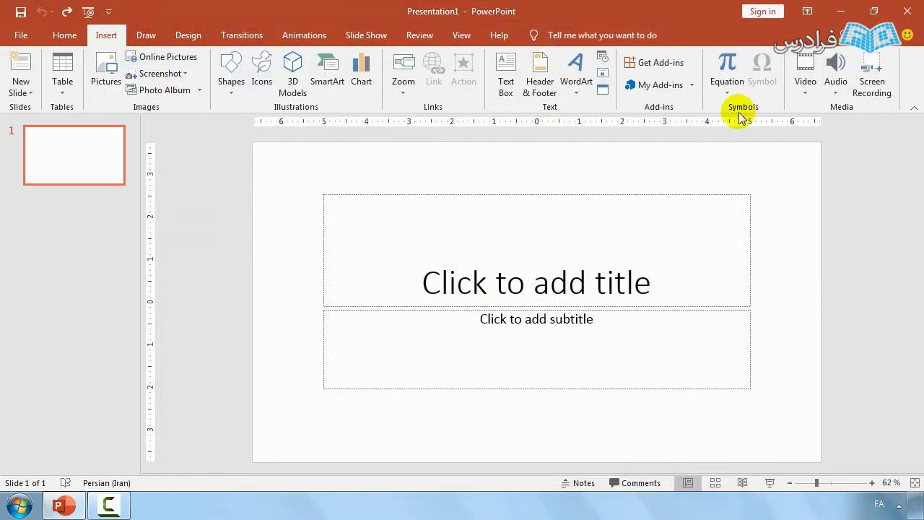
click(137, 38)
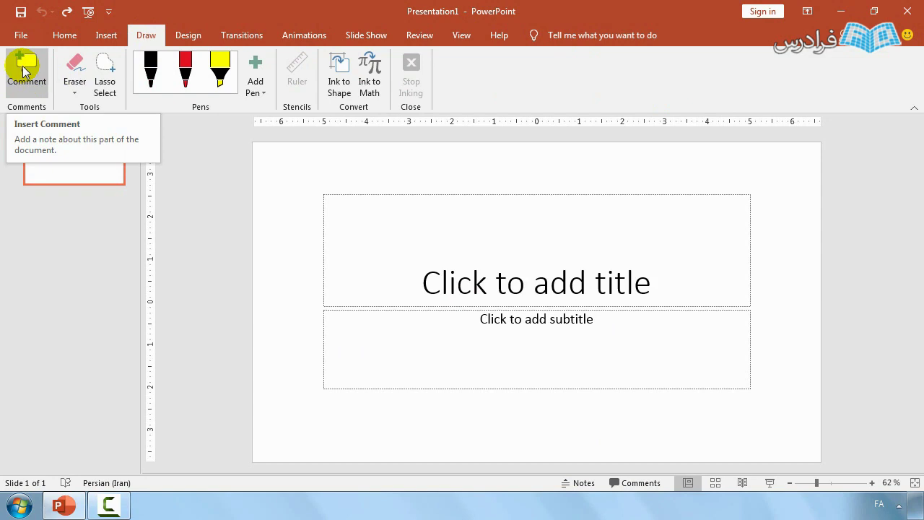
click(106, 36)
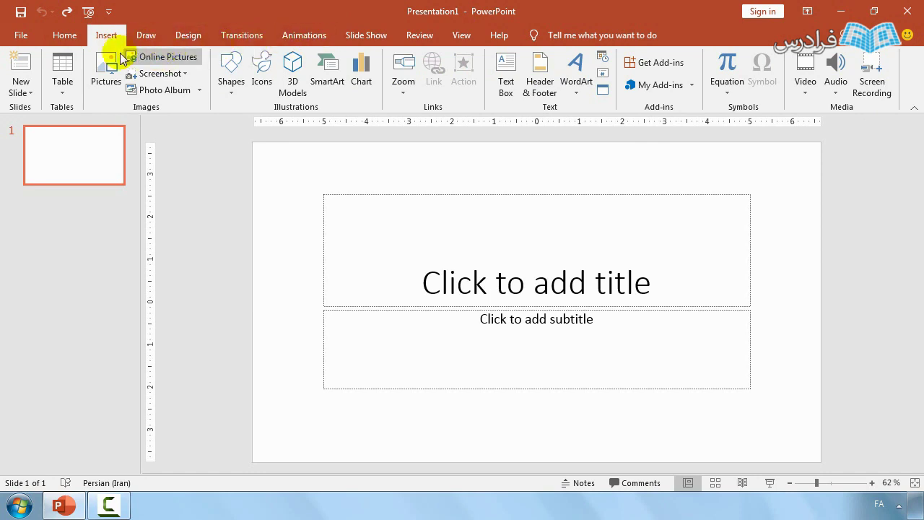
click(78, 41)
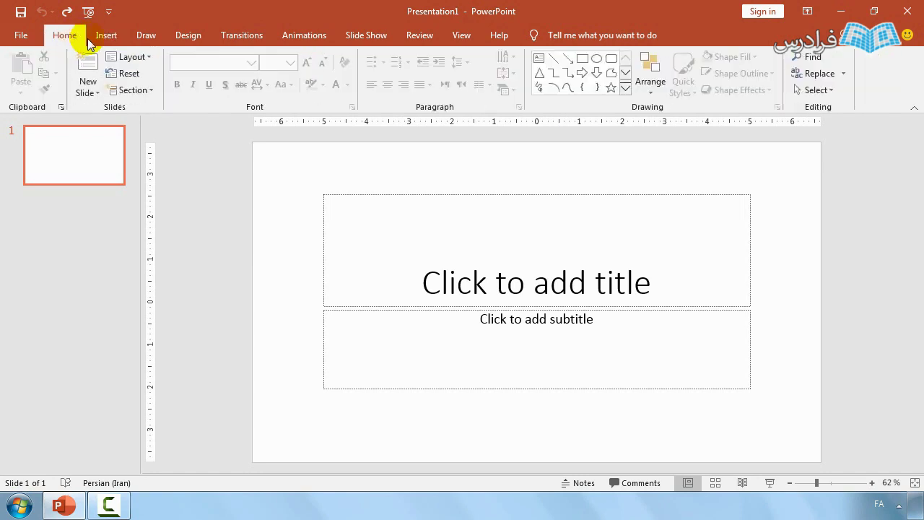
Select both the title and subtitle placeholders and delete them
click(106, 39)
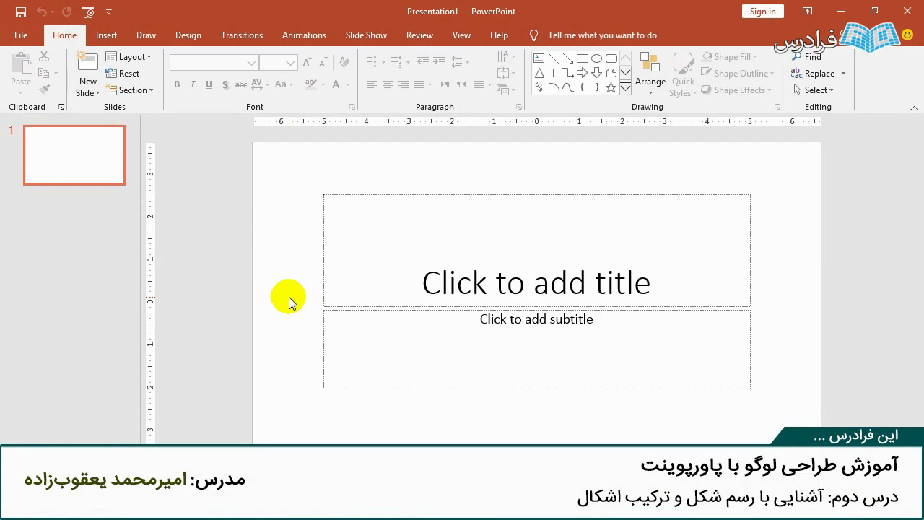
drag(286, 420, 769, 176)
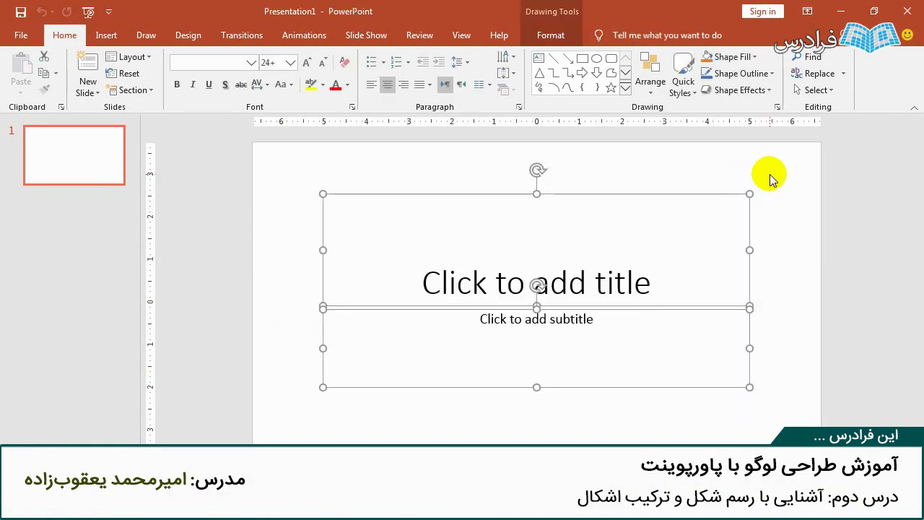
key(Delete)
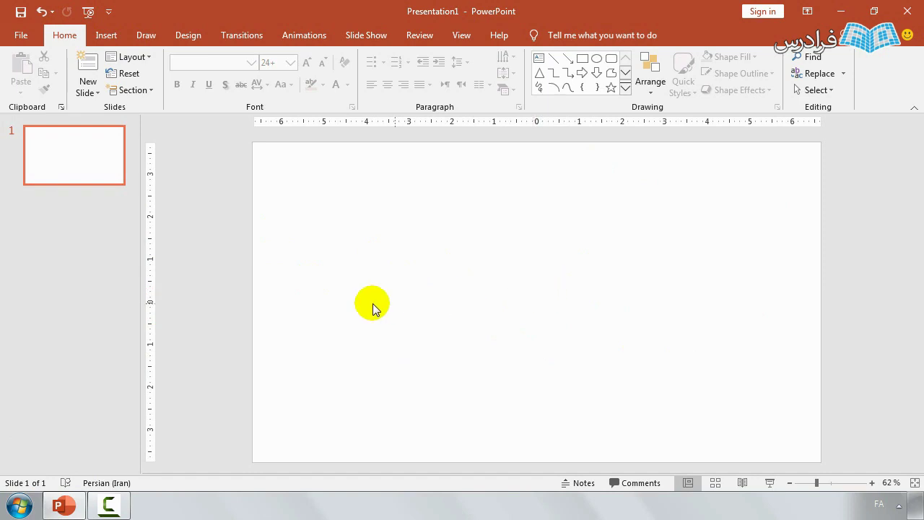
right_click(510, 266)
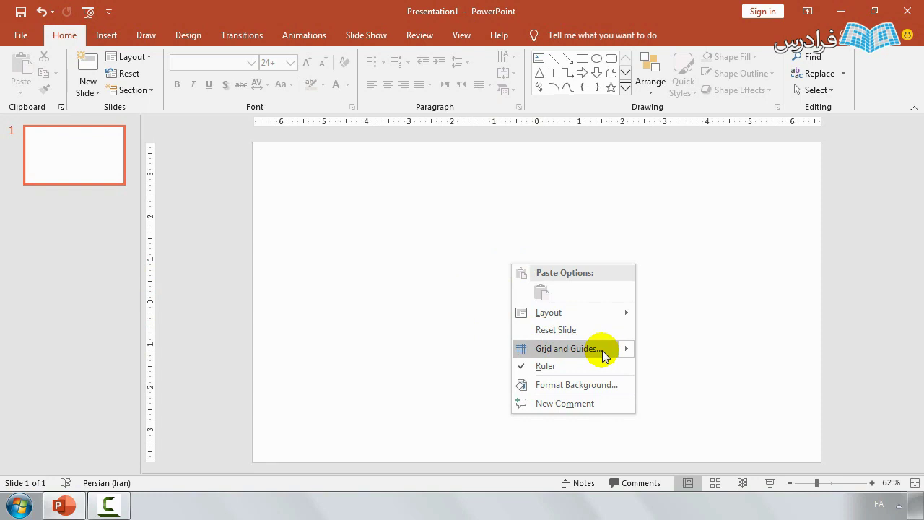
mouse_move(571, 349)
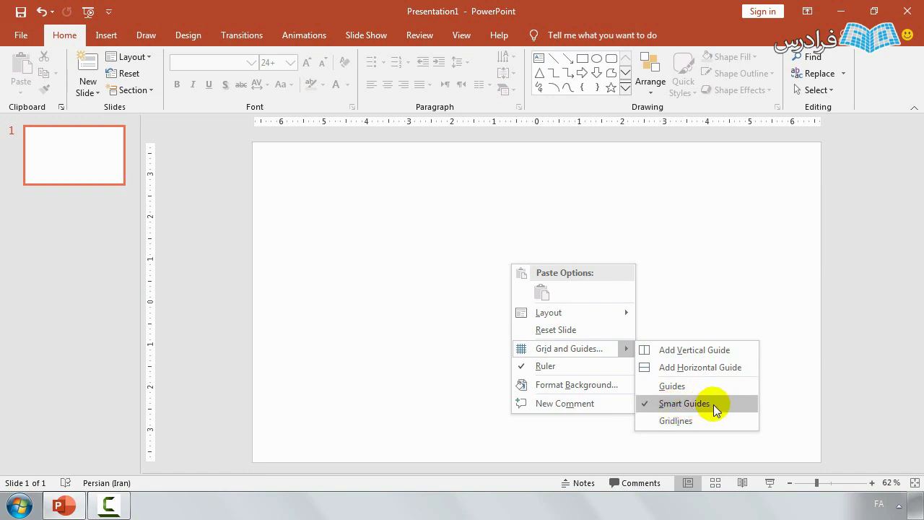
click(679, 257)
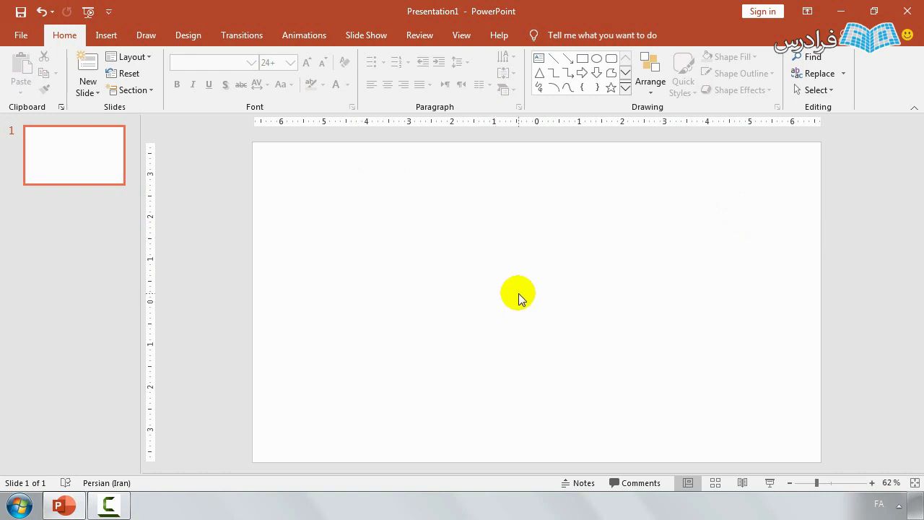
right_click(519, 293)
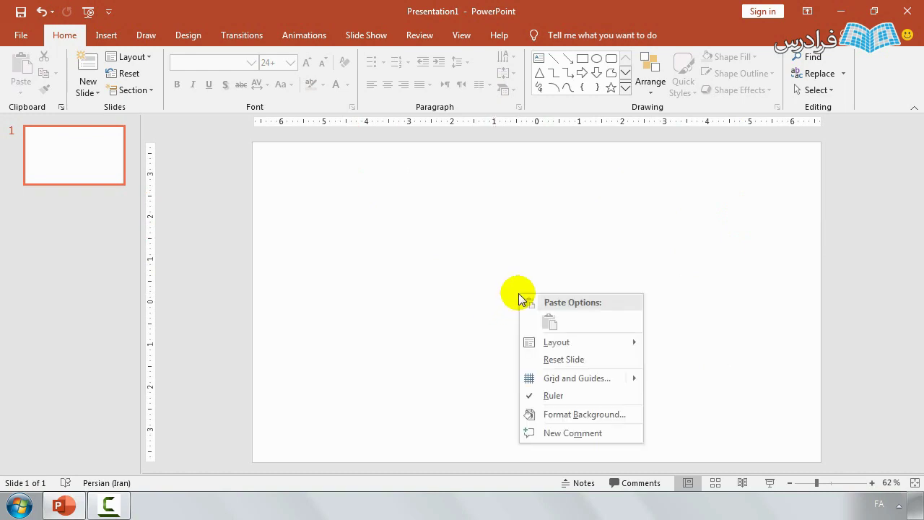
Fill the slide background with Blue, Accent 1, trying transparency before leaving it at 0%
click(578, 414)
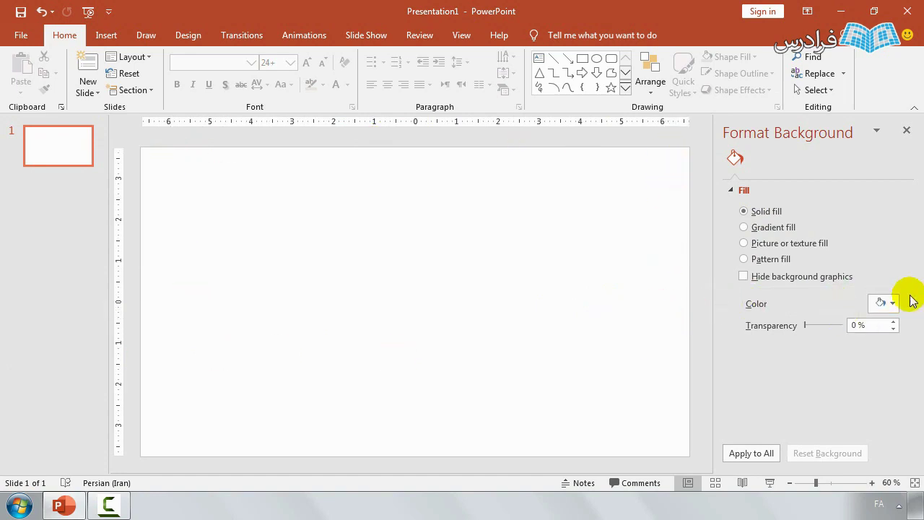
click(882, 306)
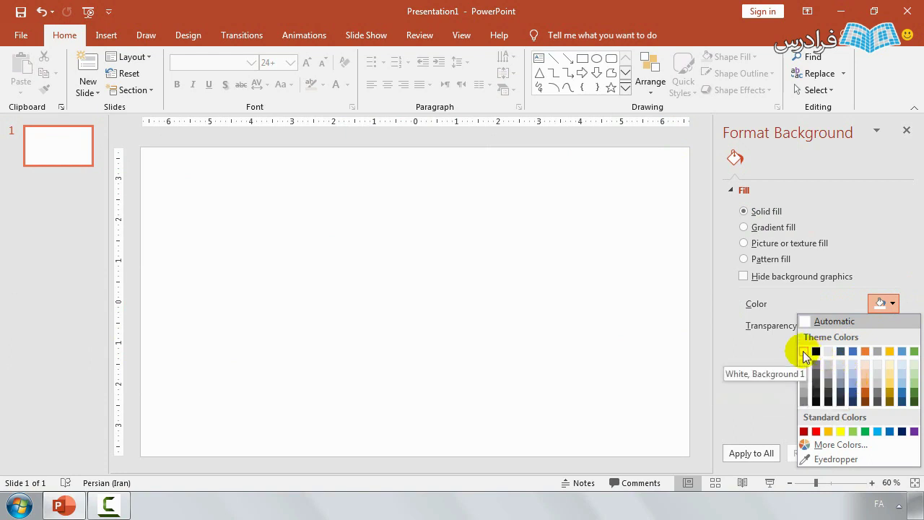
click(852, 352)
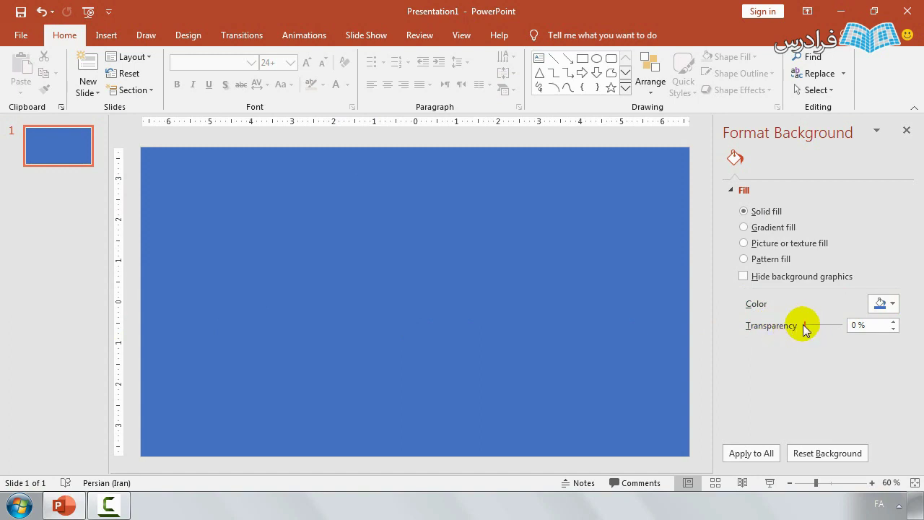
drag(805, 326, 824, 326)
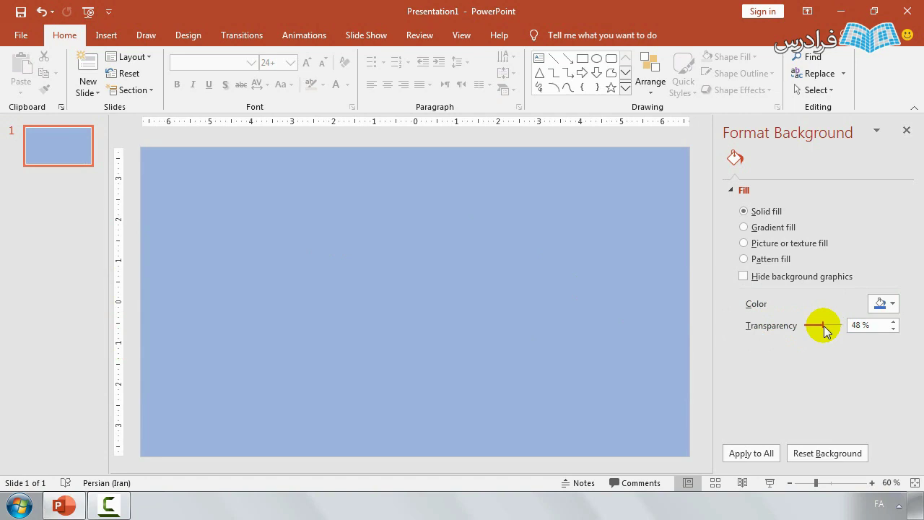
drag(824, 326, 834, 328)
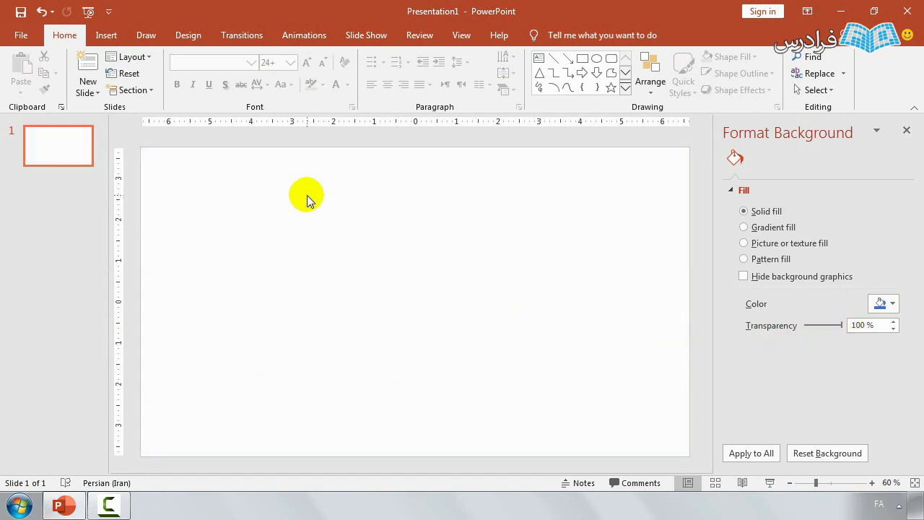
drag(841, 325, 798, 325)
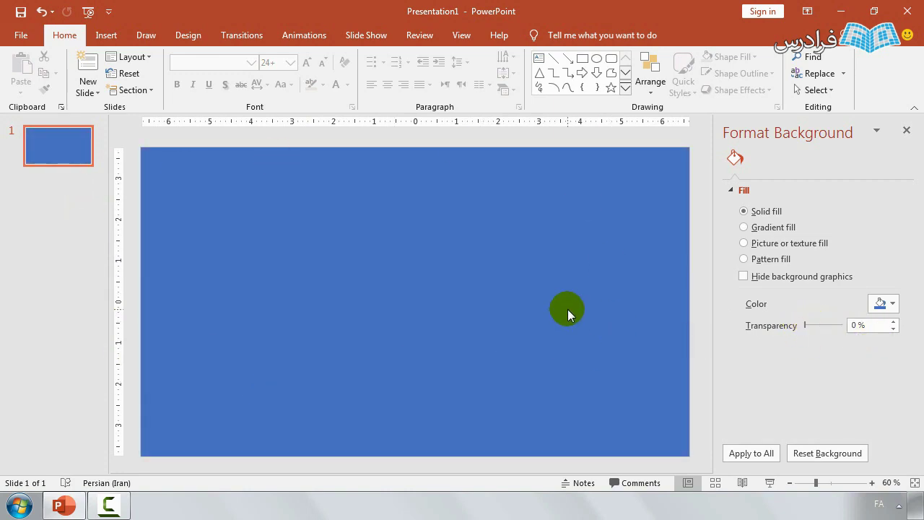
Switch the background to a linear 90° gradient fill and adjust and add gradient stops
click(743, 228)
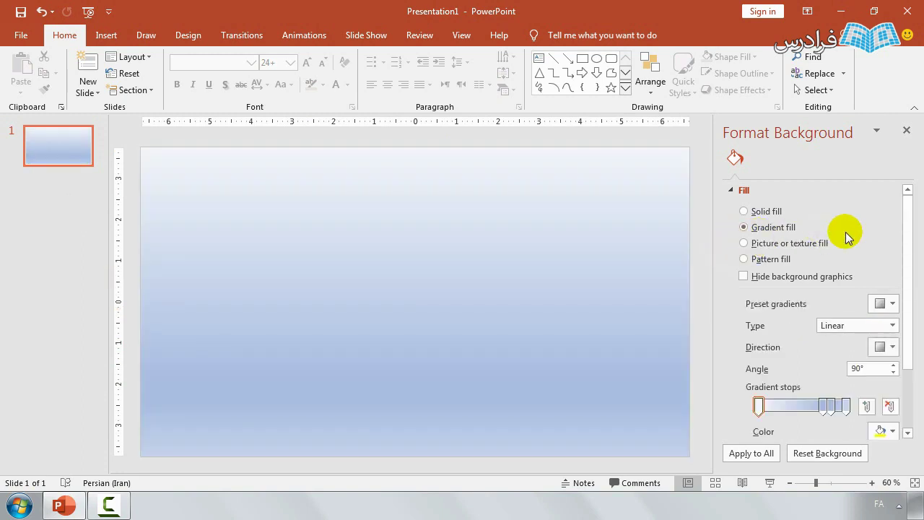
drag(908, 226, 906, 261)
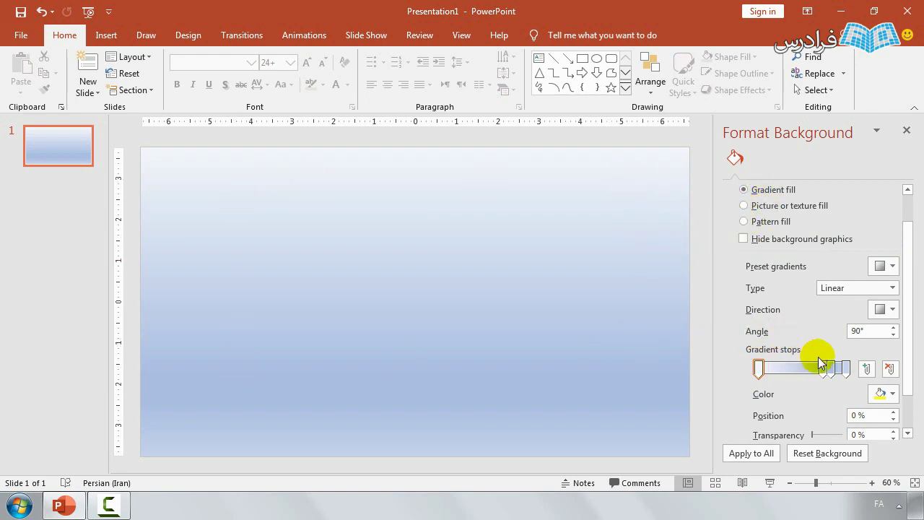
mouse_move(825, 371)
mouse_down()
mouse_move(785, 371)
mouse_move(820, 370)
mouse_up()
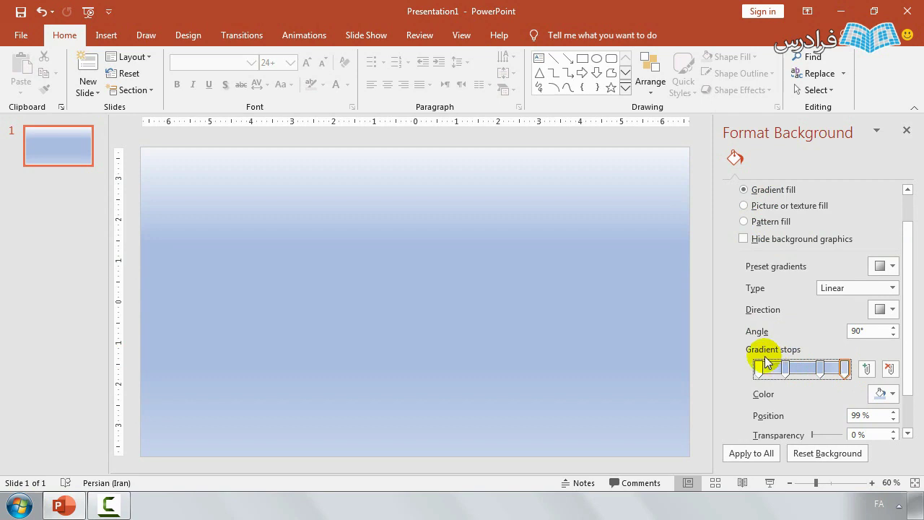
click(819, 370)
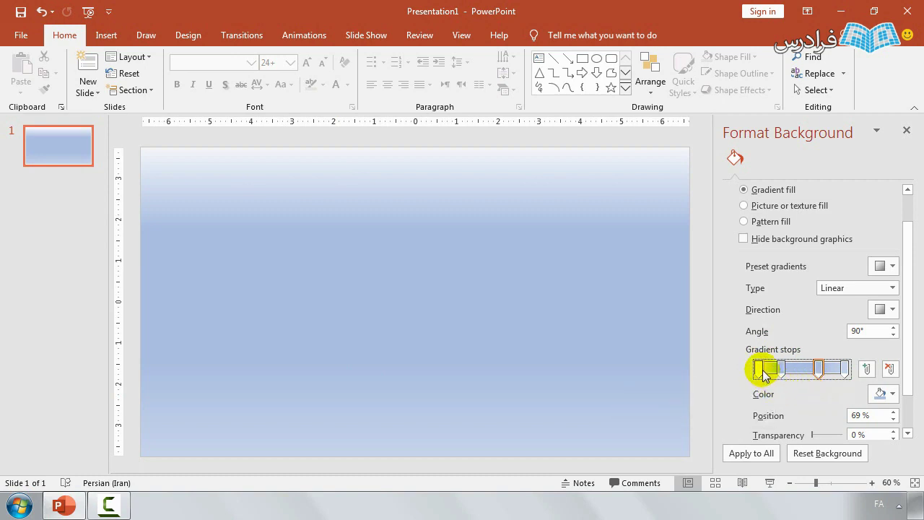
click(762, 370)
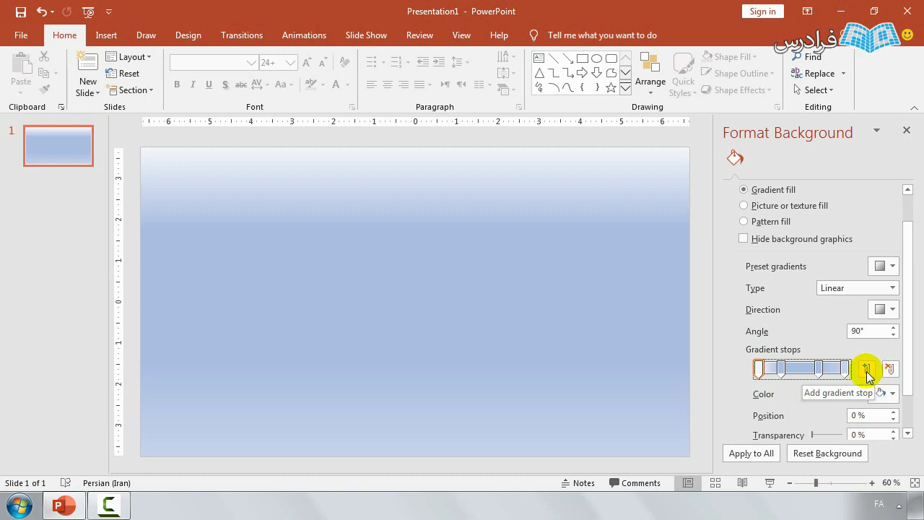
click(867, 370)
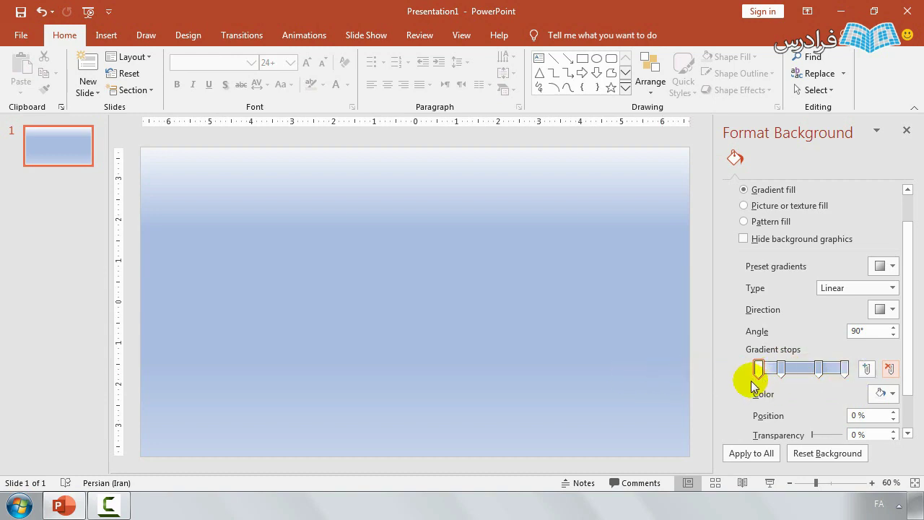
scroll(911, 385, down, 1)
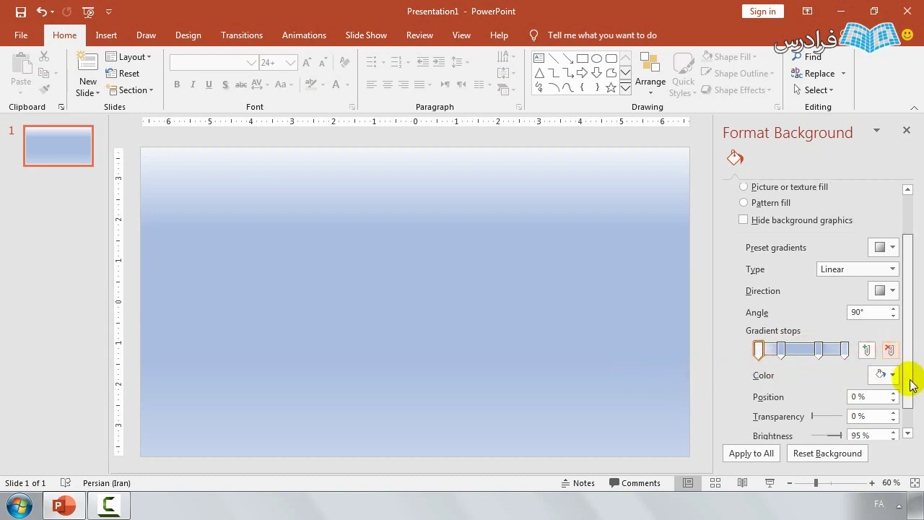
scroll(911, 385, down, 1)
Colour the first gradient stop dark red and the second gold
click(781, 323)
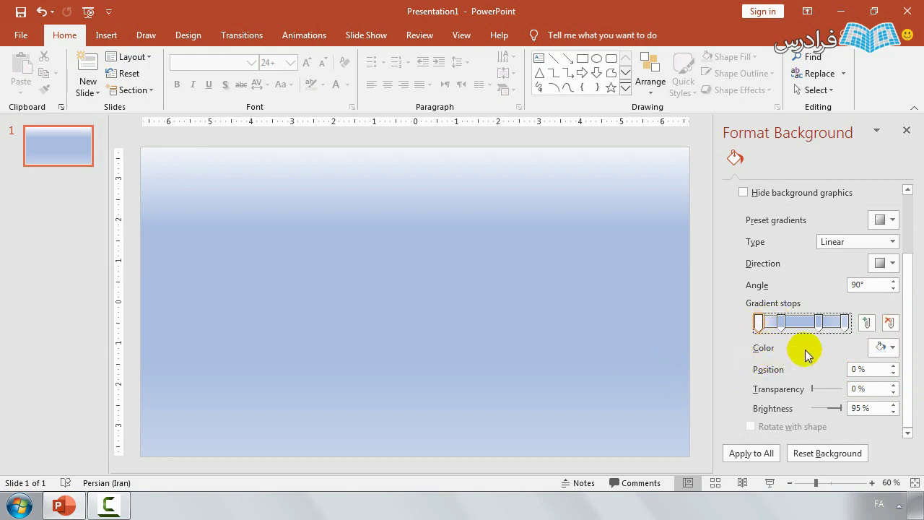
click(880, 349)
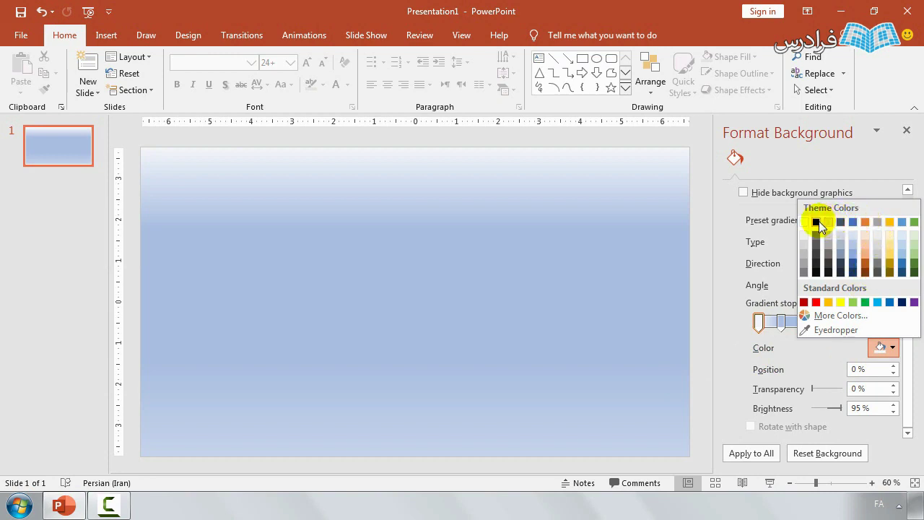
click(805, 302)
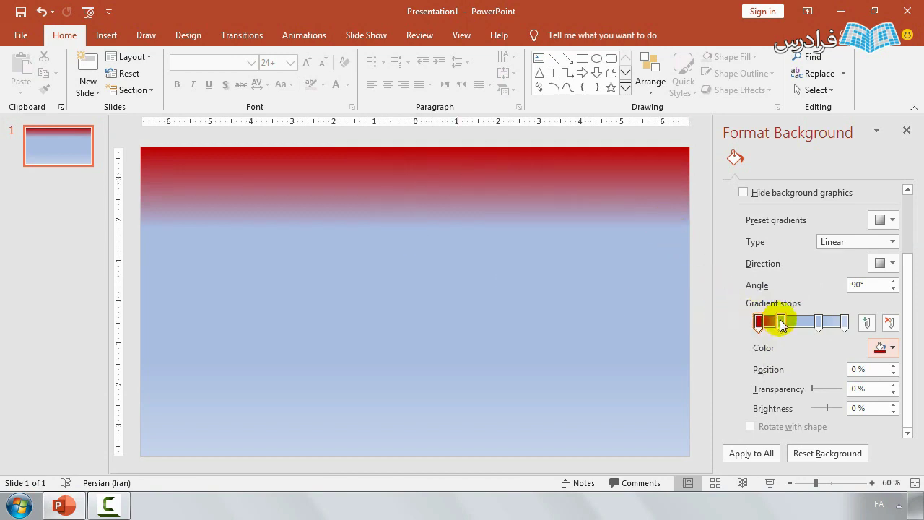
click(781, 323)
click(873, 348)
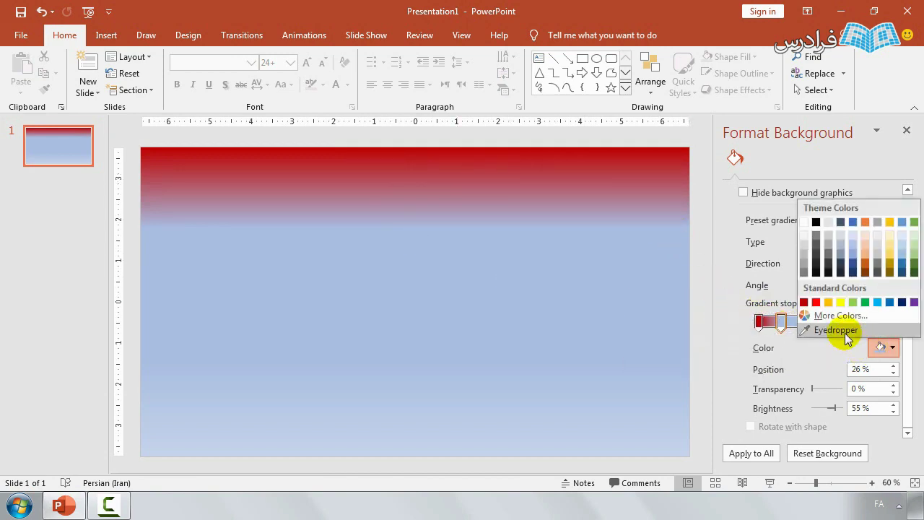
click(829, 306)
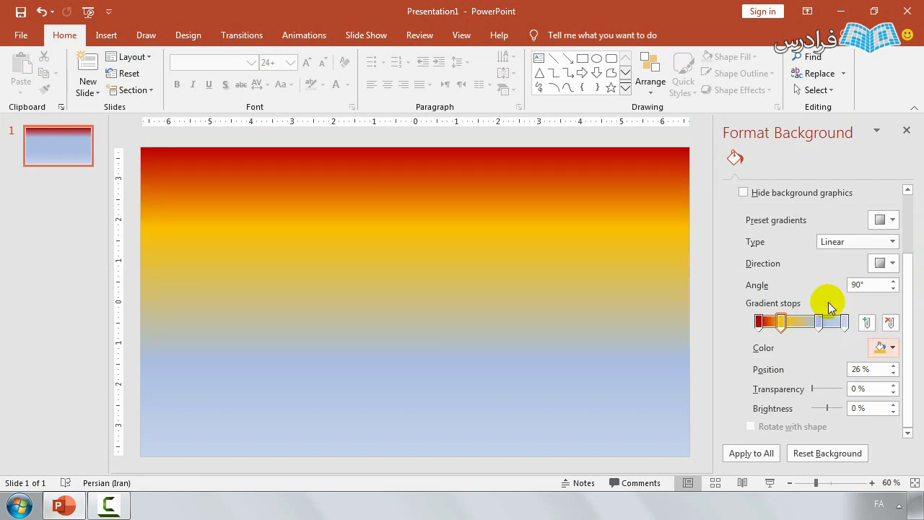
Colour the third stop dark blue and the last purple, then nudge the middle stops
click(818, 322)
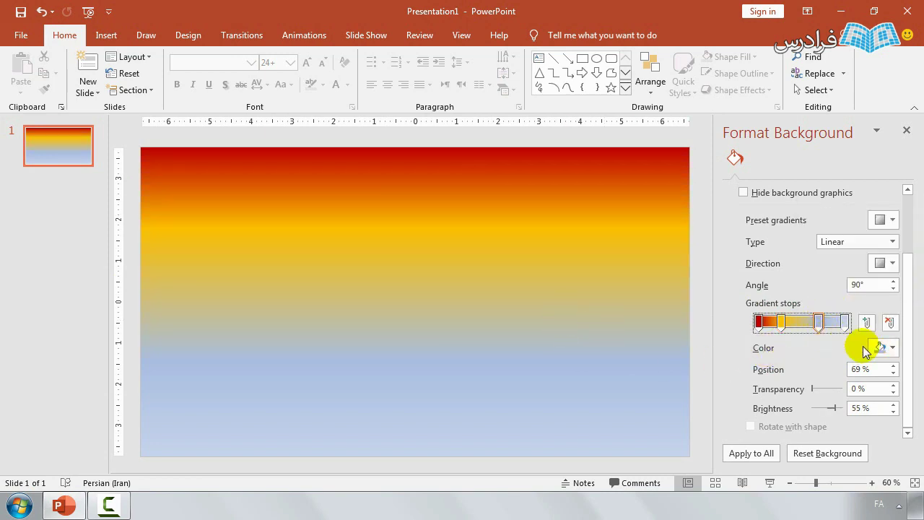
click(884, 348)
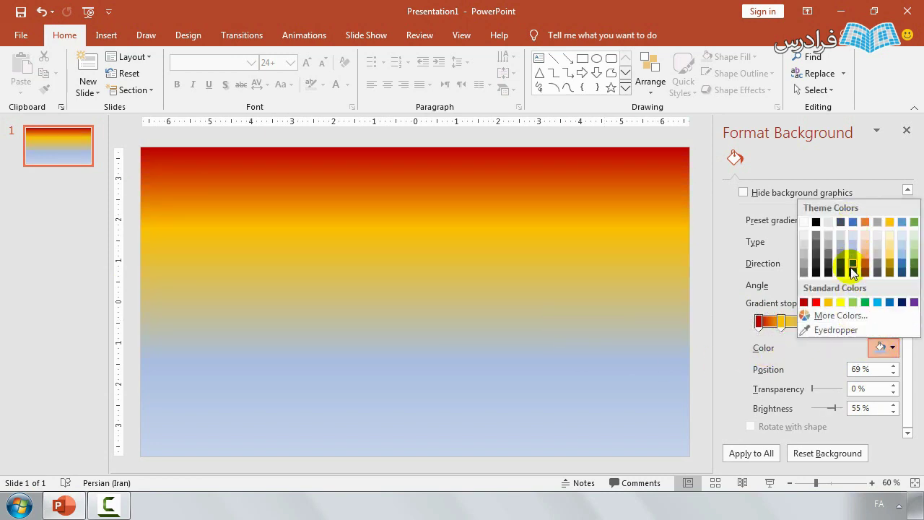
click(852, 270)
click(845, 322)
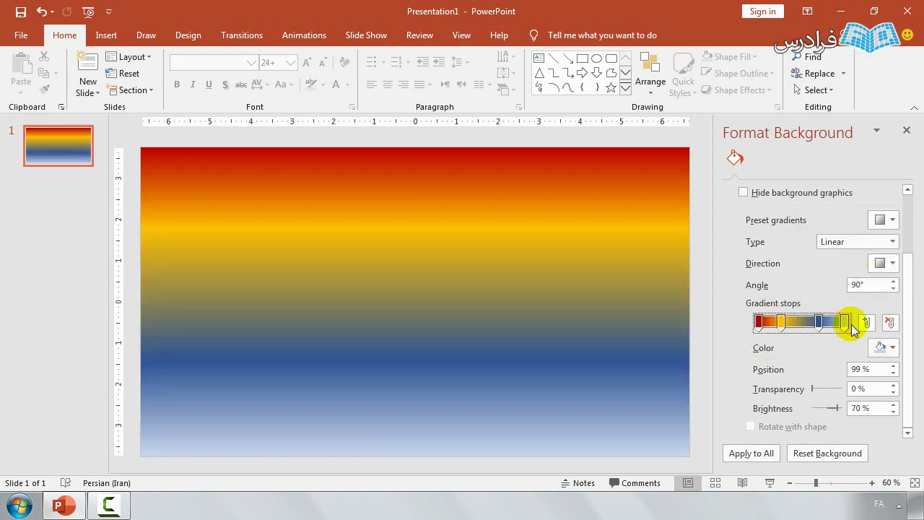
click(882, 347)
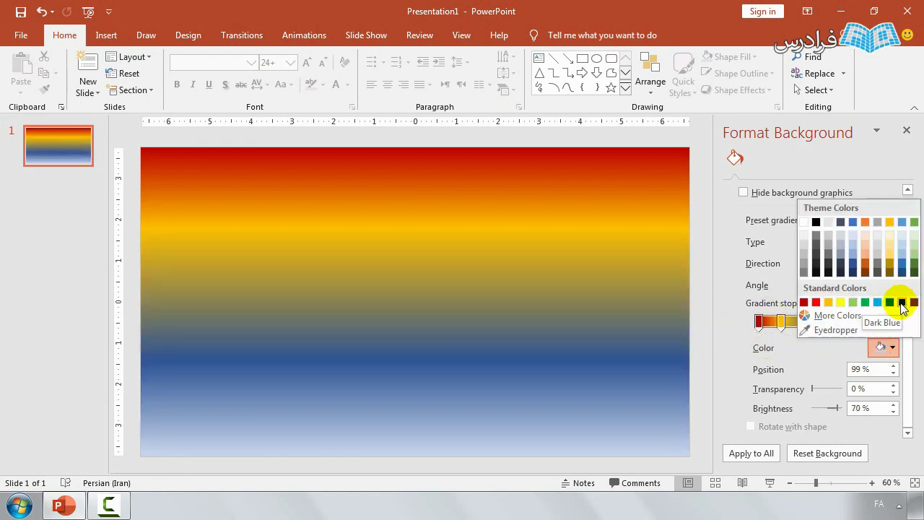
click(913, 302)
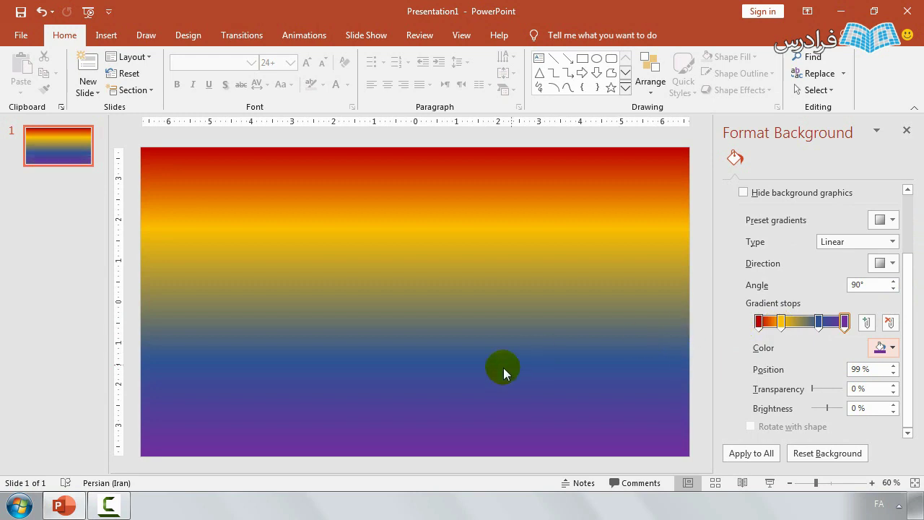
mouse_move(819, 322)
mouse_down()
mouse_move(770, 323)
mouse_move(829, 322)
mouse_move(814, 322)
mouse_up()
click(763, 322)
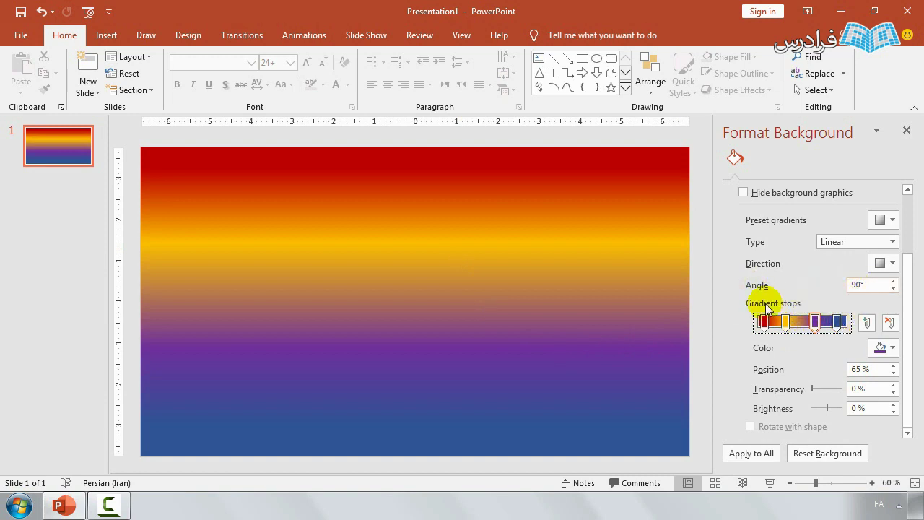
Rotate the background gradient to 180° and move the yellow stop to 28%
click(893, 282)
click(894, 282)
click(893, 282)
click(893, 282)
click(893, 283)
click(894, 283)
click(893, 283)
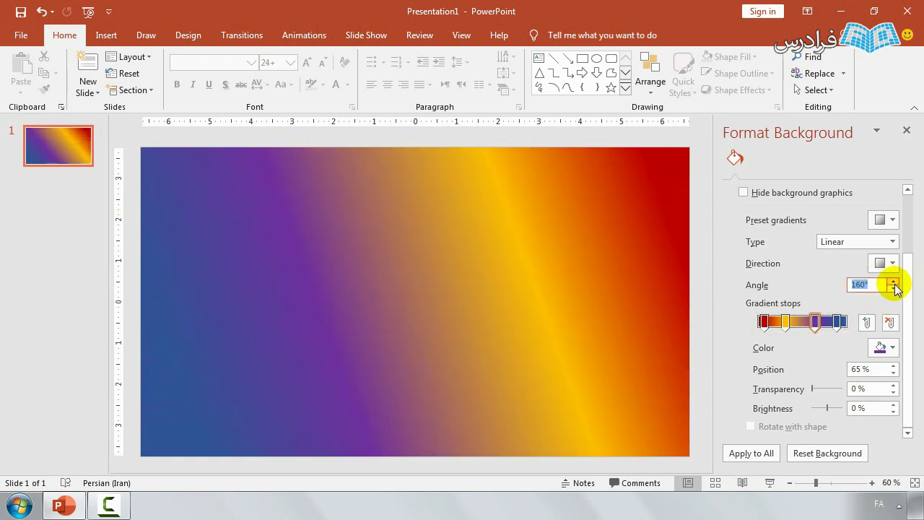
click(894, 282)
click(894, 282)
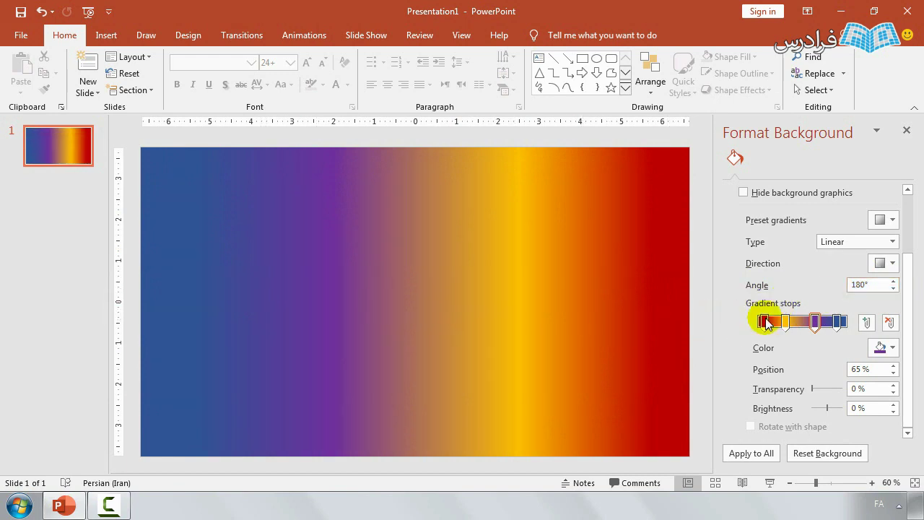
drag(786, 321, 782, 321)
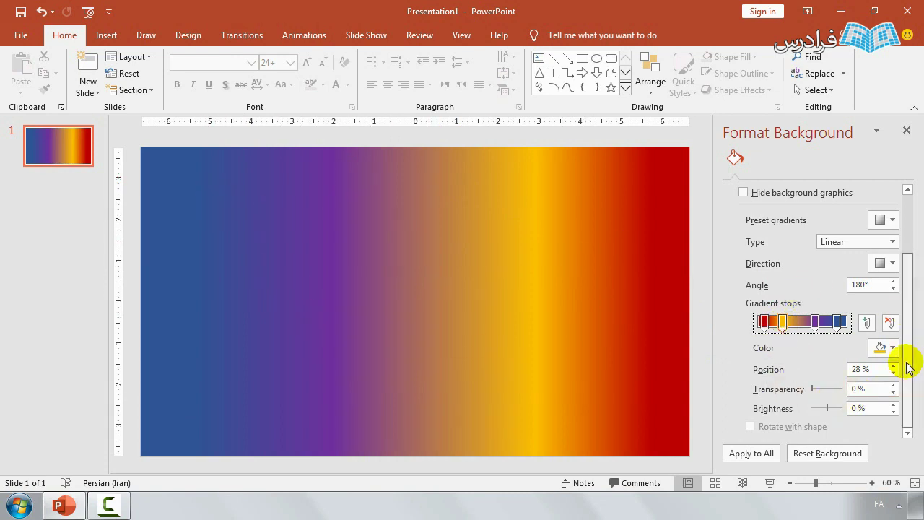
mouse_move(908, 367)
mouse_down()
mouse_move(901, 278)
mouse_move(901, 375)
mouse_up()
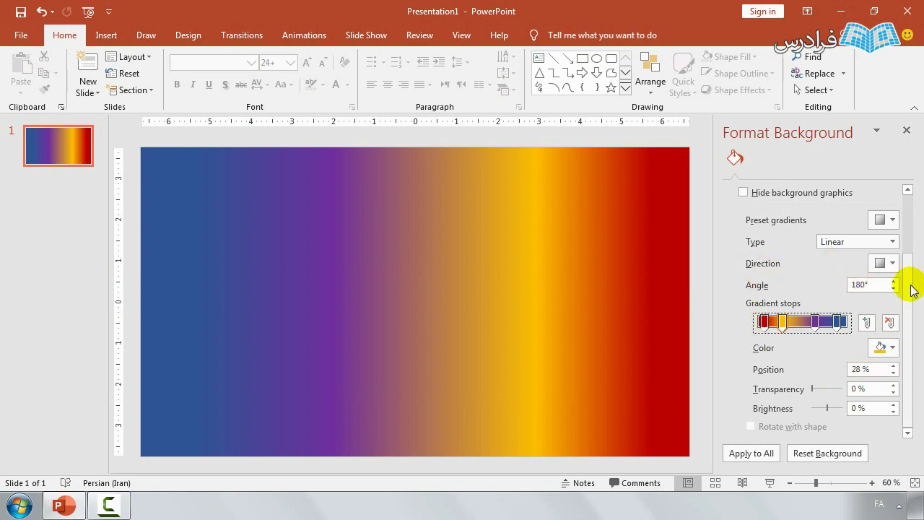
drag(907, 283, 899, 224)
Fill the slide background with the Jellyfish photo from Pictures > Sample Pictures
click(750, 244)
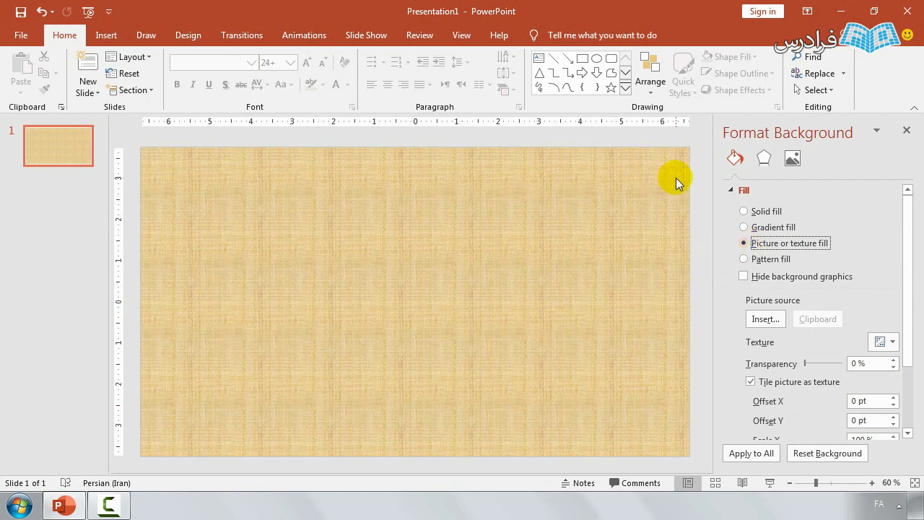
click(764, 319)
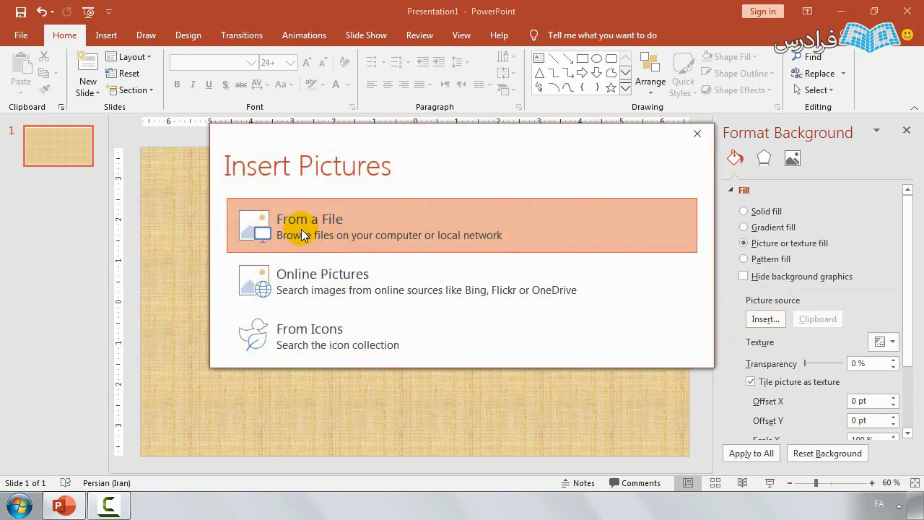
click(296, 232)
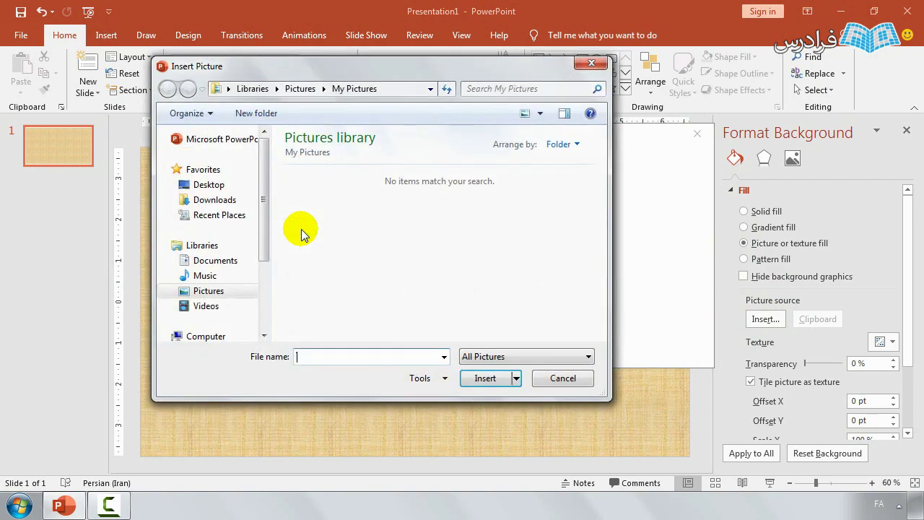
scroll(261, 243, down, 1)
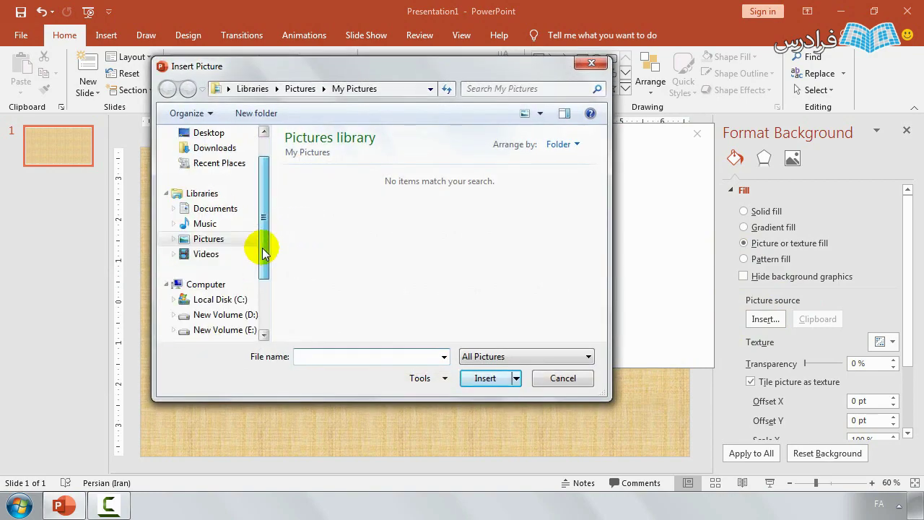
click(208, 242)
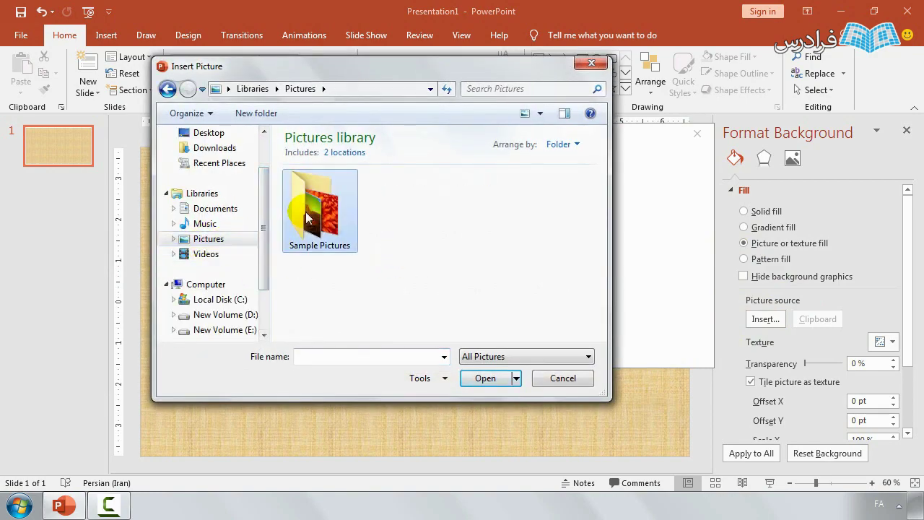
double_click(312, 217)
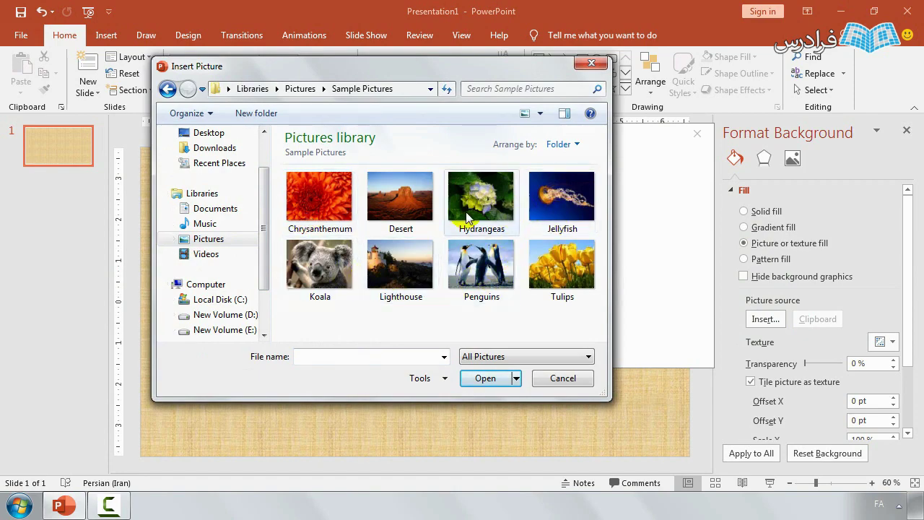
double_click(561, 197)
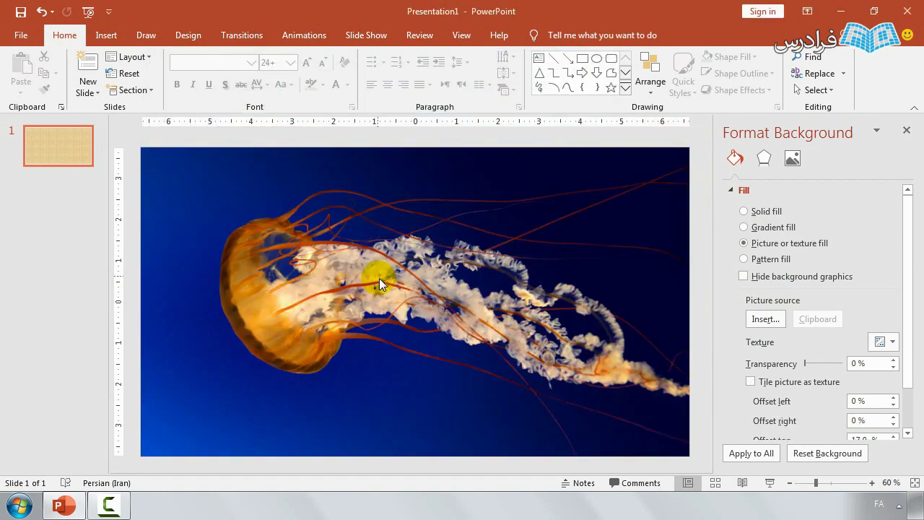
Switch the background to a pattern fill, trying several patterns before settling on Small grid
click(742, 260)
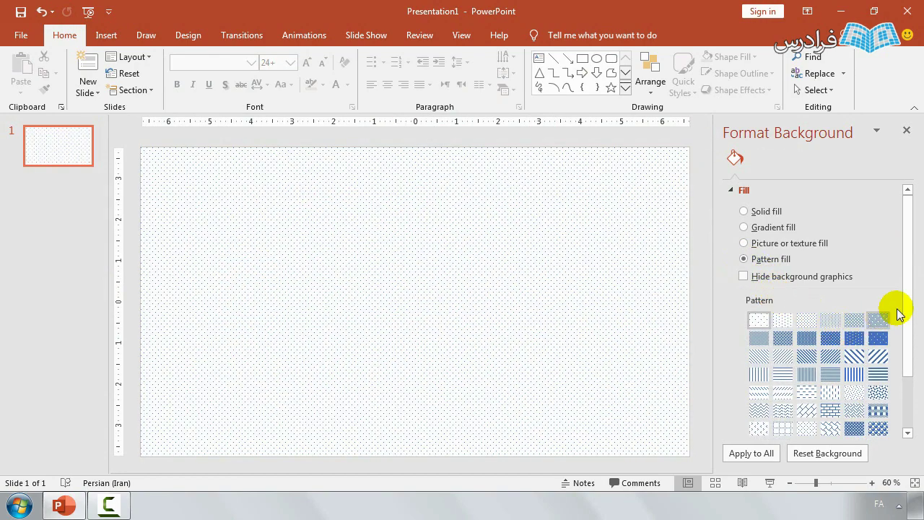
drag(908, 303, 908, 354)
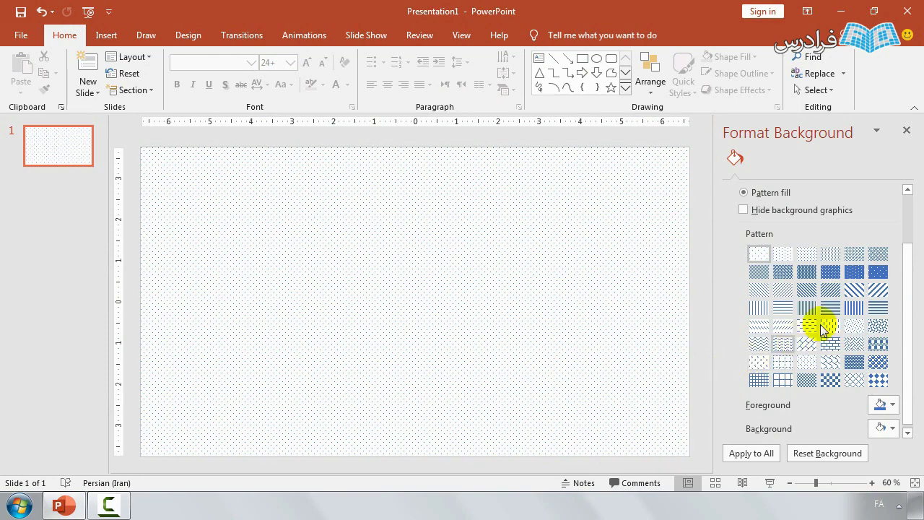
click(874, 329)
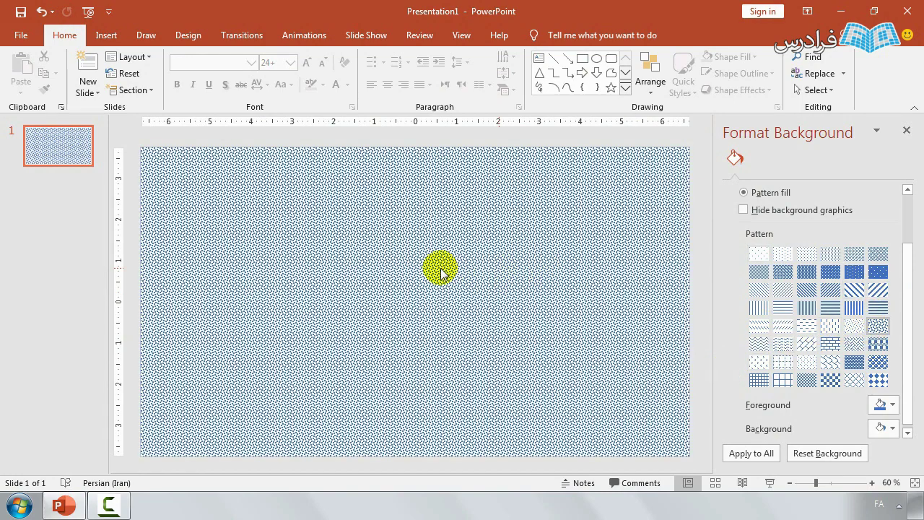
click(782, 309)
click(806, 290)
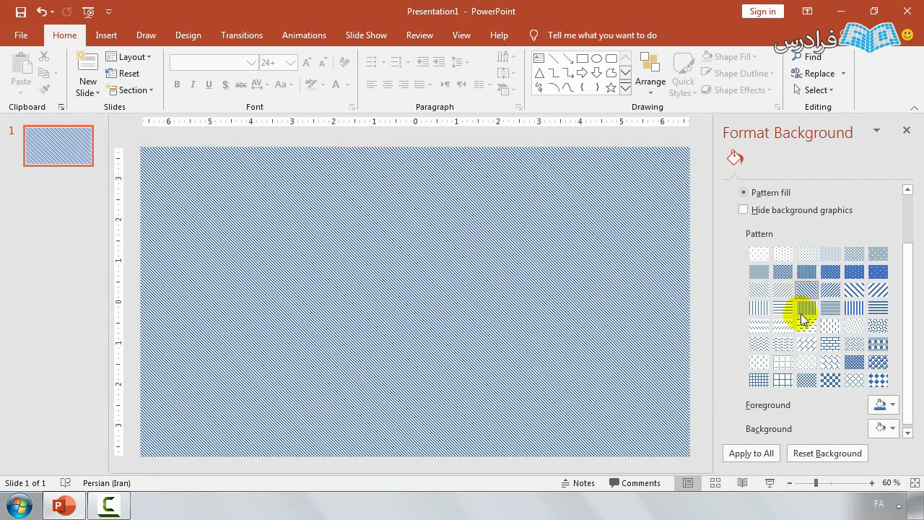
click(800, 363)
scroll(908, 368, down, 1)
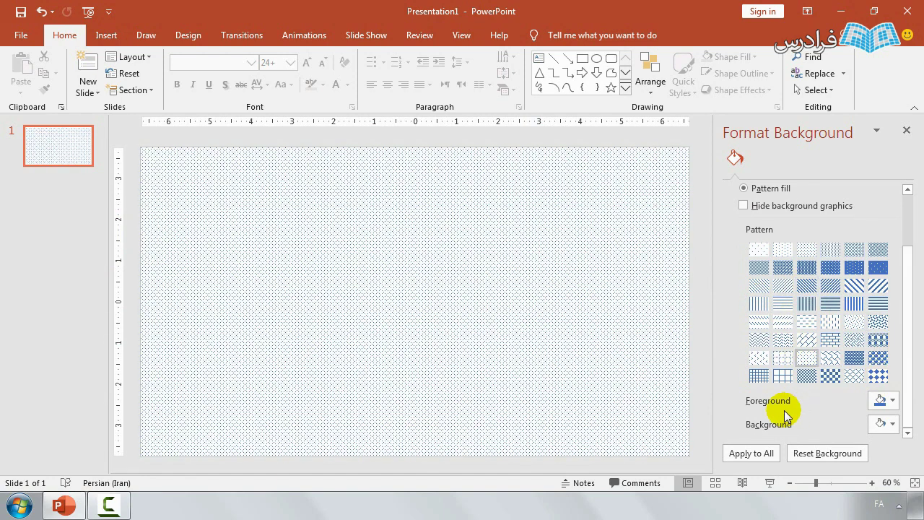
click(766, 376)
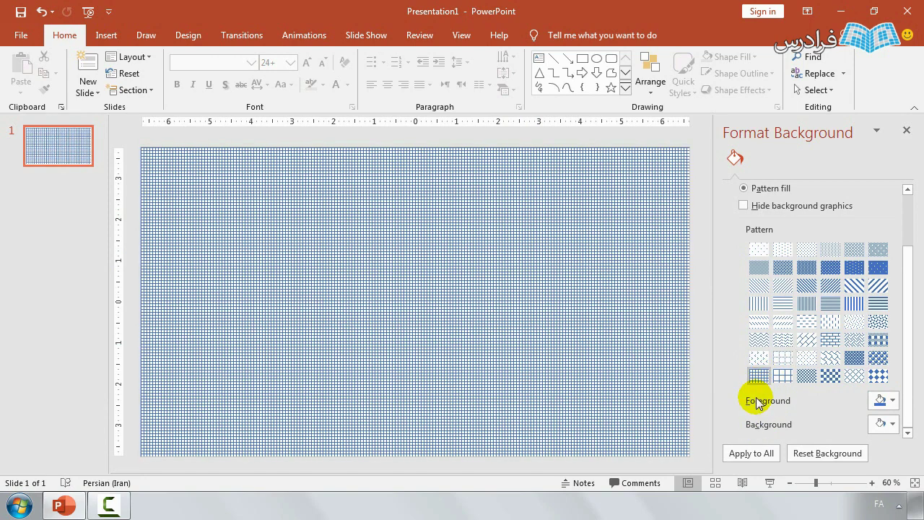
Colour the grid green on black, then reset the background to a plain solid fill
click(885, 402)
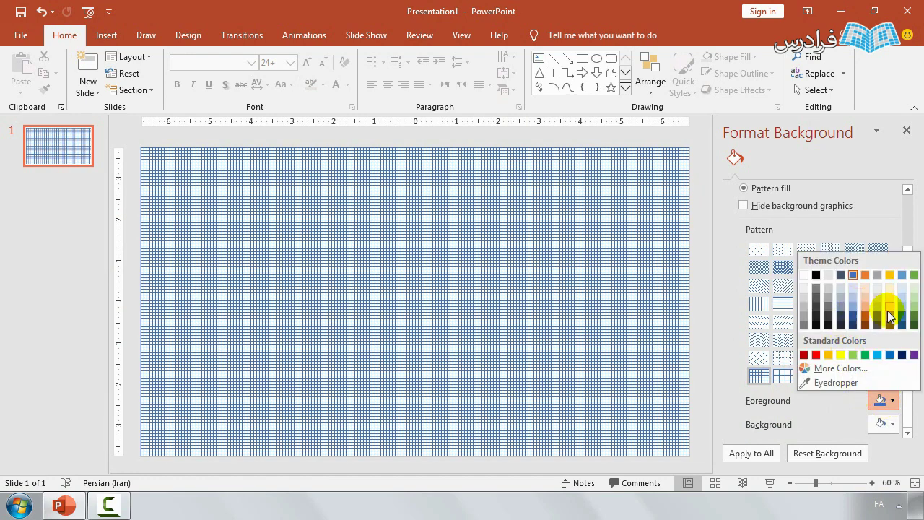
click(908, 288)
click(884, 423)
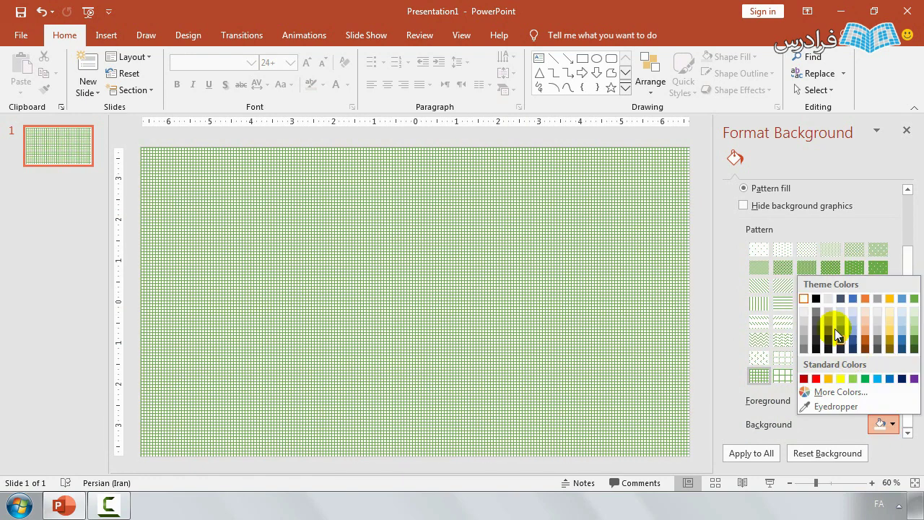
click(819, 300)
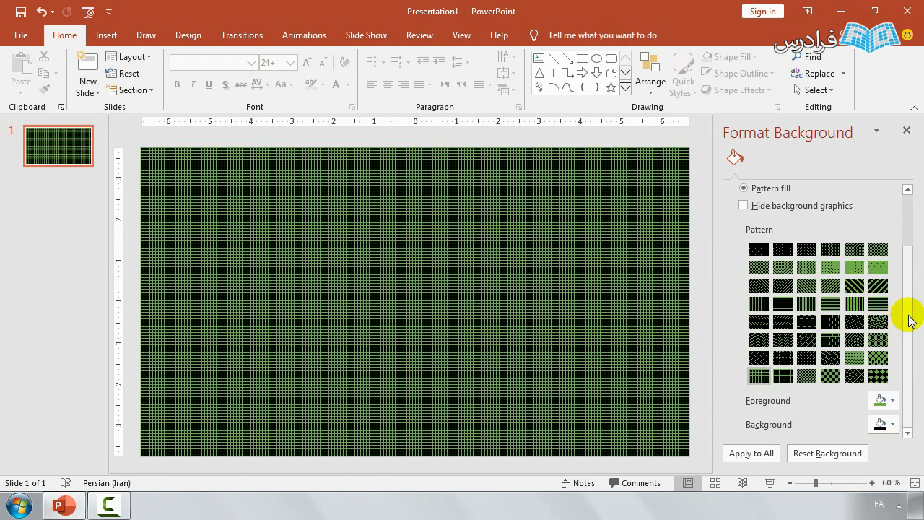
scroll(909, 321, up, 2)
click(748, 210)
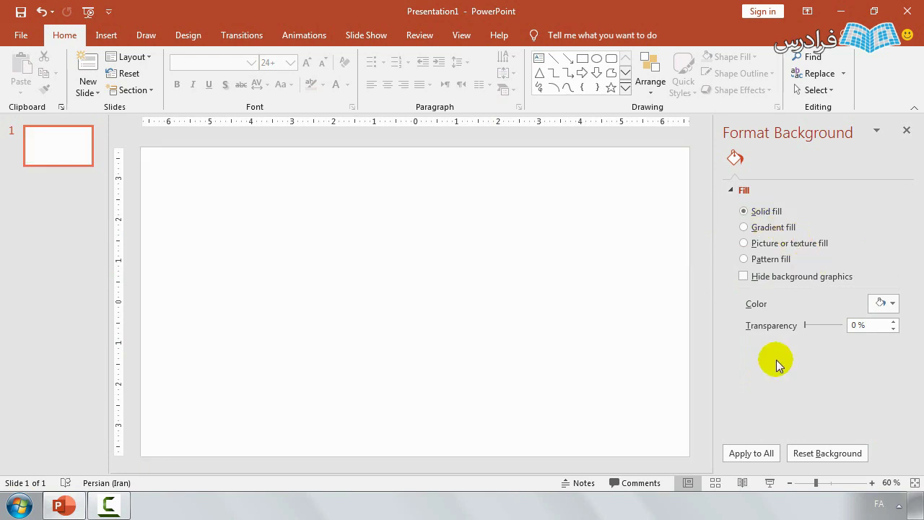
Close the Format Background pane and bring up the Insert Shapes gallery
click(907, 130)
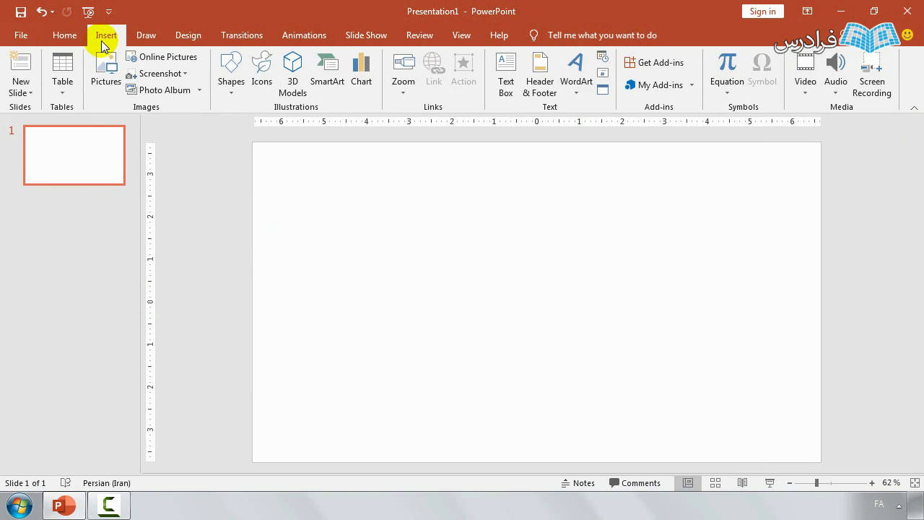
click(230, 97)
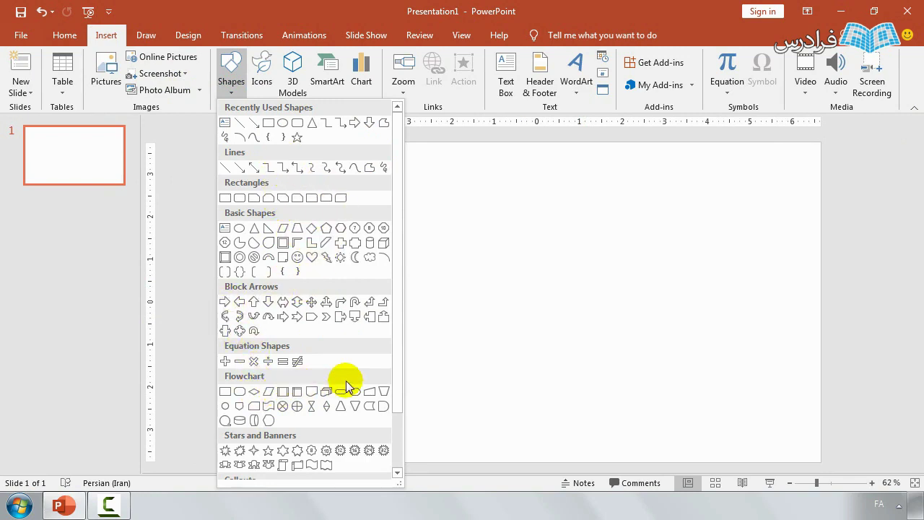
Draw a large perfect circle with the Oval shape, holding Shift to keep it round
click(271, 128)
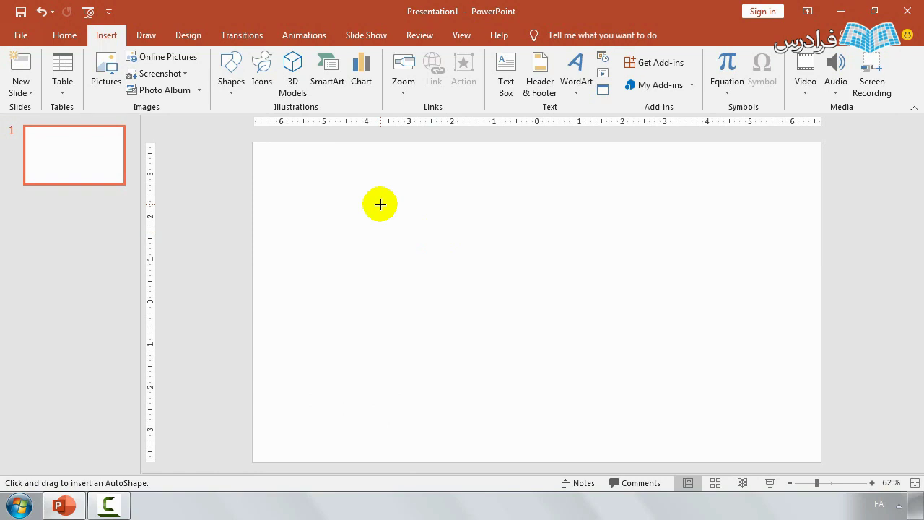
drag(386, 172, 611, 378)
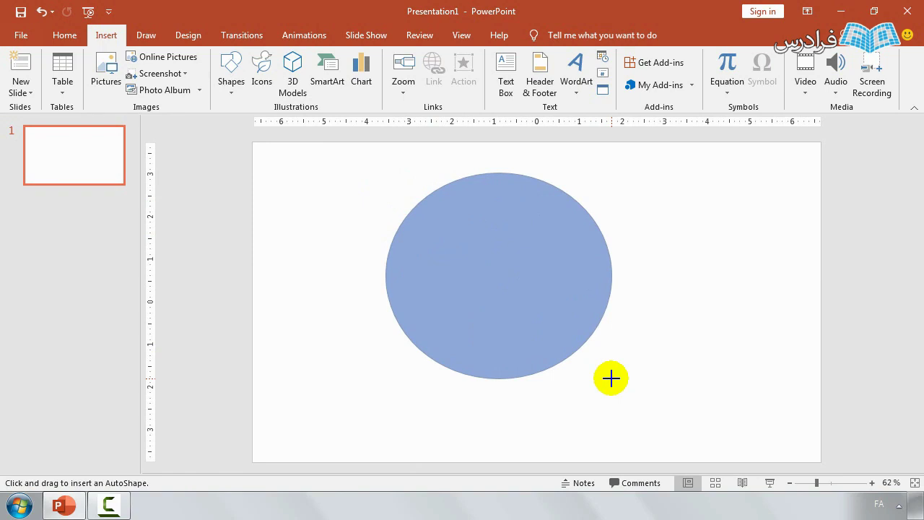
key(shift)
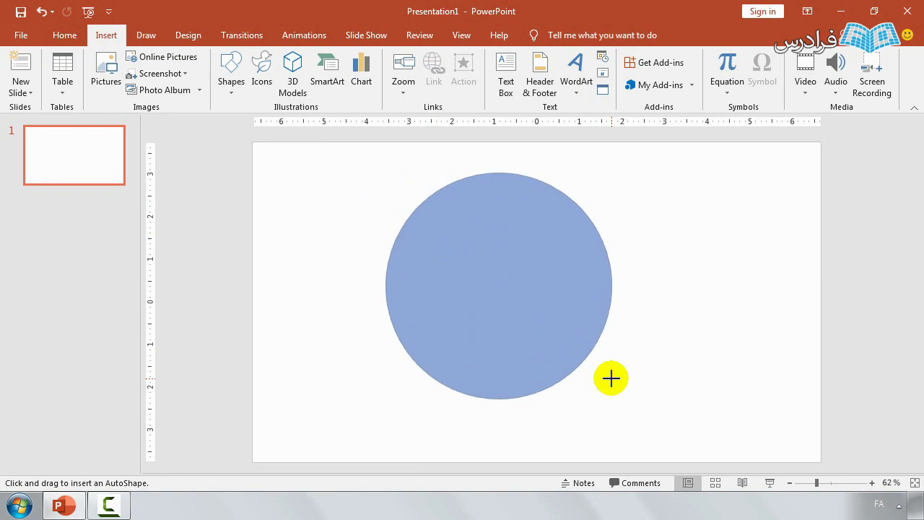
drag(611, 377, 659, 402)
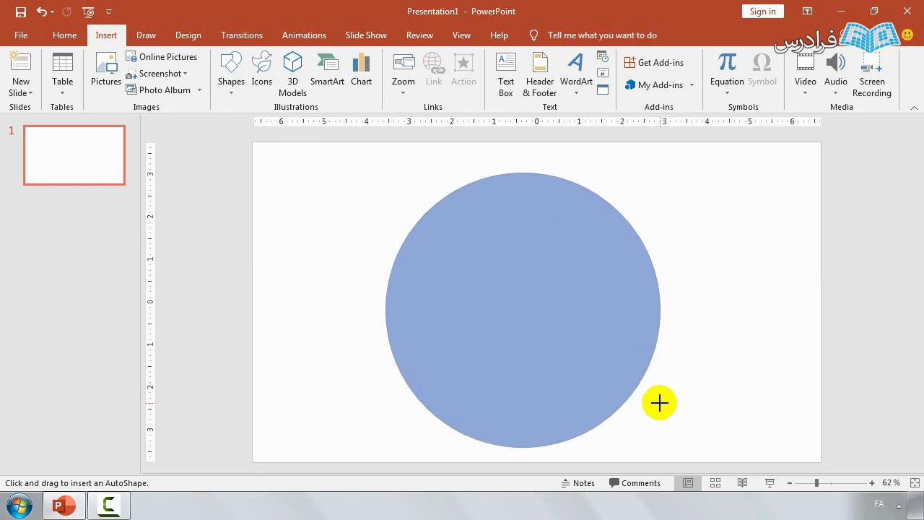
drag(659, 402, 659, 402)
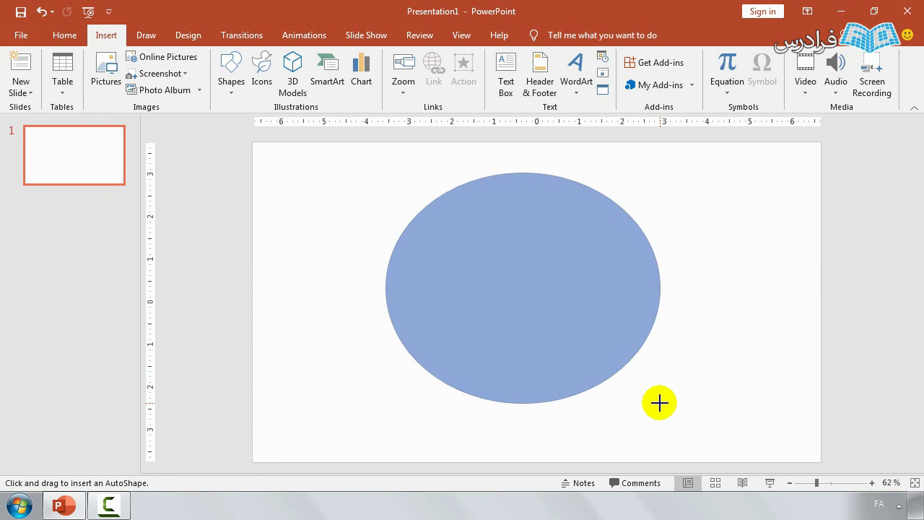
drag(659, 402, 659, 402)
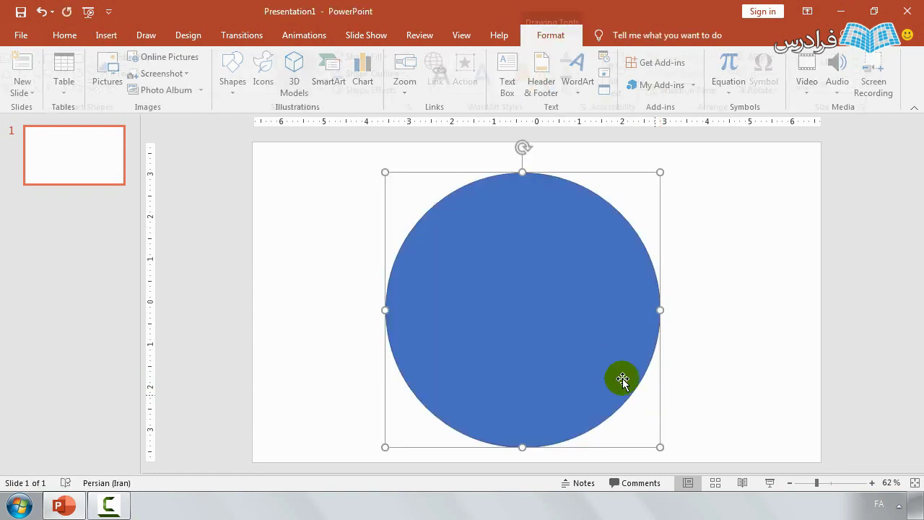
Drag the blue circle until the smart guides show it centred on the slide
mouse_move(525, 287)
mouse_down()
mouse_move(534, 282)
mouse_move(525, 284)
mouse_up()
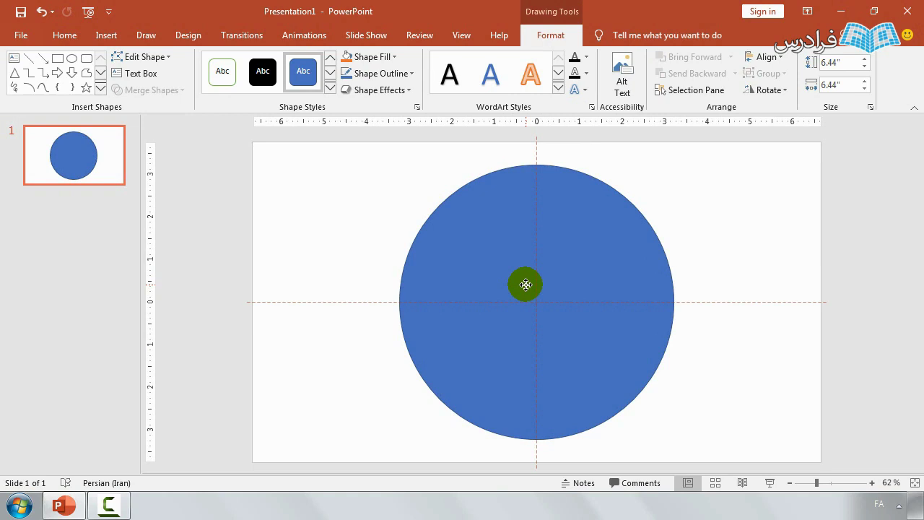
drag(525, 285, 526, 286)
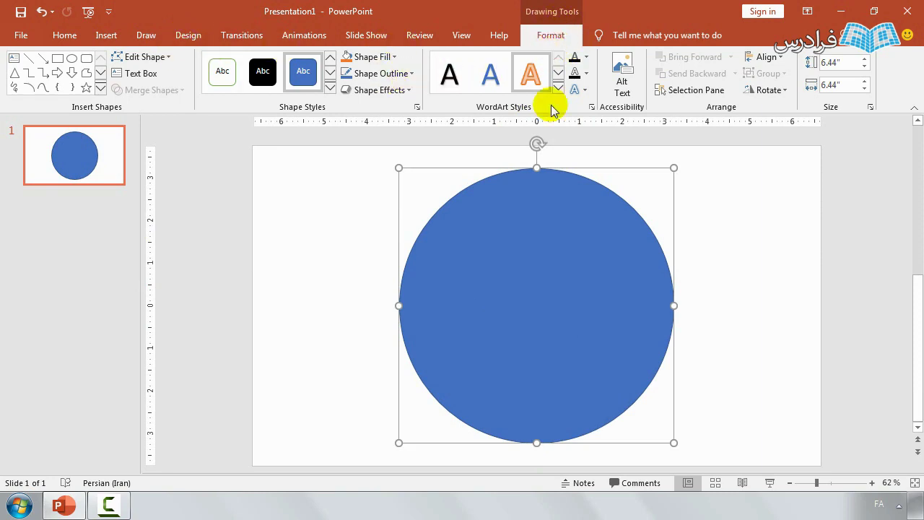
click(538, 272)
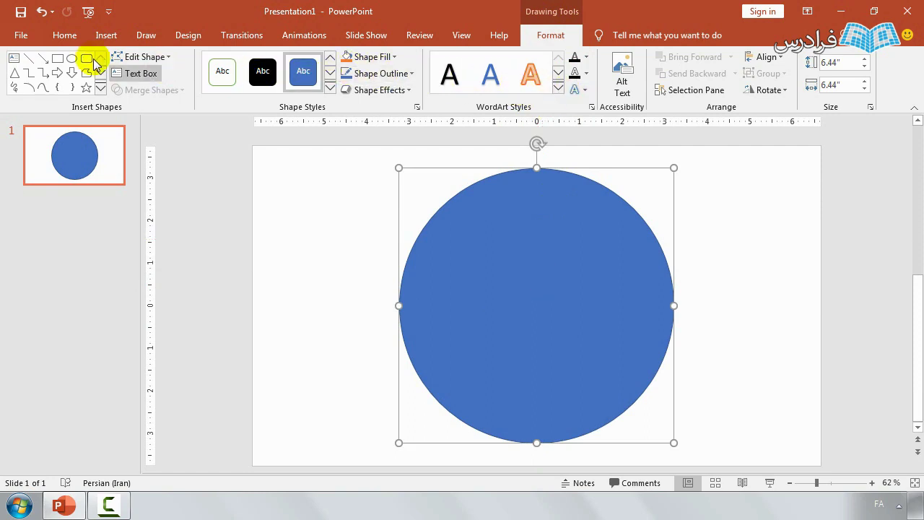
click(587, 309)
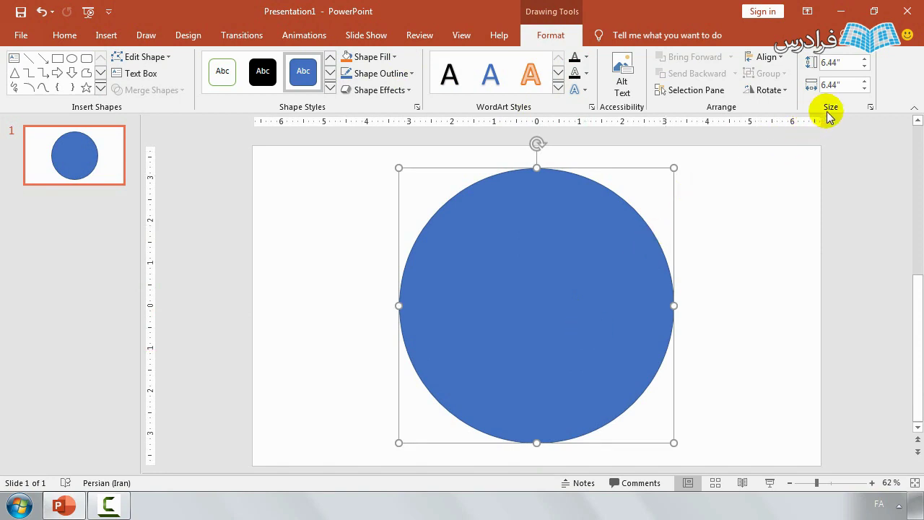
Set the circle's Shape Height and Shape Width to 6.5" each in the Size group
click(582, 320)
click(612, 272)
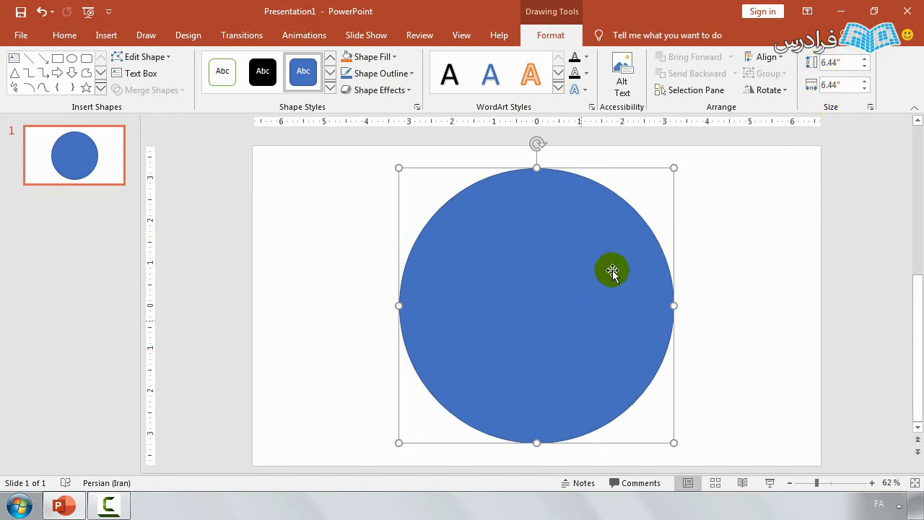
click(540, 220)
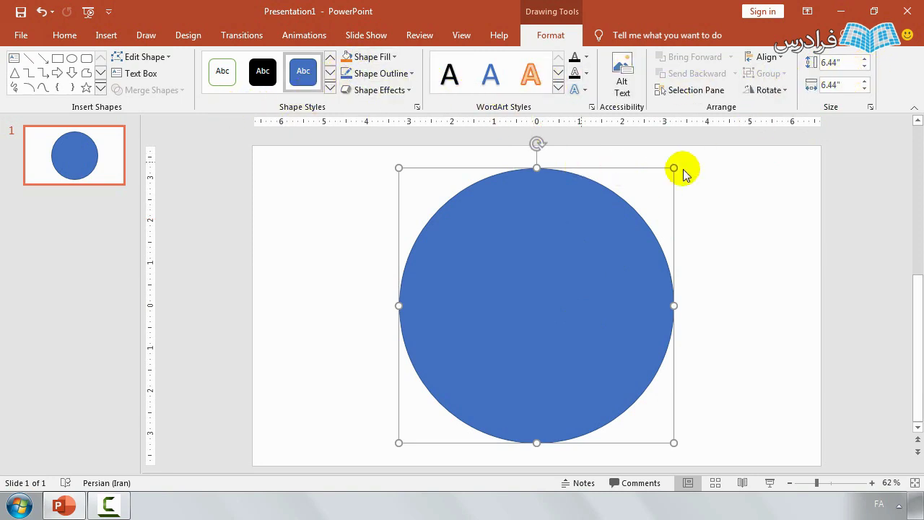
click(869, 61)
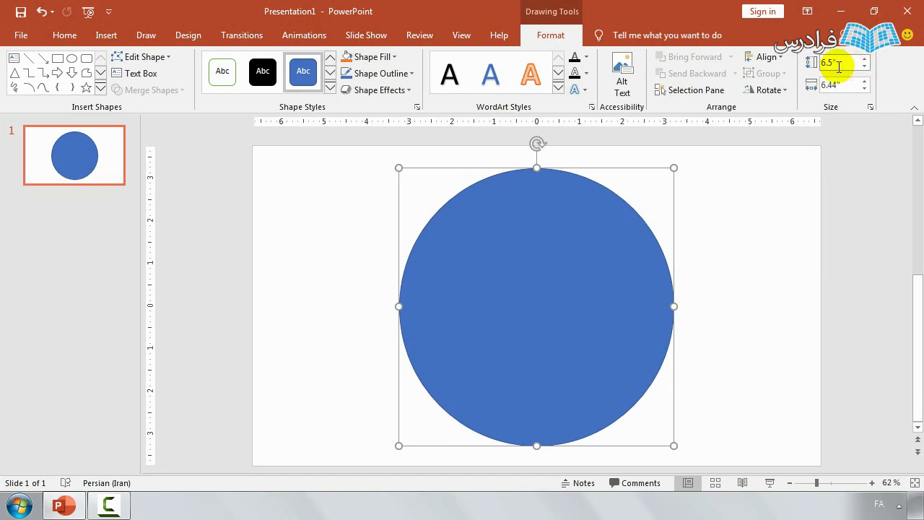
click(865, 81)
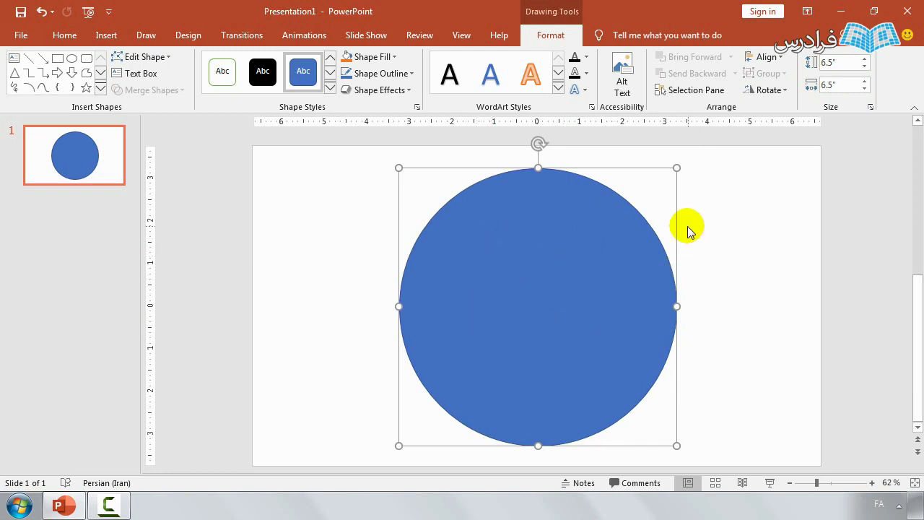
click(837, 87)
click(557, 252)
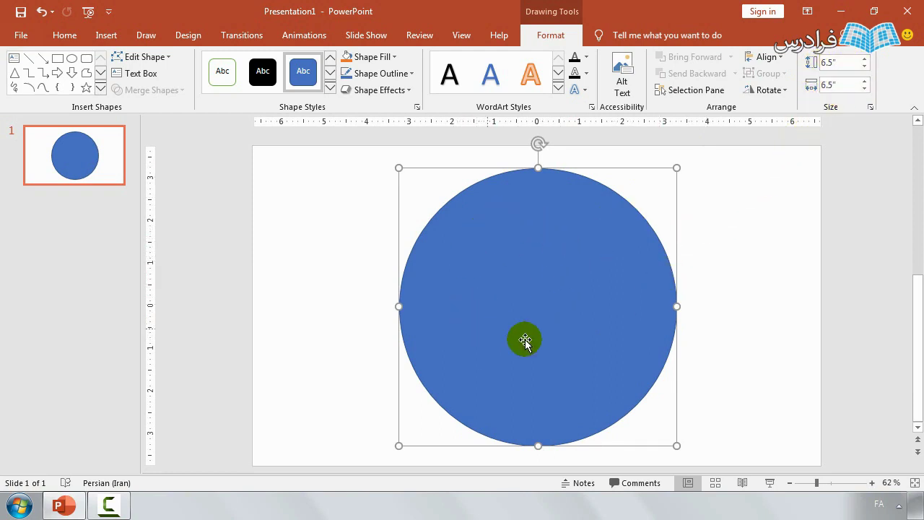
click(844, 86)
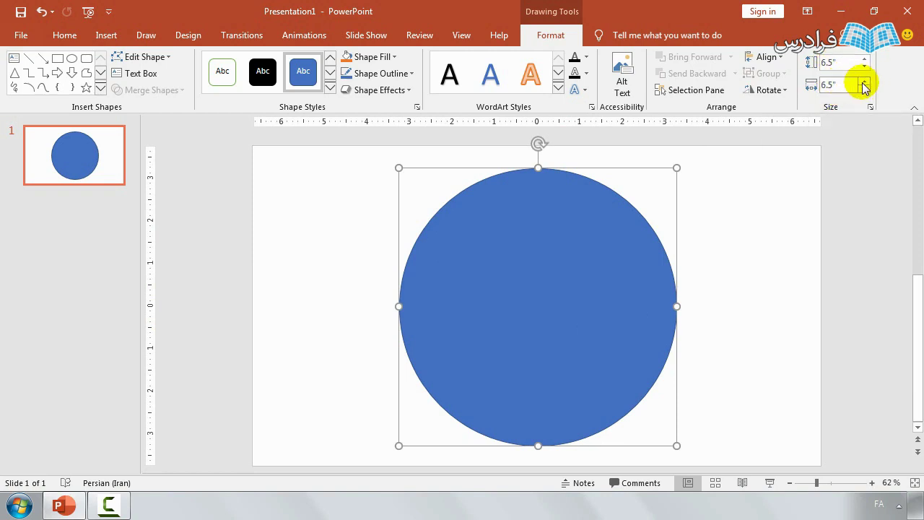
click(836, 63)
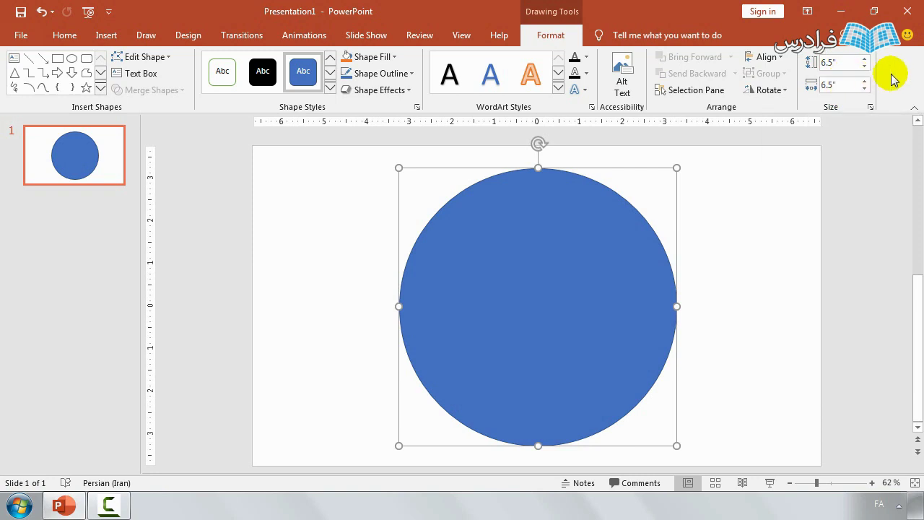
key(ctrl+z)
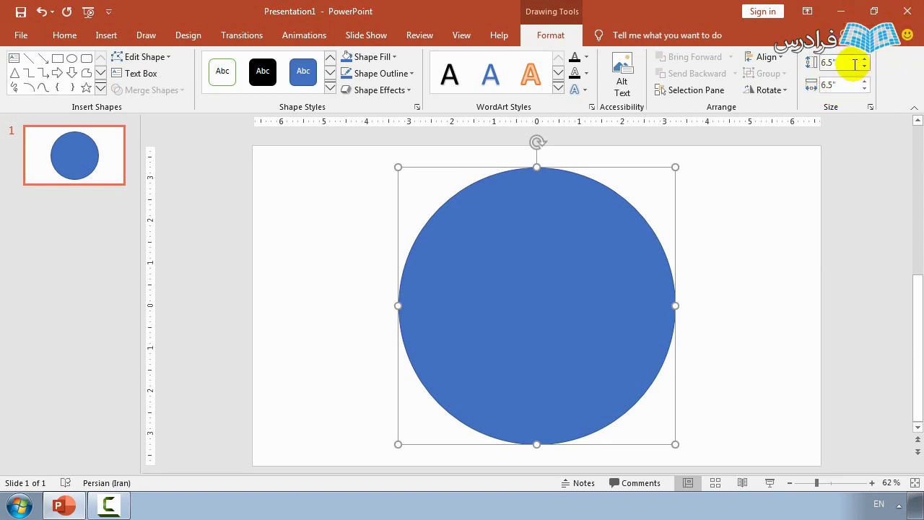
Minimise PowerPoint so the Windows desktop shows
click(827, 20)
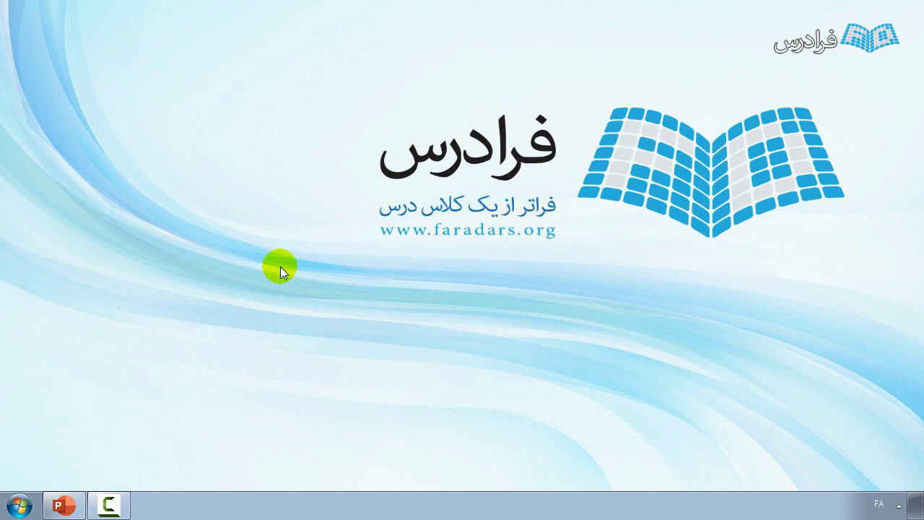
Search Control Panel for 'region', open Region and Language, and centre its dialog
click(18, 504)
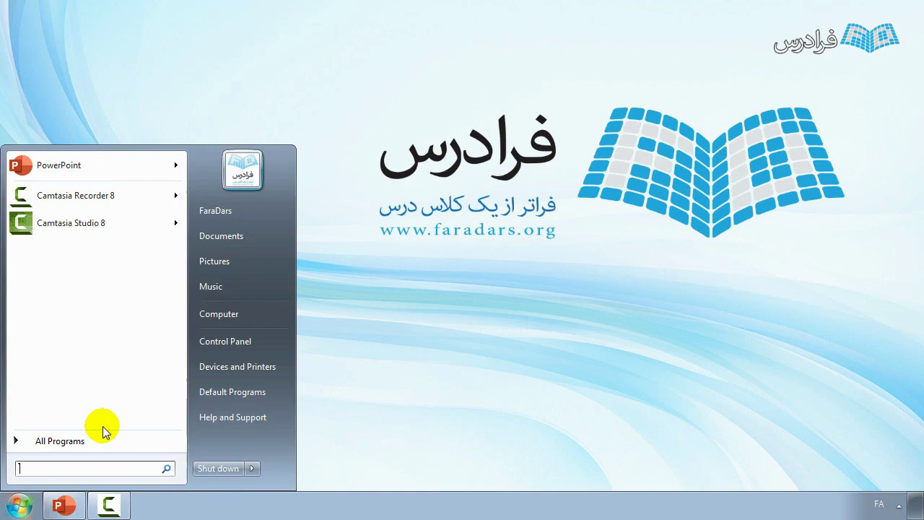
click(225, 343)
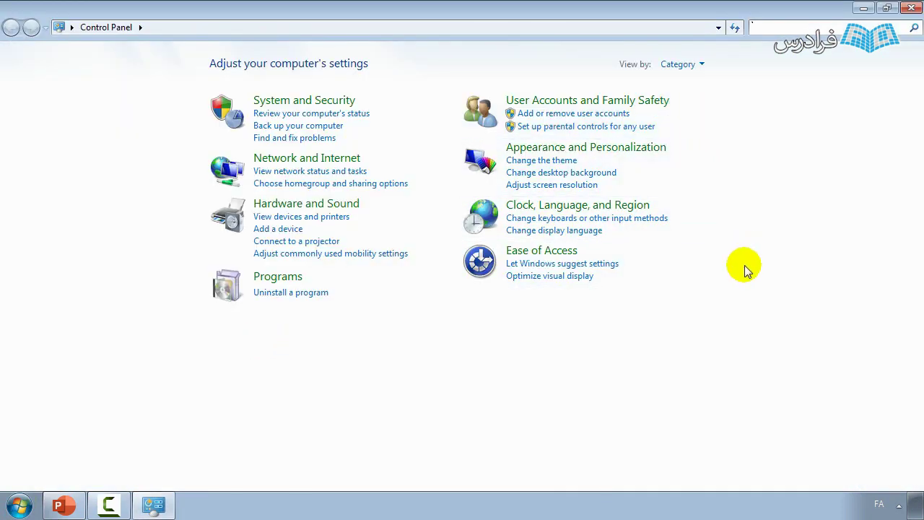
key(alt+shift)
text(region)
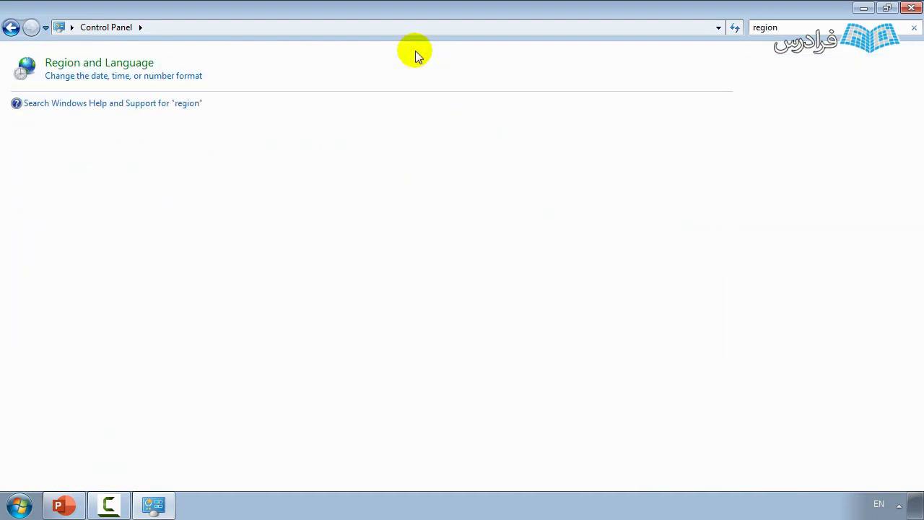
click(138, 67)
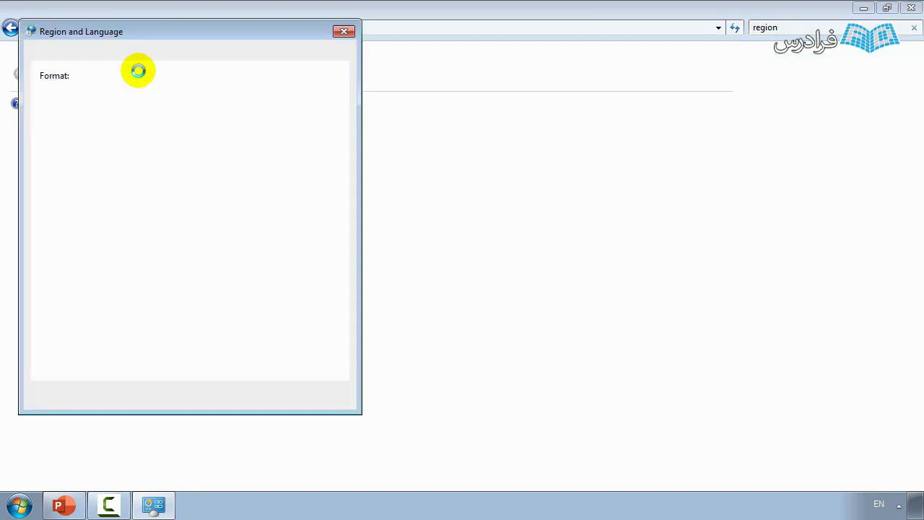
drag(230, 29, 472, 57)
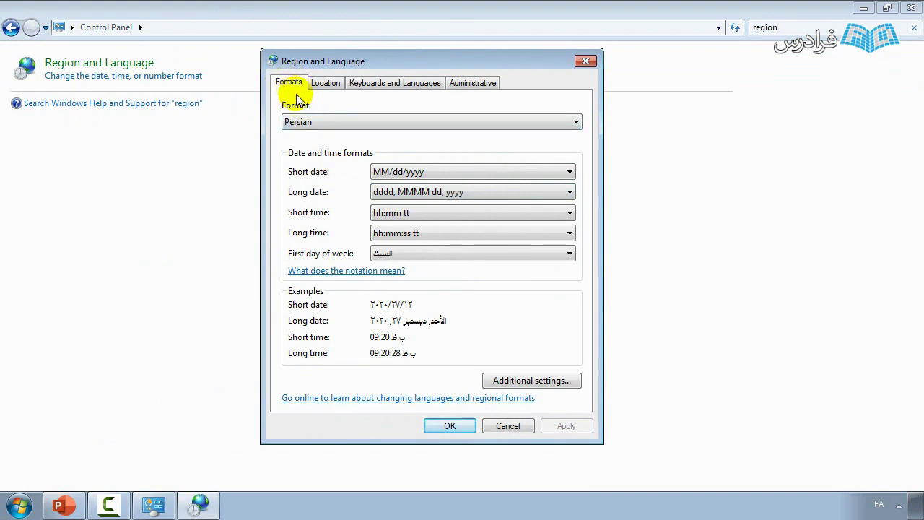
In Additional settings, keep the Measurement system set to U.S
click(515, 386)
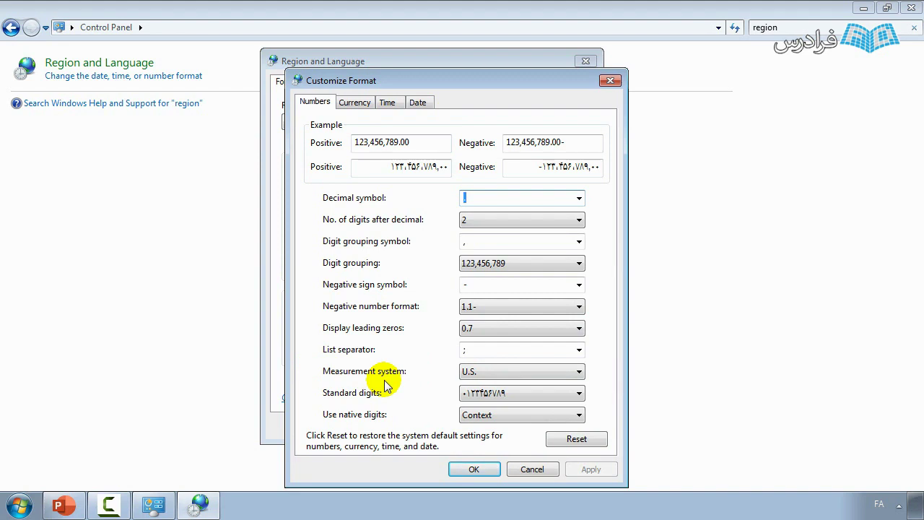
click(552, 376)
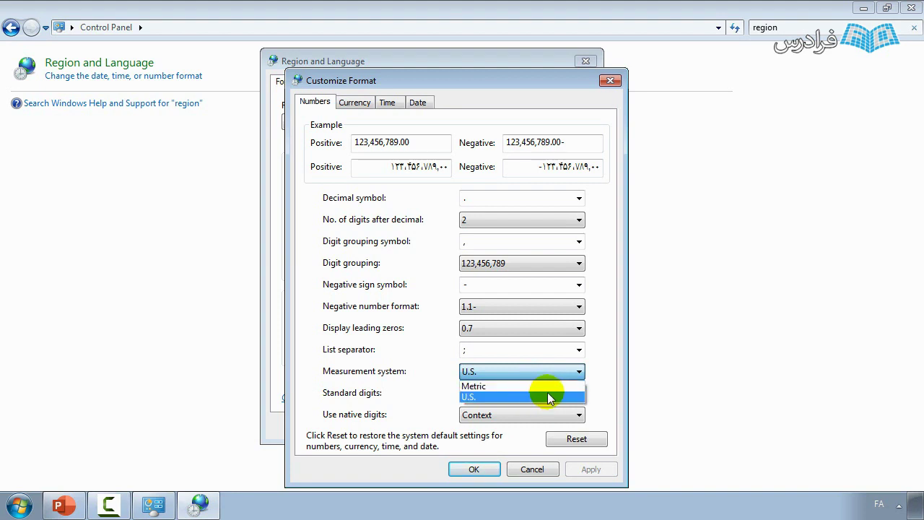
click(594, 393)
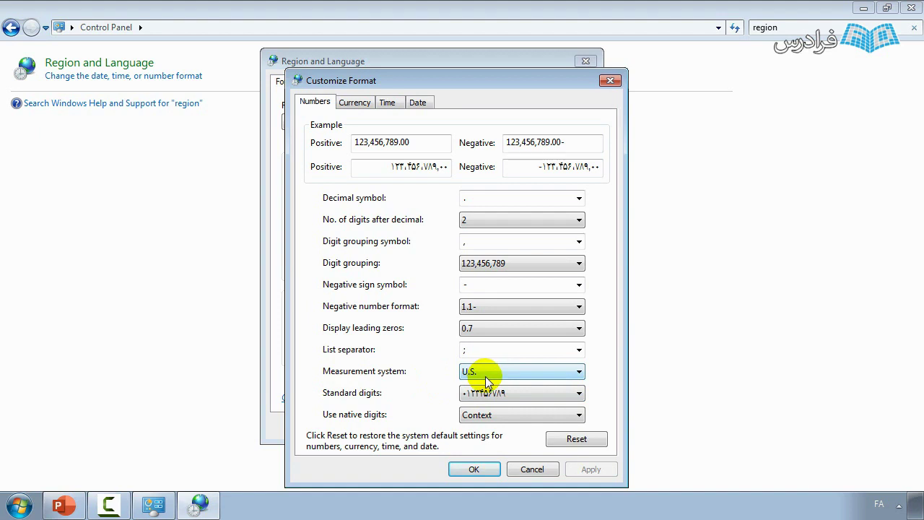
Close the region dialogs and Control Panel, then restore PowerPoint from the taskbar
click(608, 80)
click(596, 60)
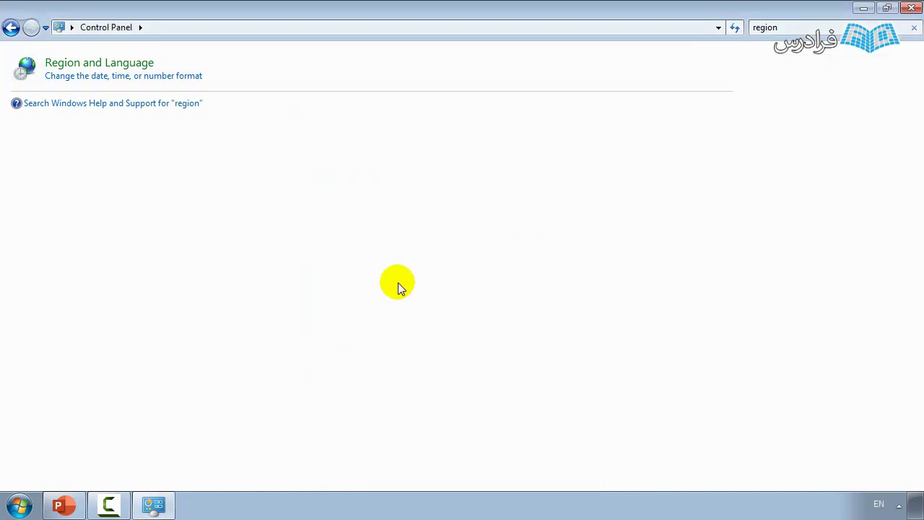
click(911, 7)
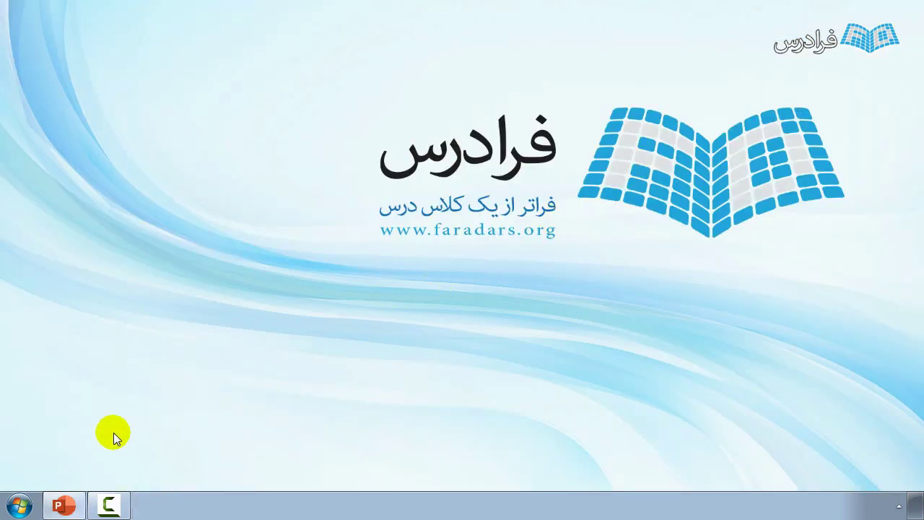
click(60, 507)
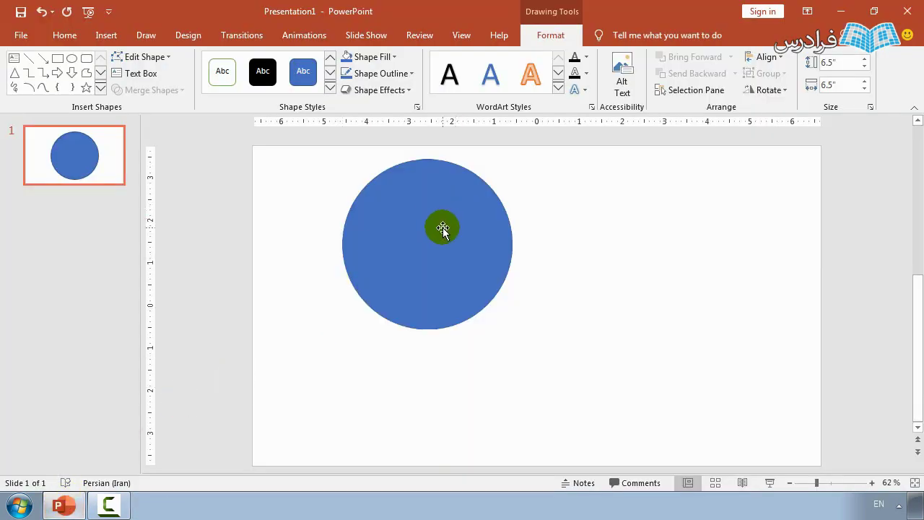
Select the blue circle and open More Fill Colors from the Shape Fill menu
click(443, 227)
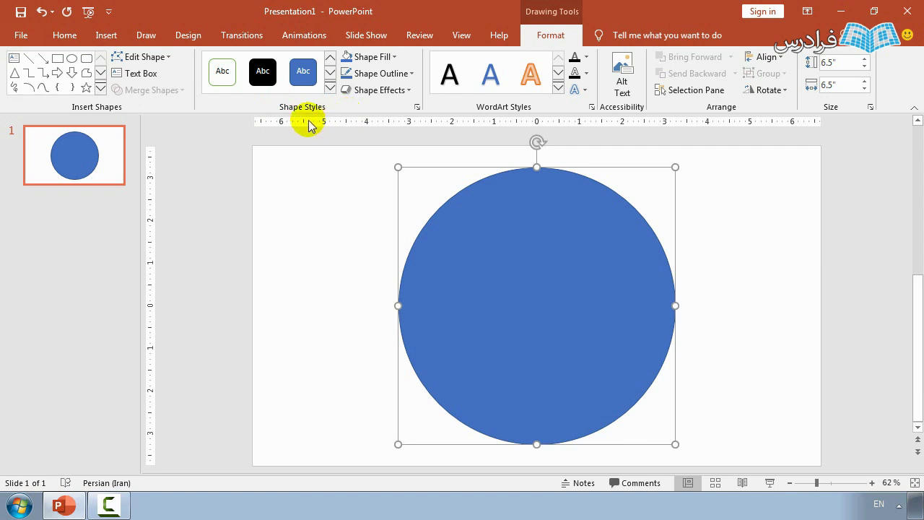
click(521, 231)
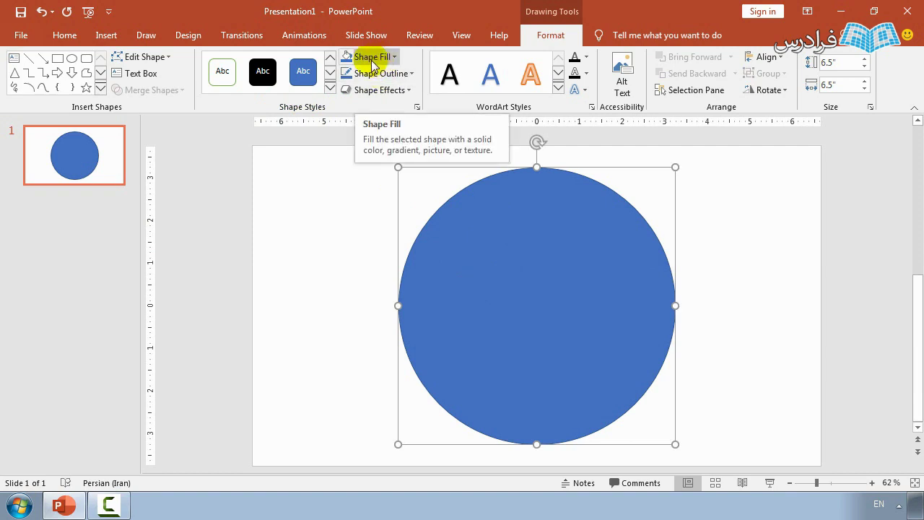
click(361, 57)
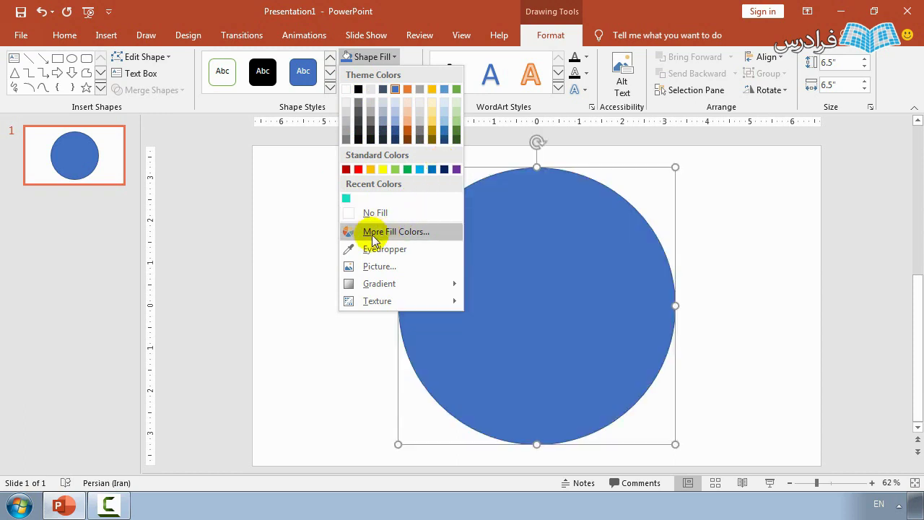
click(412, 231)
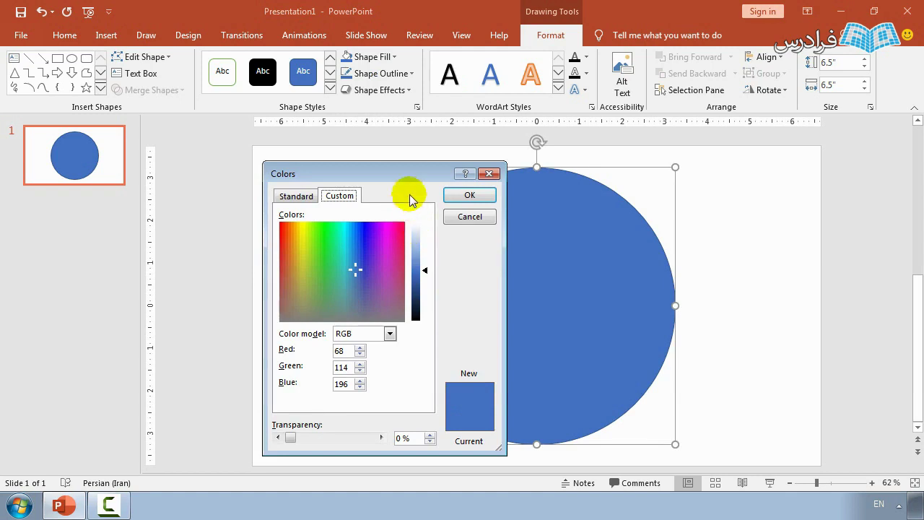
Try several Standard palette hexagons and settle on orange-red (RGB 255, 51, 0) as the new fill
mouse_move(406, 175)
mouse_down()
mouse_move(325, 177)
mouse_move(358, 173)
mouse_up()
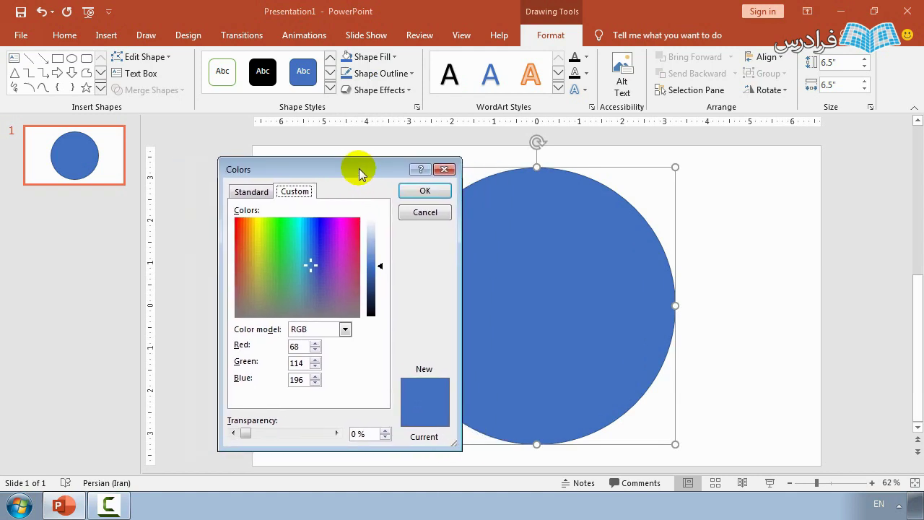
click(253, 192)
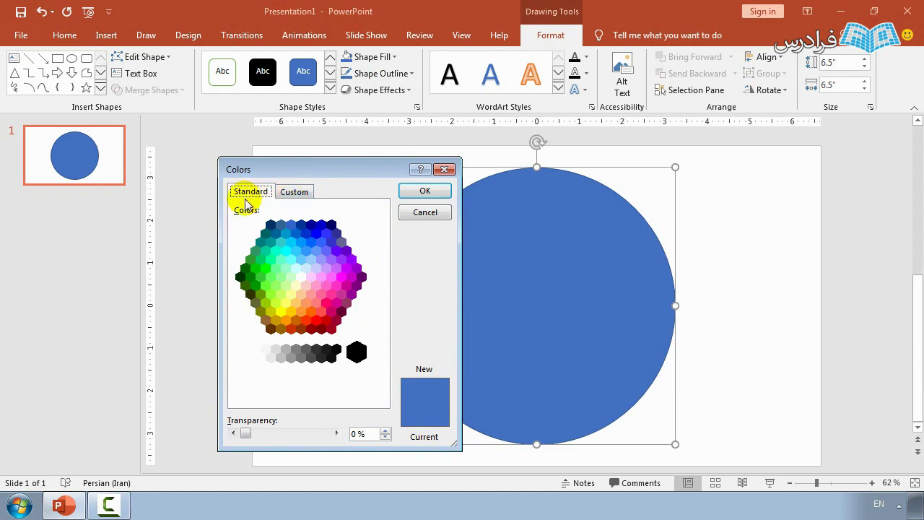
click(316, 303)
click(324, 266)
click(321, 260)
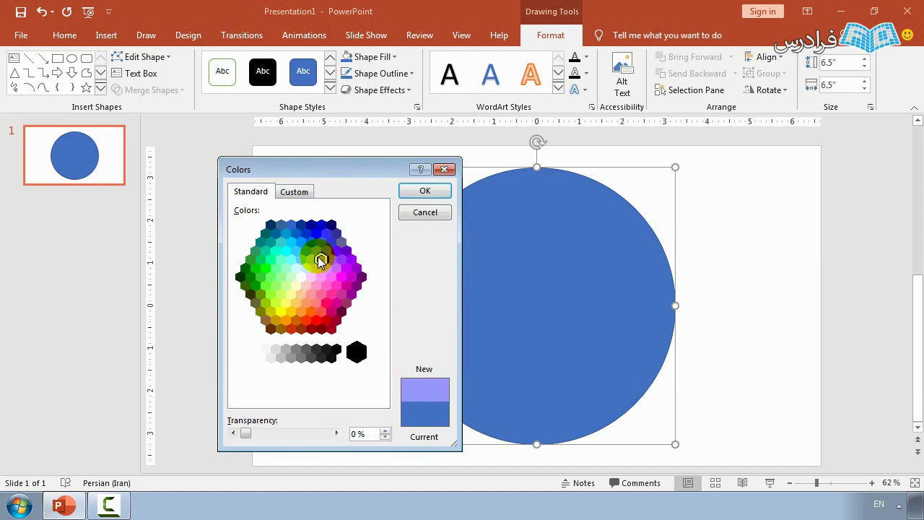
click(286, 250)
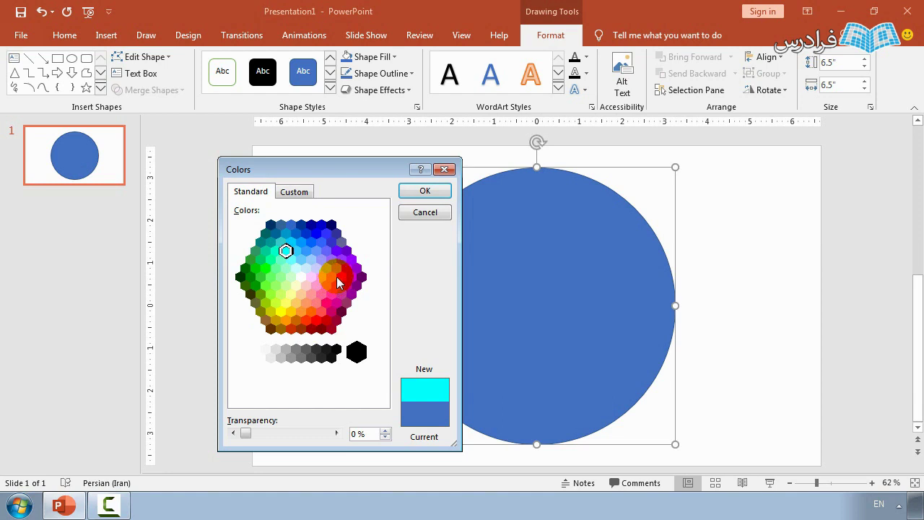
click(327, 303)
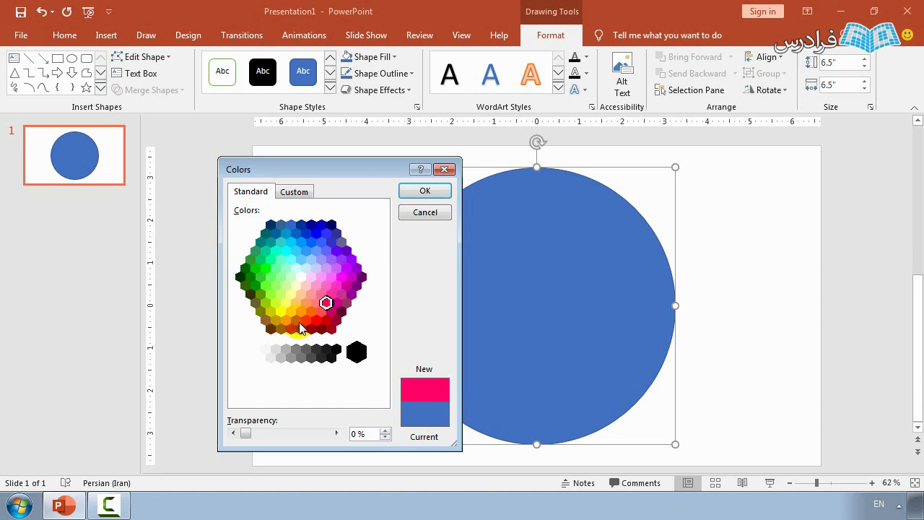
click(305, 320)
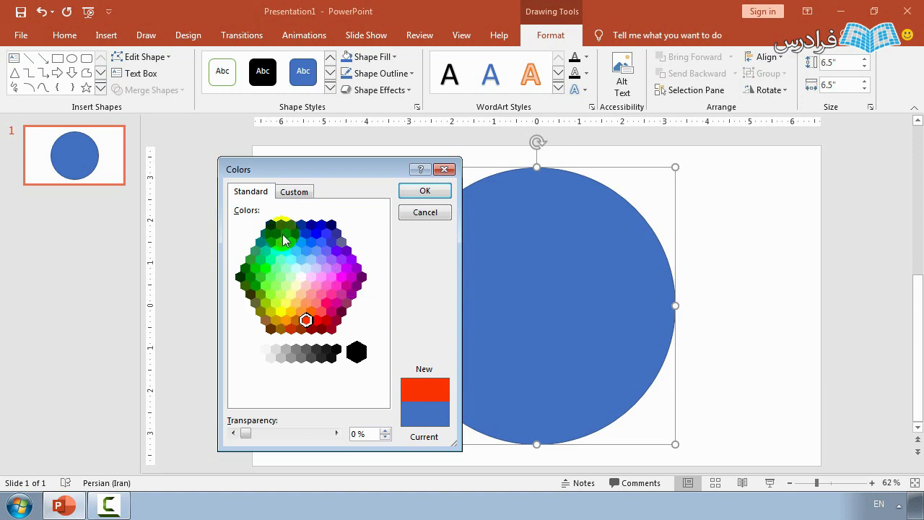
click(294, 192)
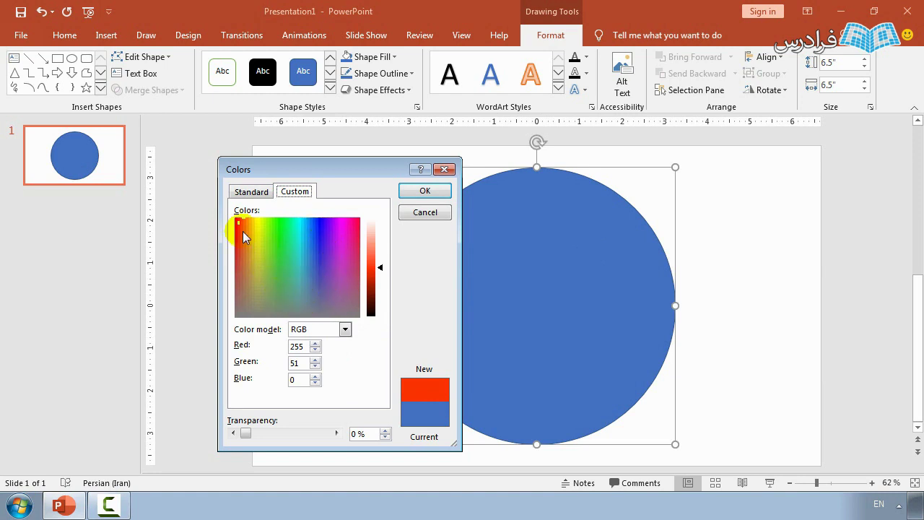
Adjust the custom spectrum hue and luminance slider until the new fill reads turquoise, RGB 33, 209, 213
mouse_move(238, 217)
mouse_down()
mouse_move(304, 251)
mouse_move(265, 253)
mouse_move(307, 276)
mouse_move(260, 268)
mouse_move(256, 249)
mouse_move(279, 240)
mouse_up()
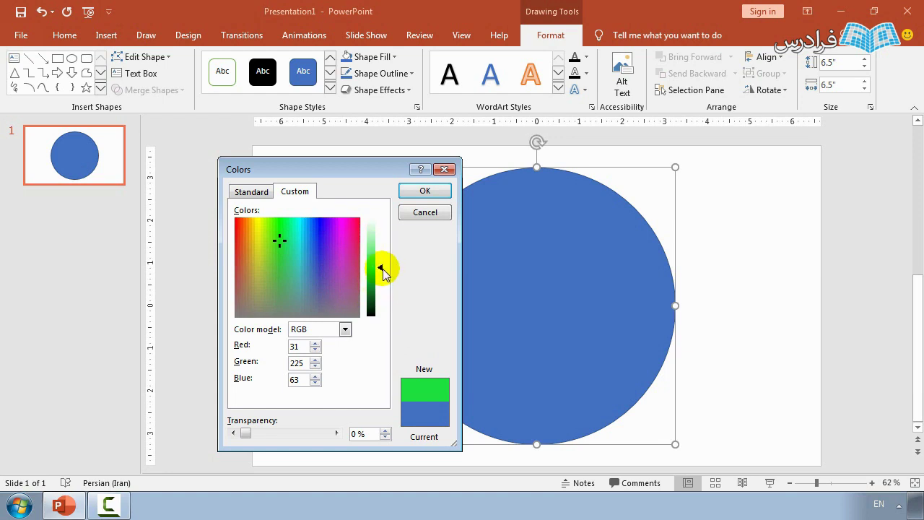
mouse_move(382, 268)
mouse_down()
mouse_move(380, 245)
mouse_move(374, 270)
mouse_up()
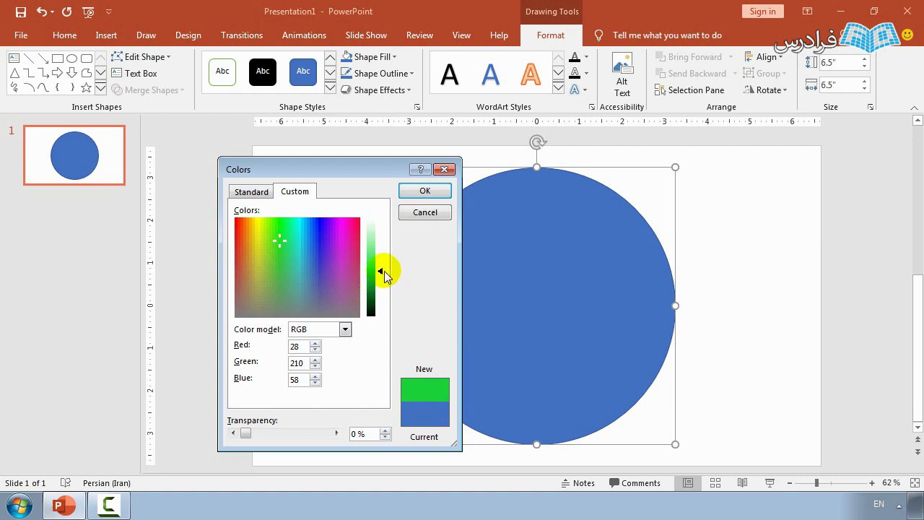
drag(385, 276, 380, 321)
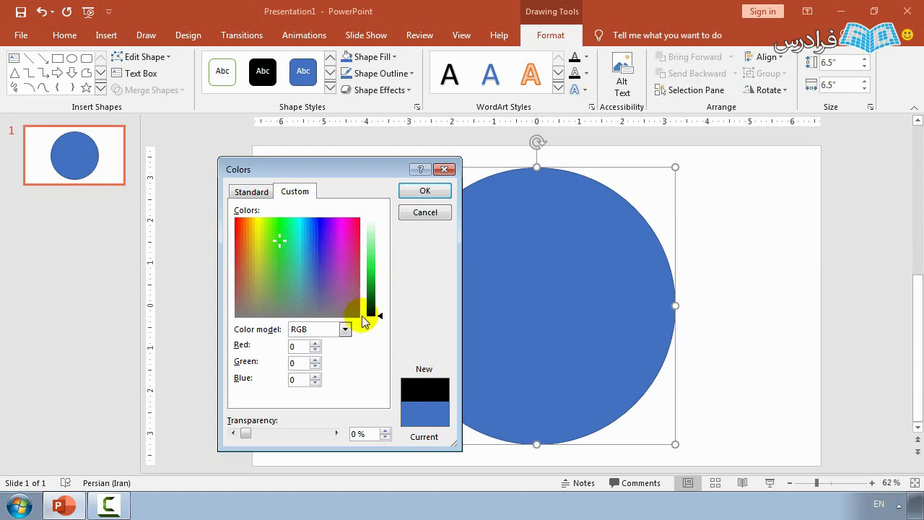
drag(380, 316, 375, 218)
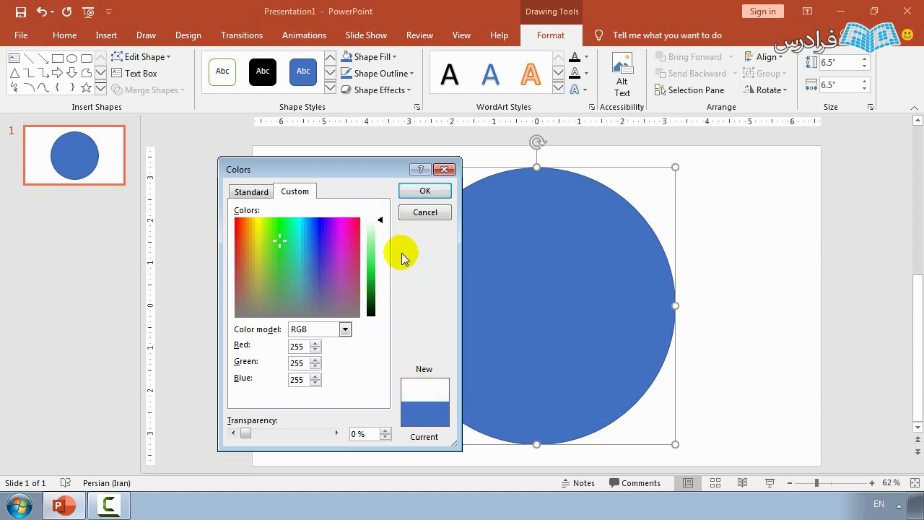
drag(377, 221, 379, 250)
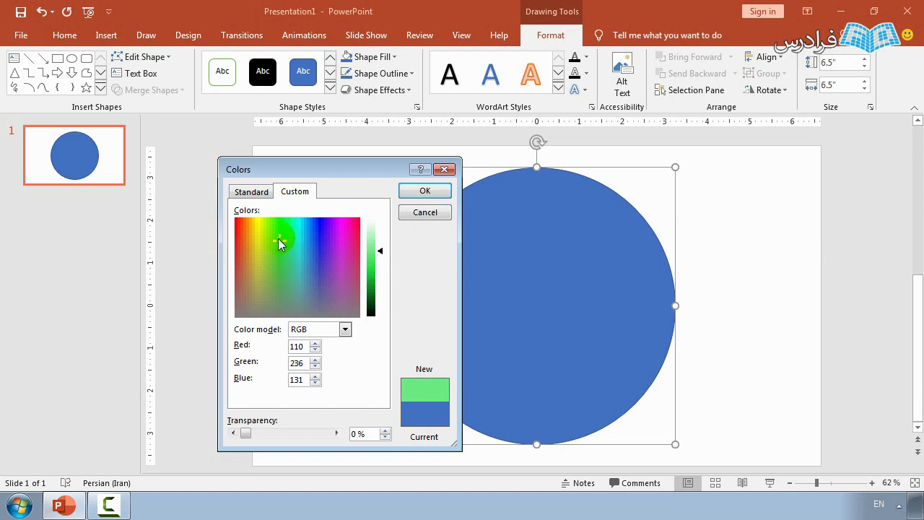
drag(278, 238, 298, 244)
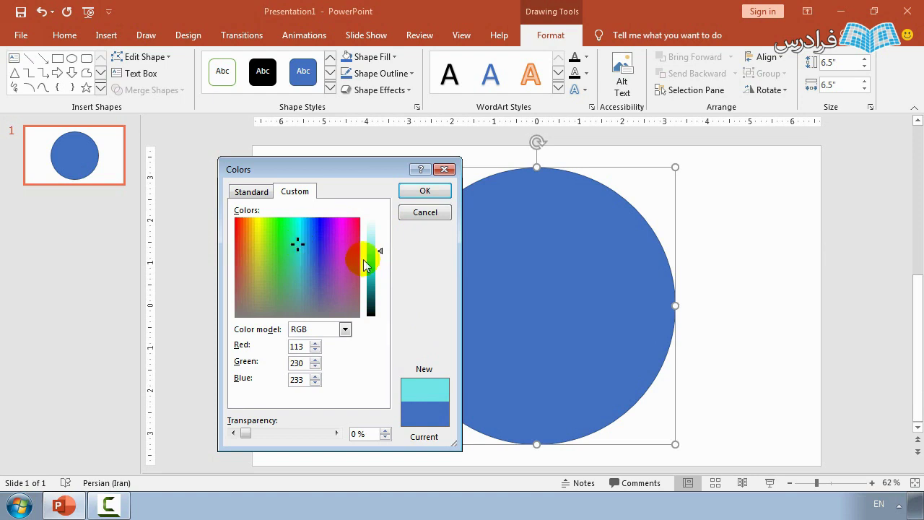
drag(380, 252, 382, 273)
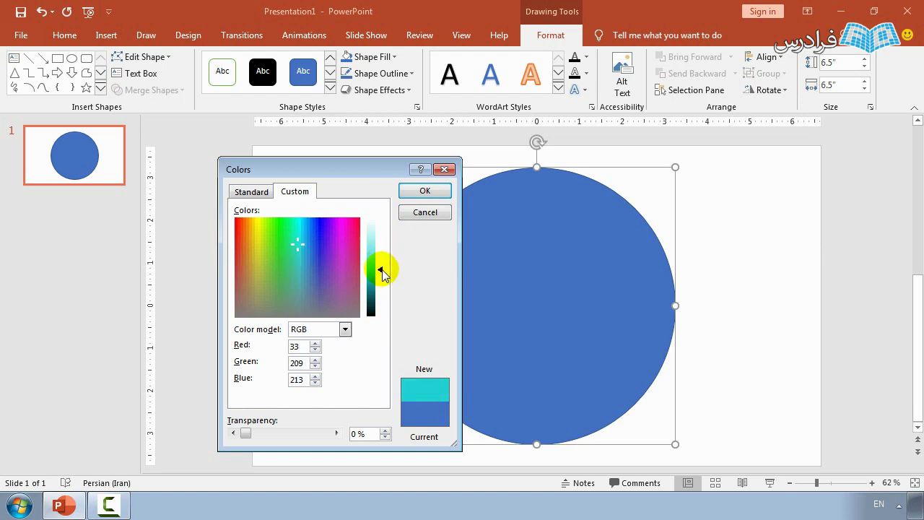
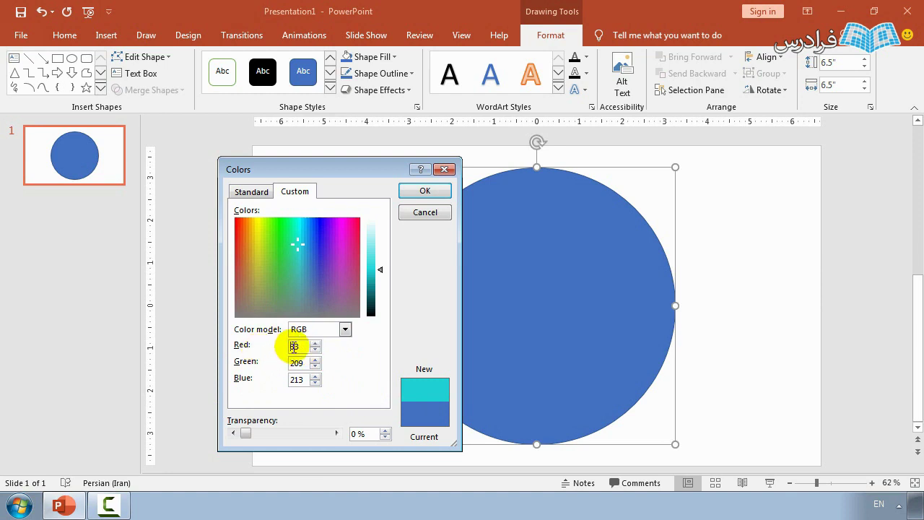
Give the large circle a custom fill of Red 20, Green 226, Blue 192
double_click(294, 346)
text(20)
click(297, 362)
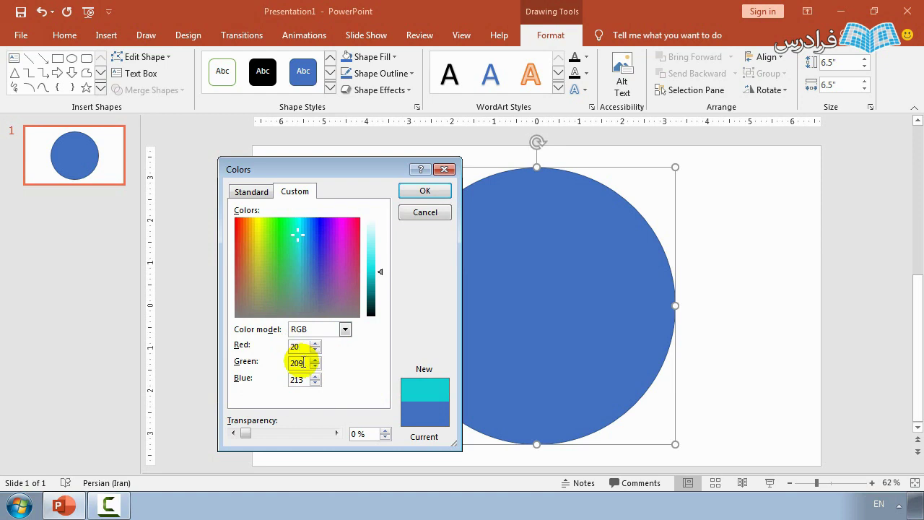
double_click(297, 363)
text(226)
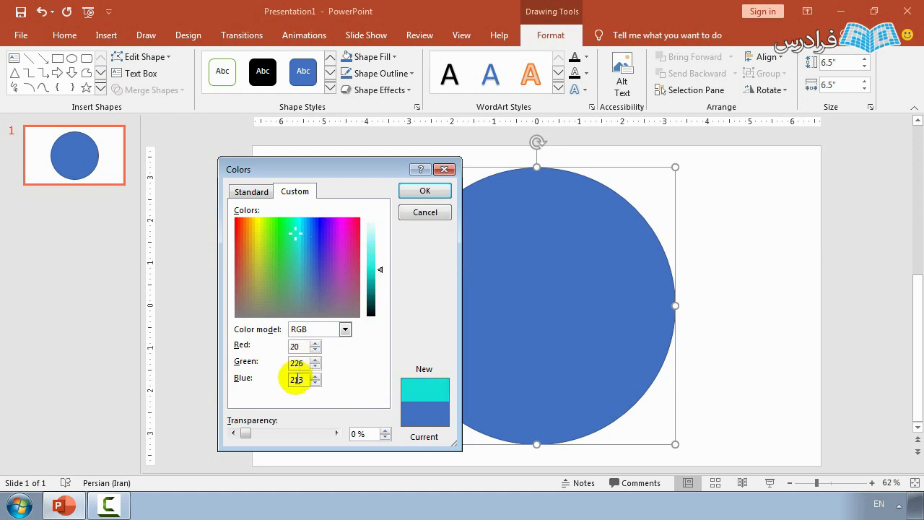
double_click(297, 380)
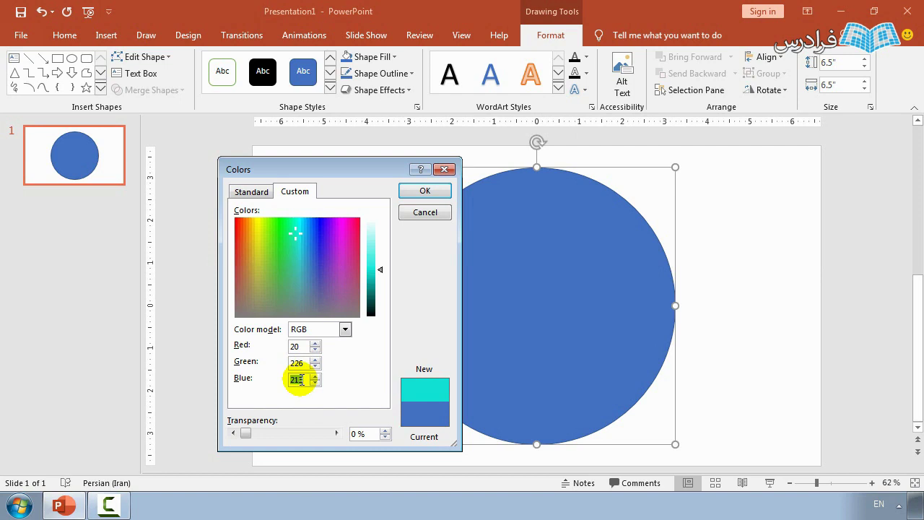
text(192)
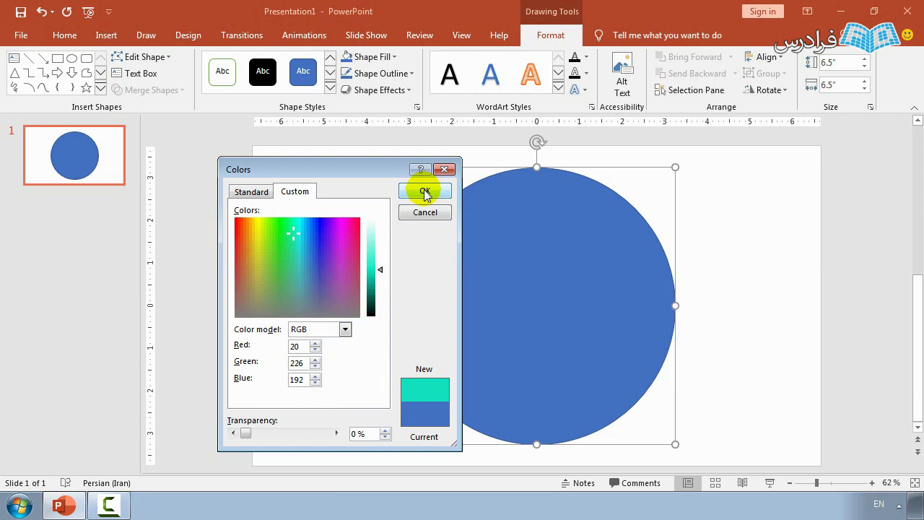
click(425, 192)
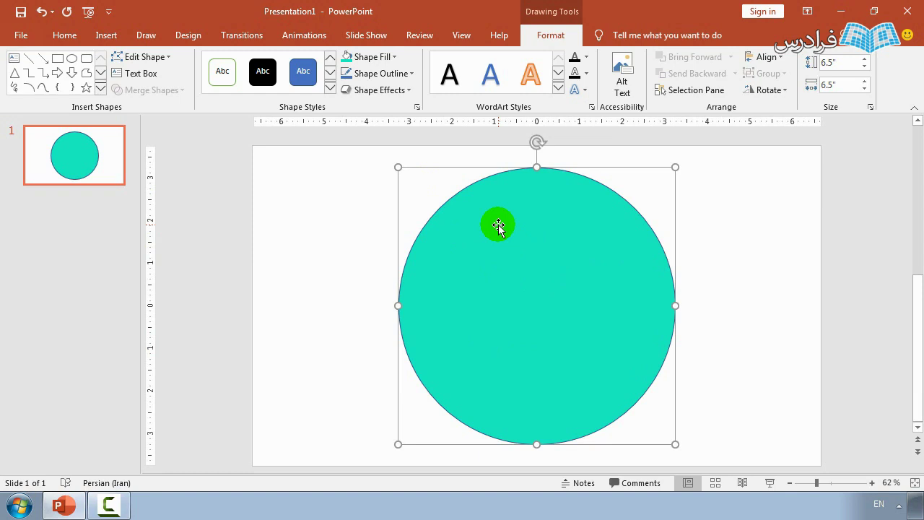
Remove the teal circle's outline and move it slightly to the right
click(381, 74)
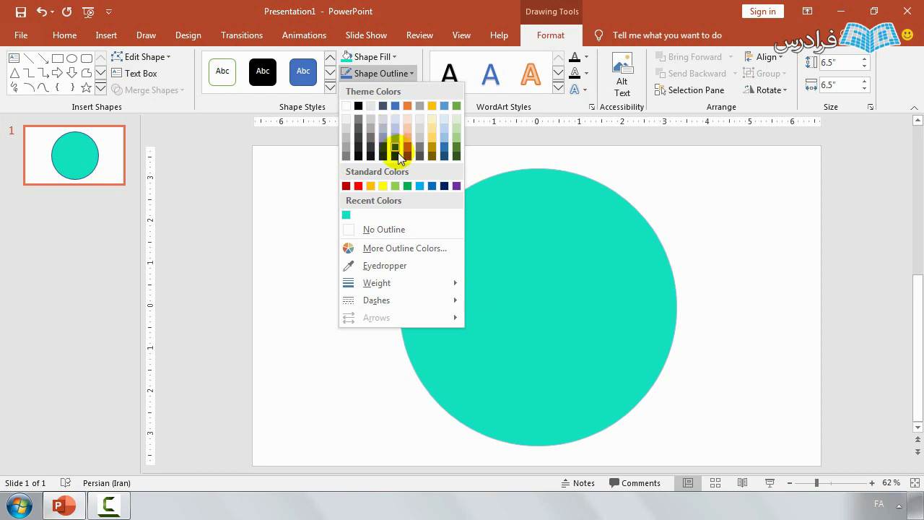
click(396, 229)
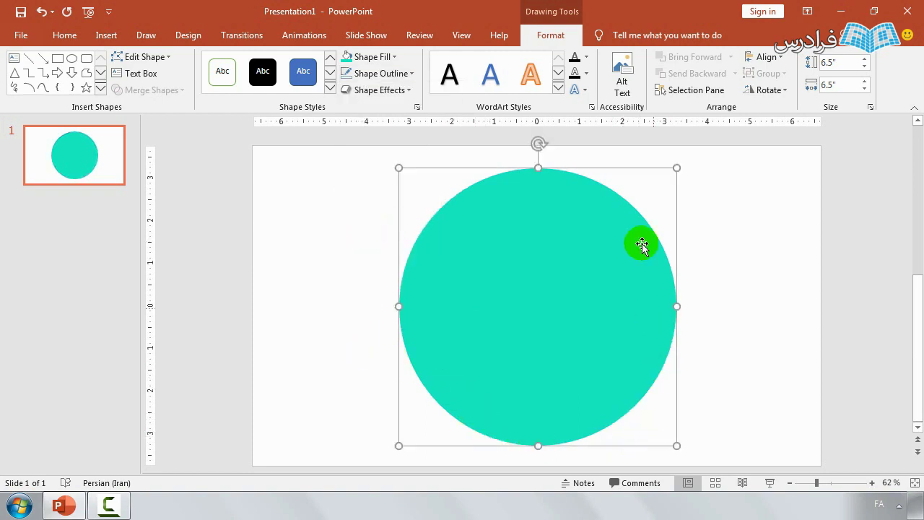
click(413, 277)
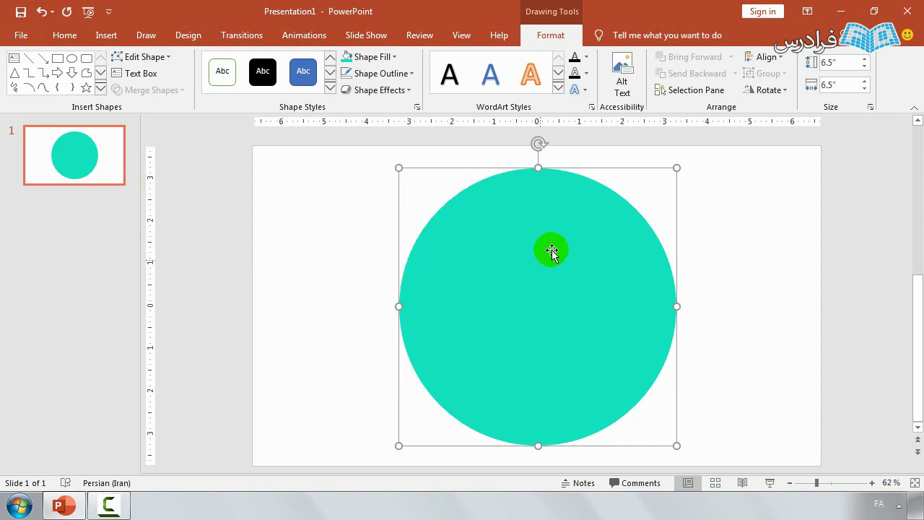
drag(509, 254, 541, 257)
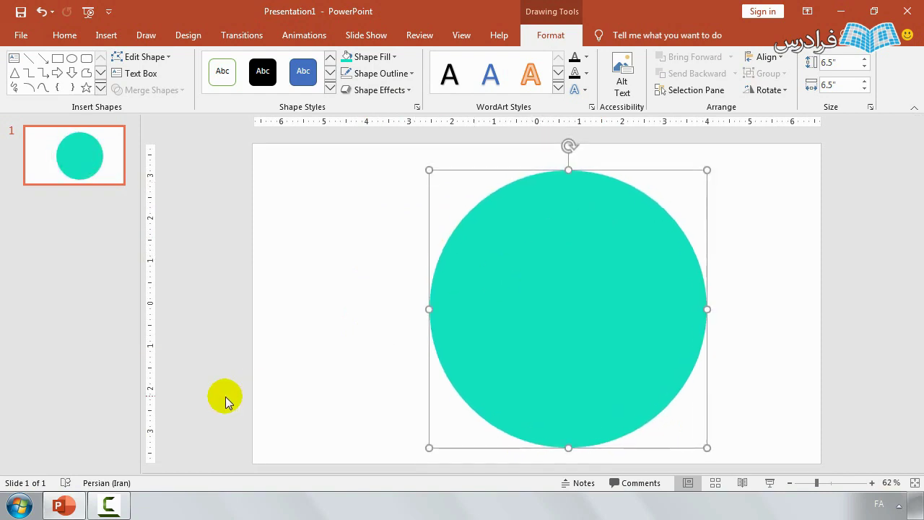
click(460, 309)
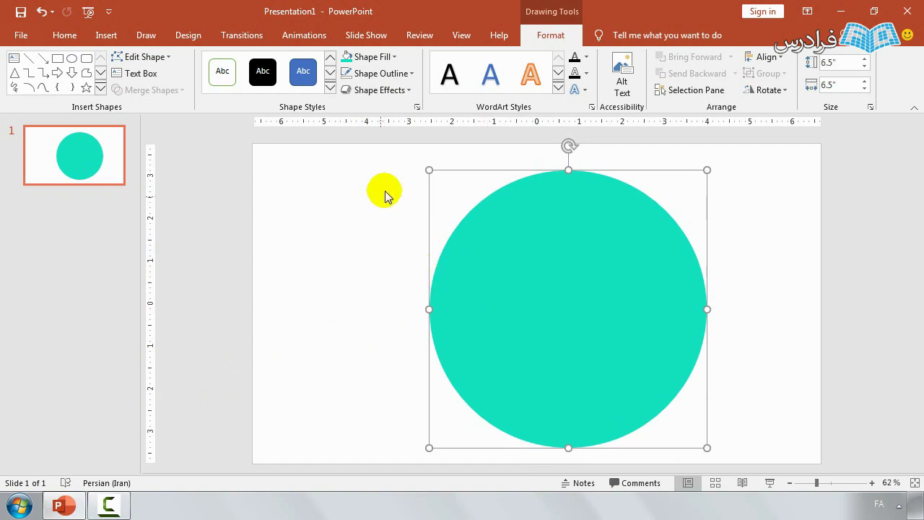
click(518, 360)
click(445, 308)
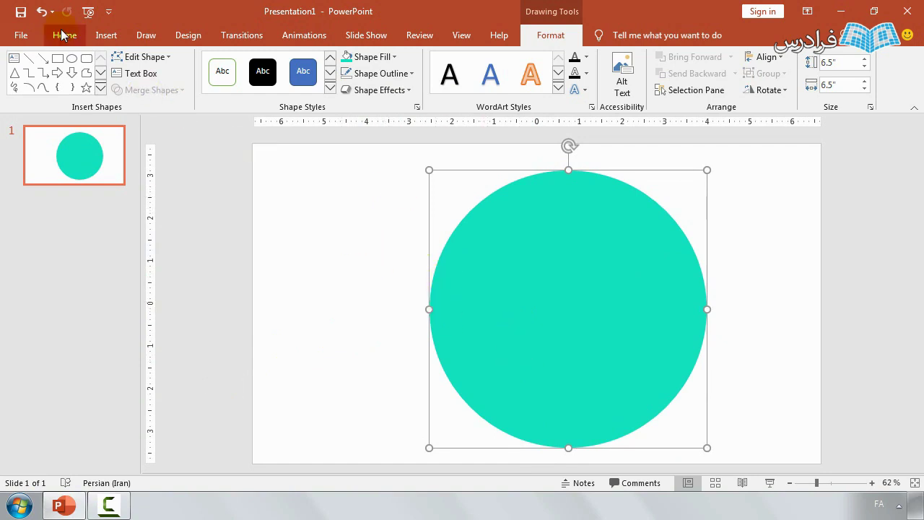
click(106, 35)
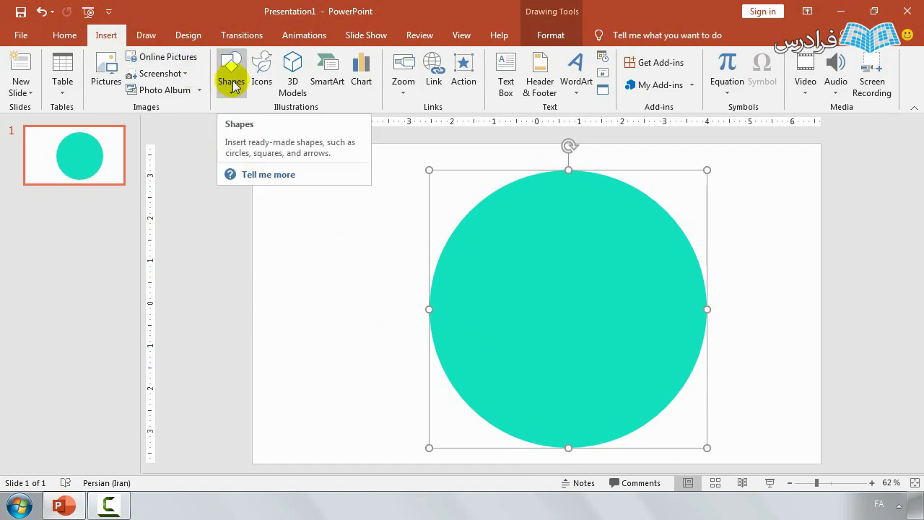
Draw a tall rectangle from above the circle down past its bottom, covering its left half
click(231, 80)
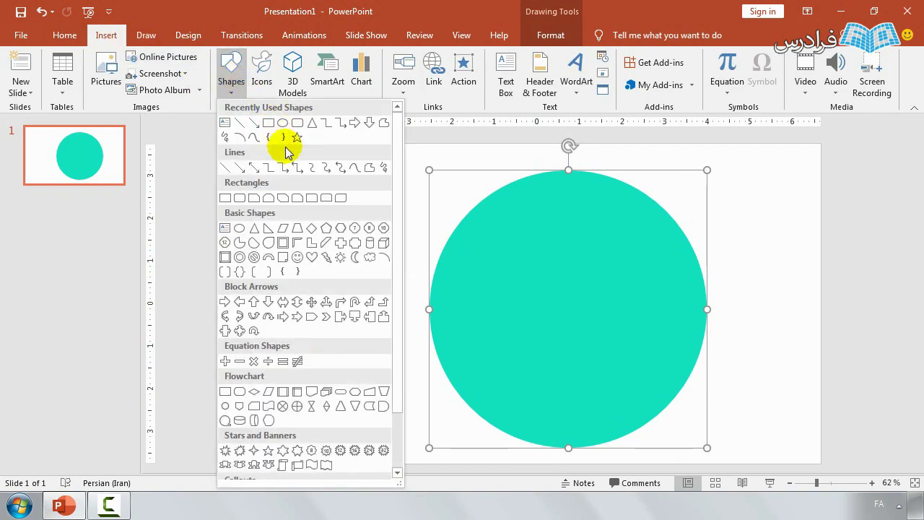
click(268, 123)
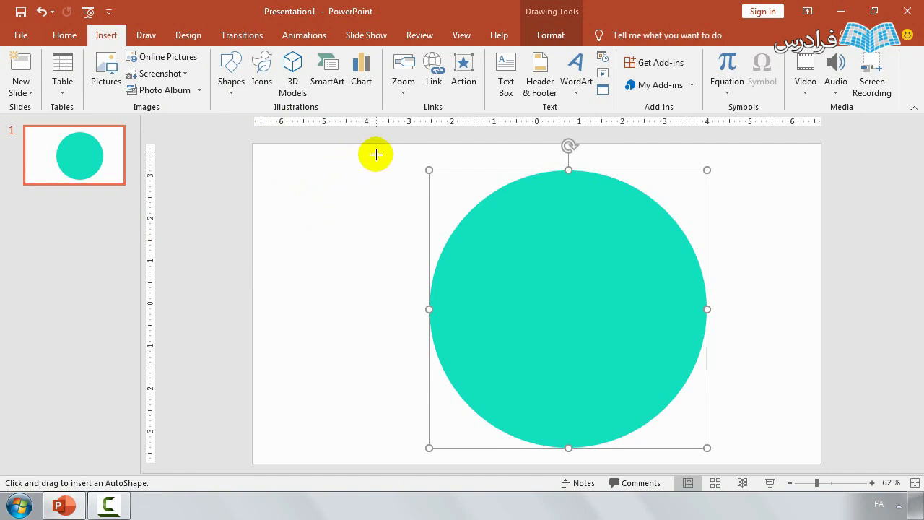
drag(378, 152, 506, 434)
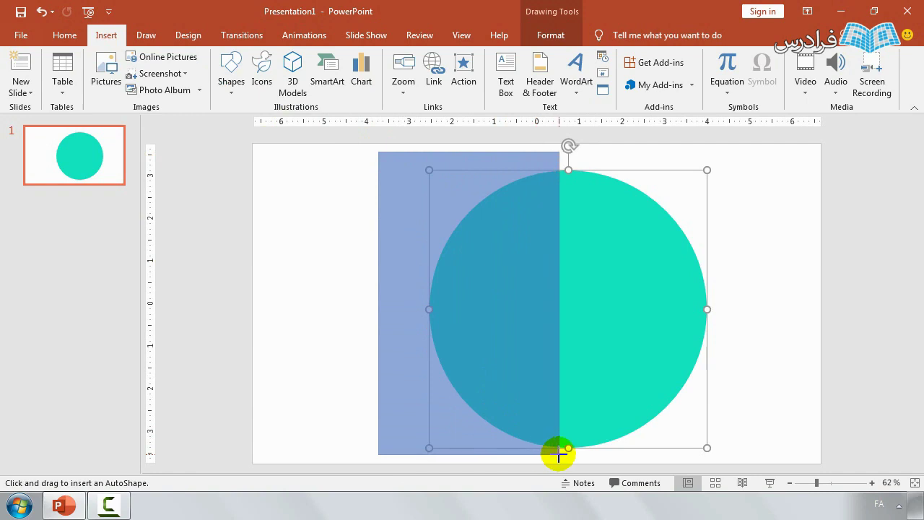
drag(506, 434, 568, 456)
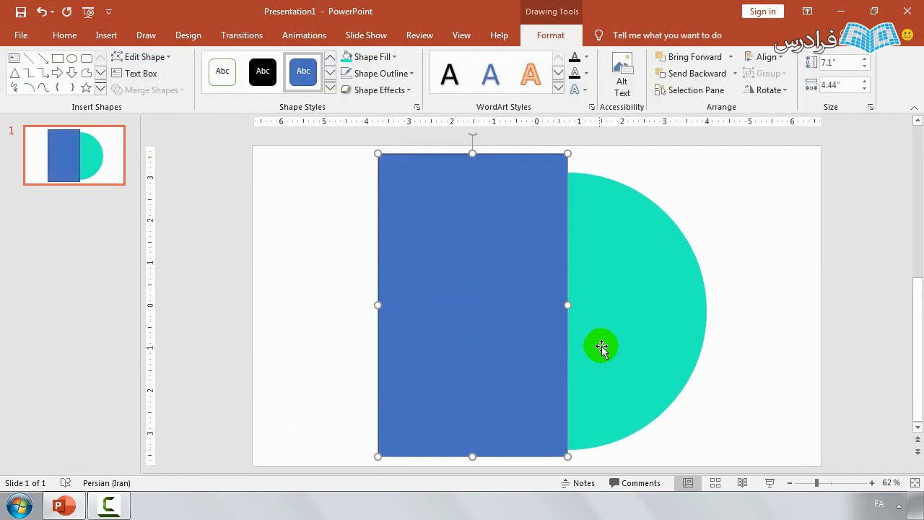
mouse_move(501, 269)
mouse_down()
mouse_move(493, 264)
mouse_move(505, 265)
mouse_up()
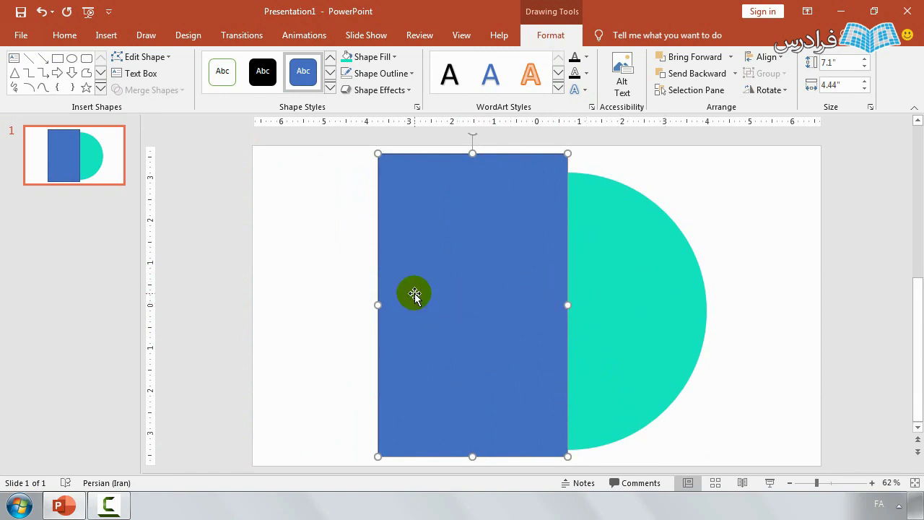
Fill the rectangle solid red with no outline and nudge it slightly down
click(376, 56)
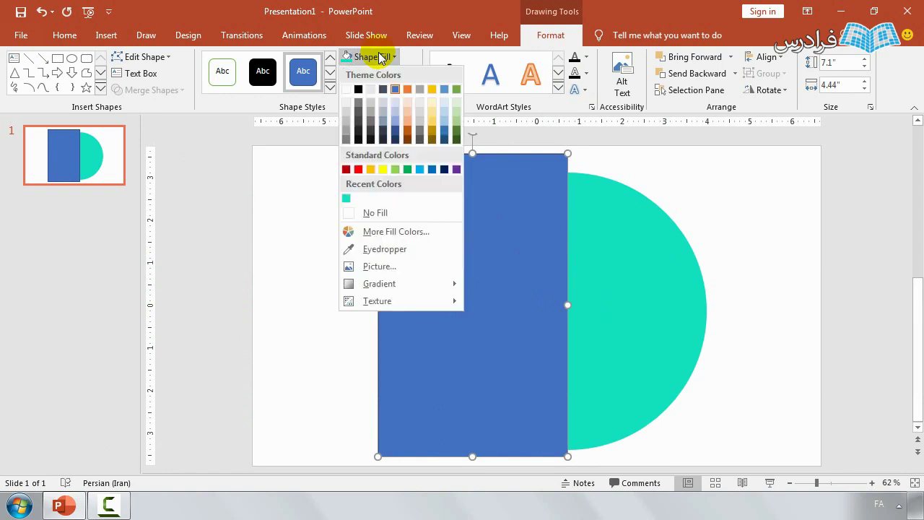
click(358, 169)
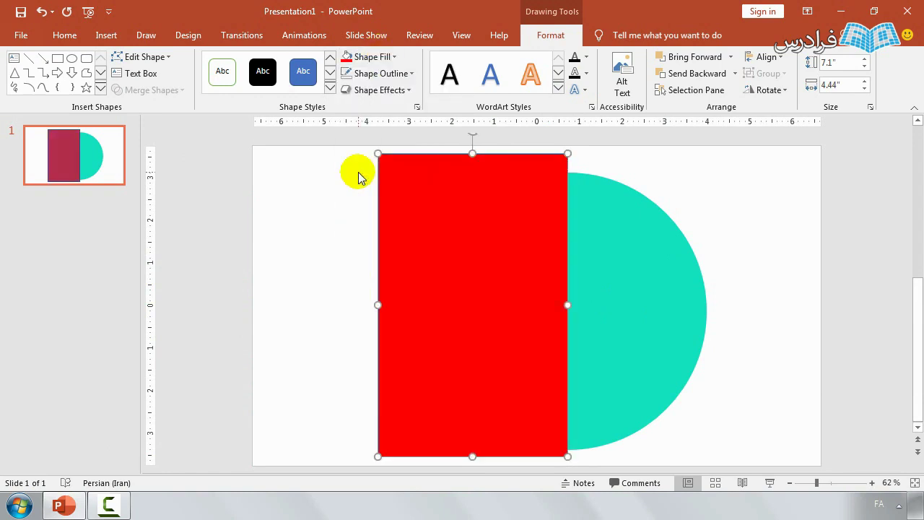
click(376, 78)
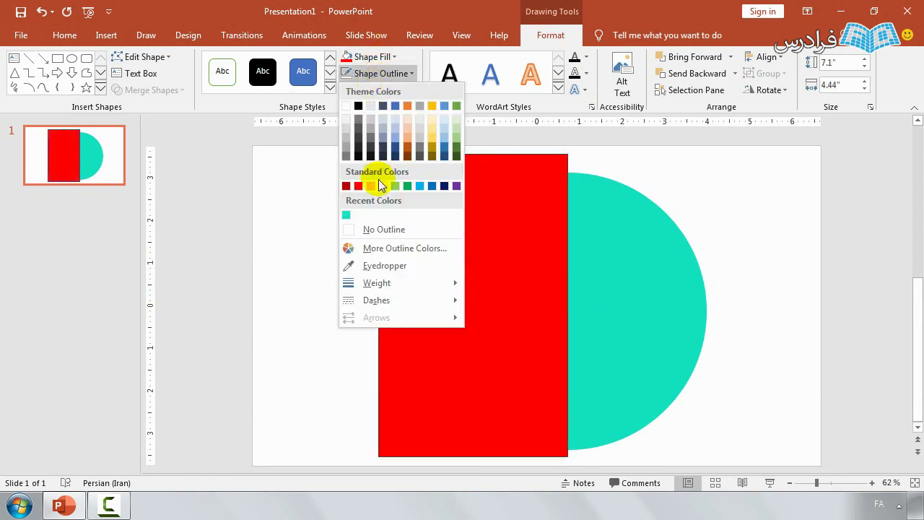
click(376, 231)
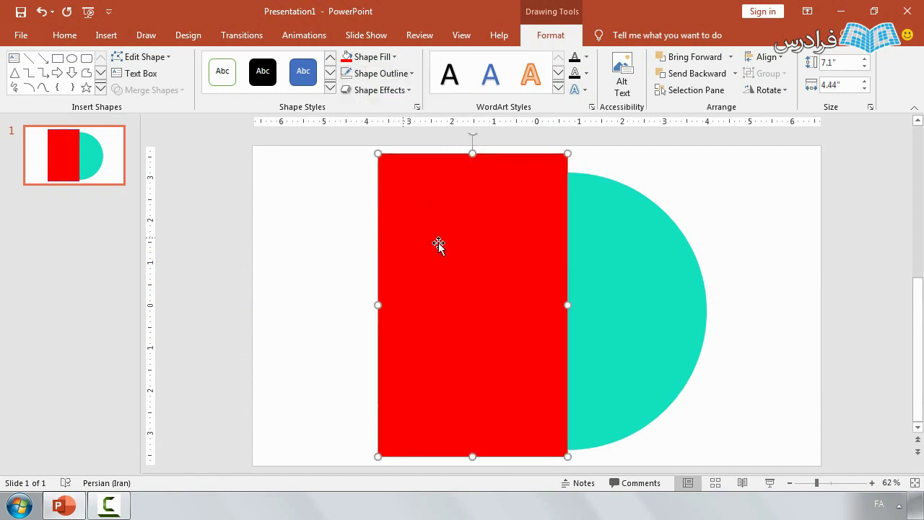
click(720, 230)
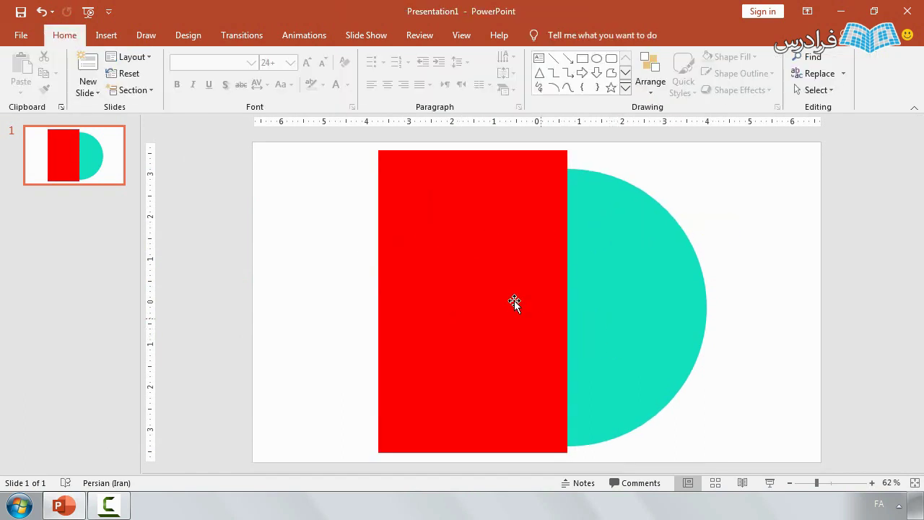
drag(498, 286, 499, 286)
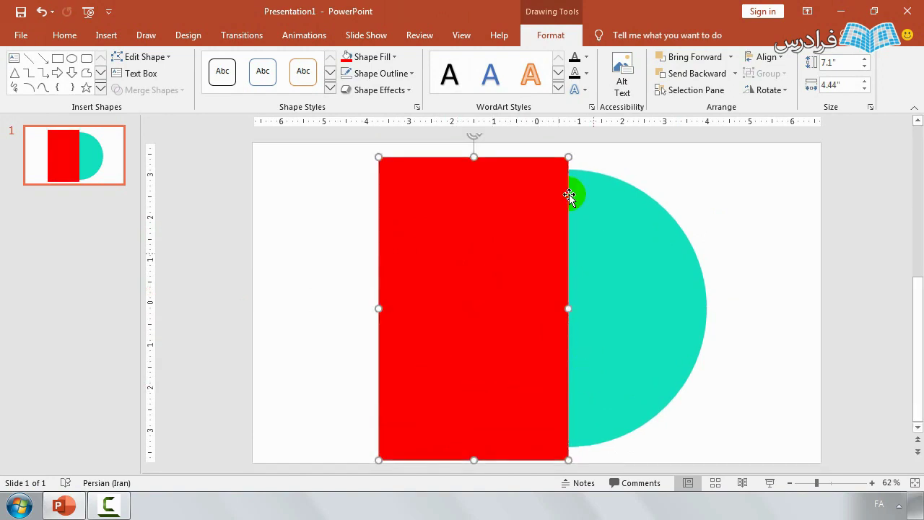
click(740, 168)
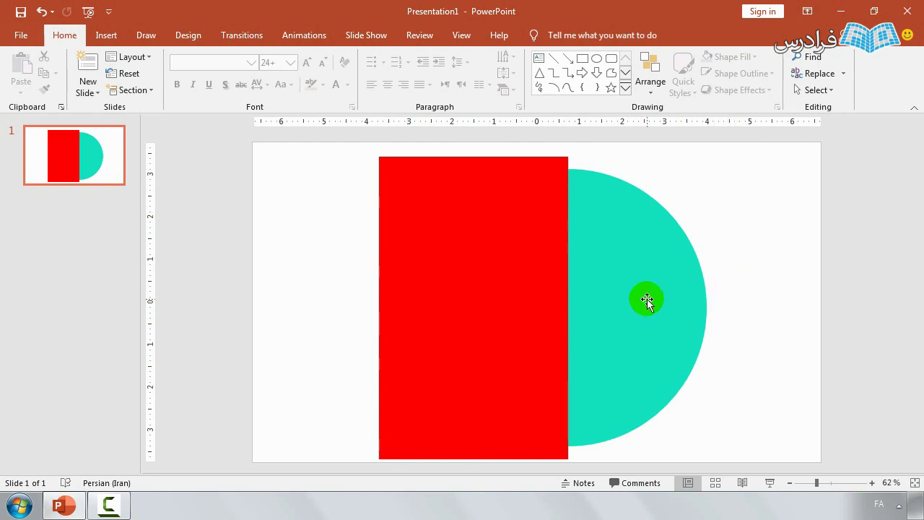
click(646, 299)
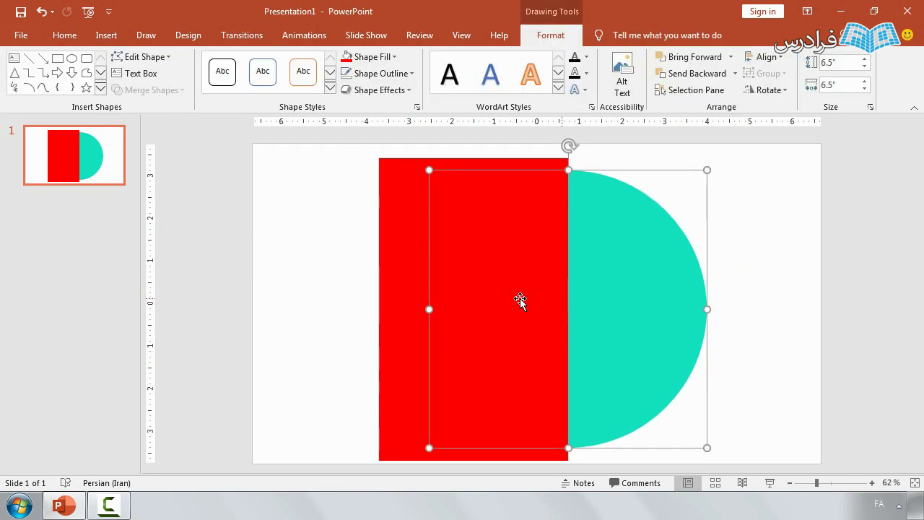
shift+click(399, 295)
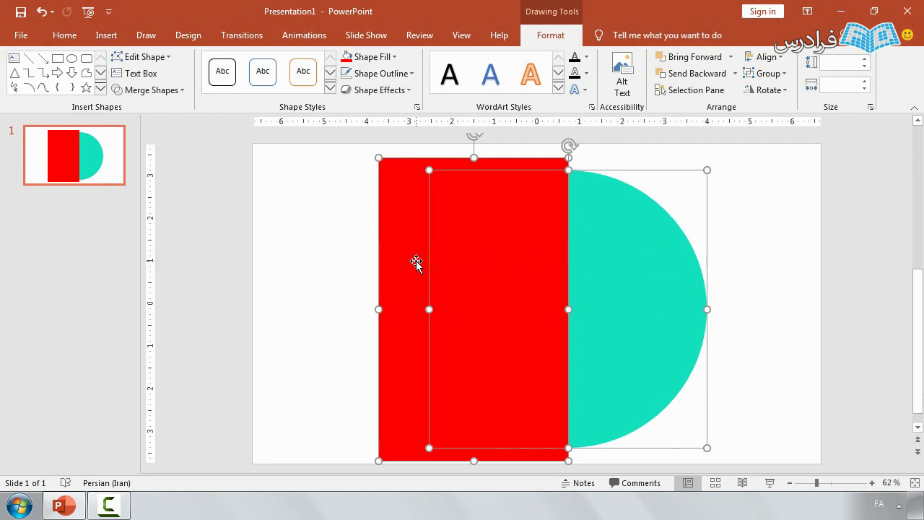
click(147, 98)
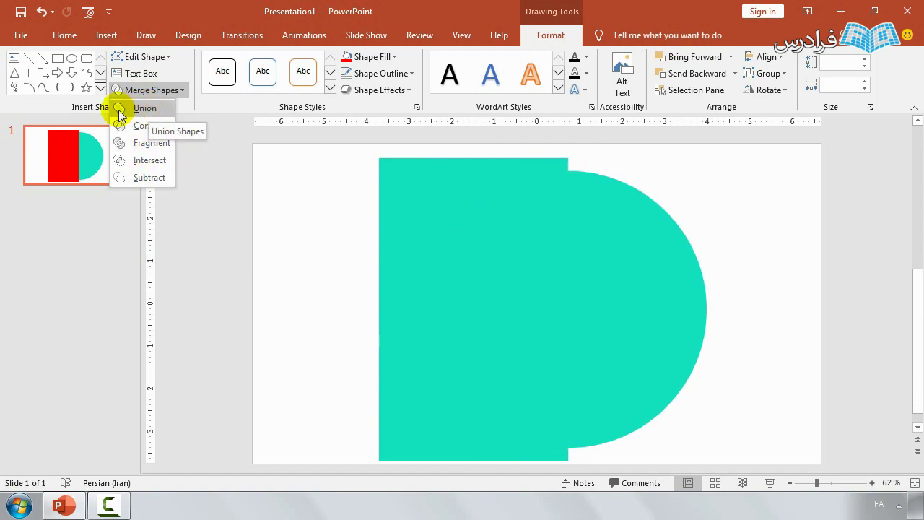
click(143, 112)
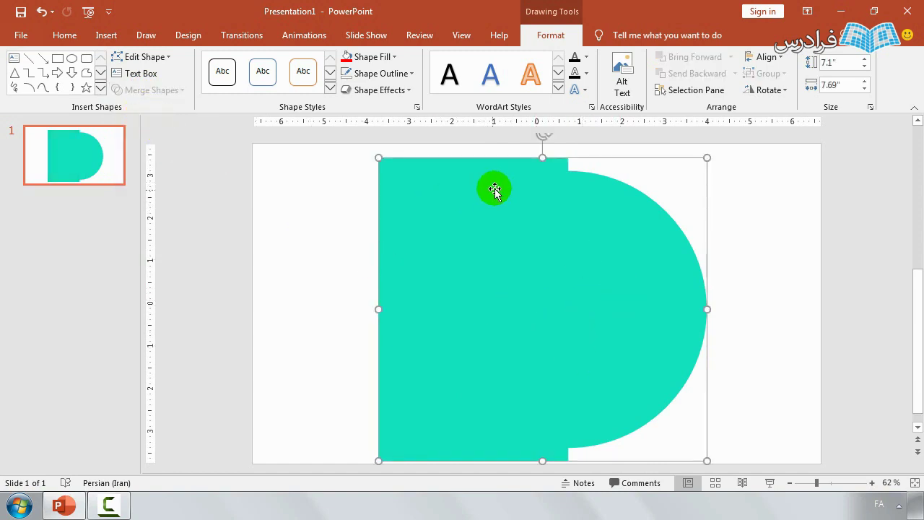
drag(518, 312, 532, 311)
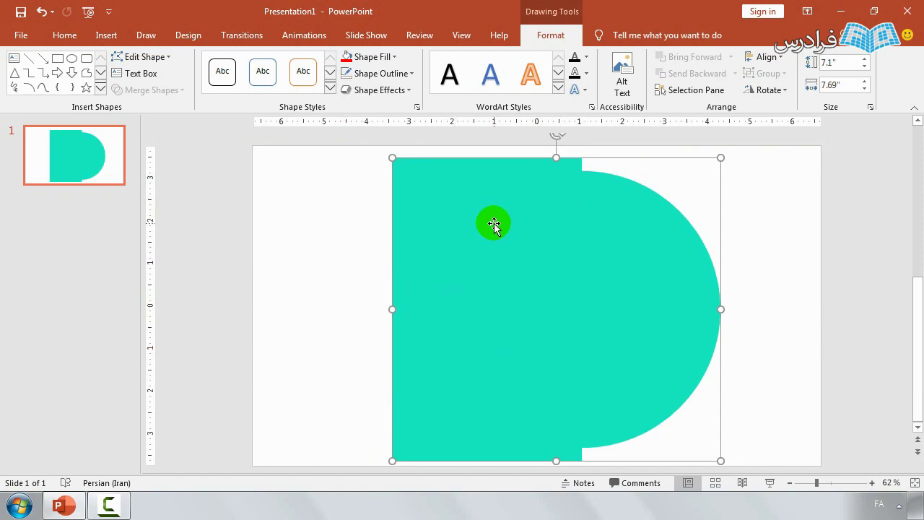
click(41, 12)
click(41, 11)
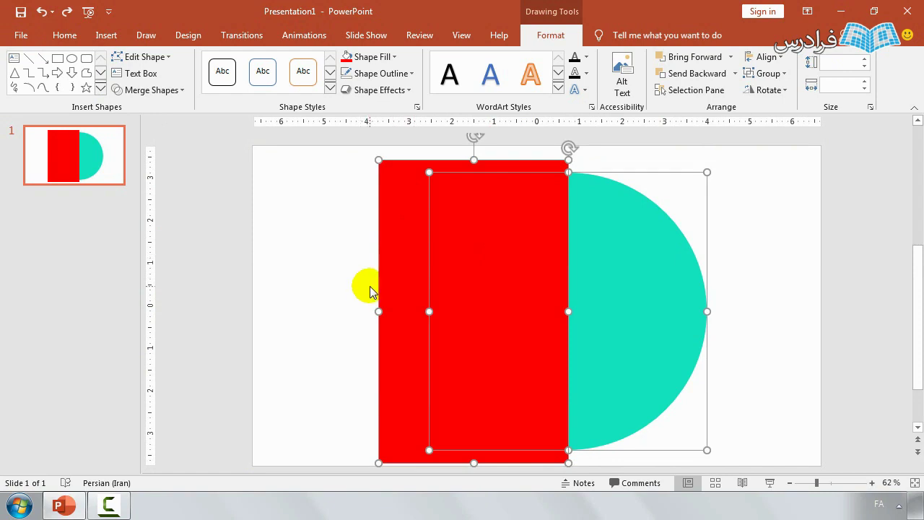
click(166, 96)
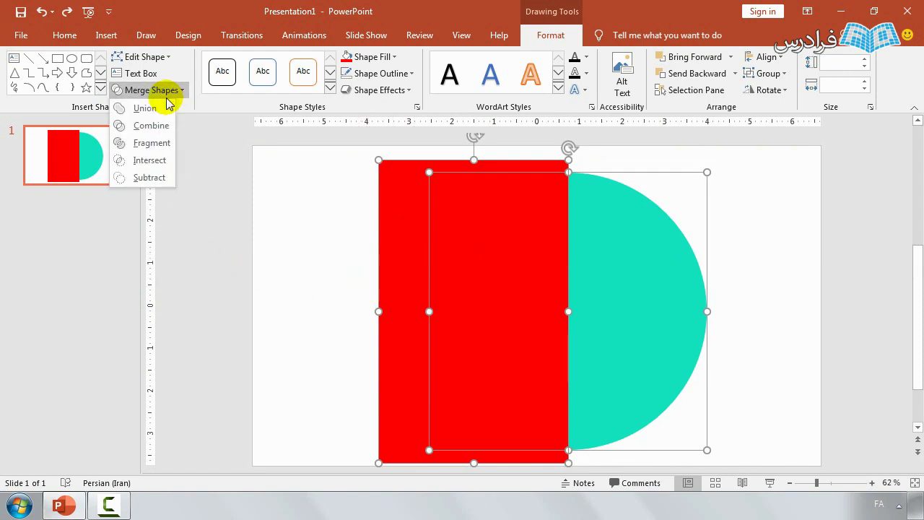
click(137, 130)
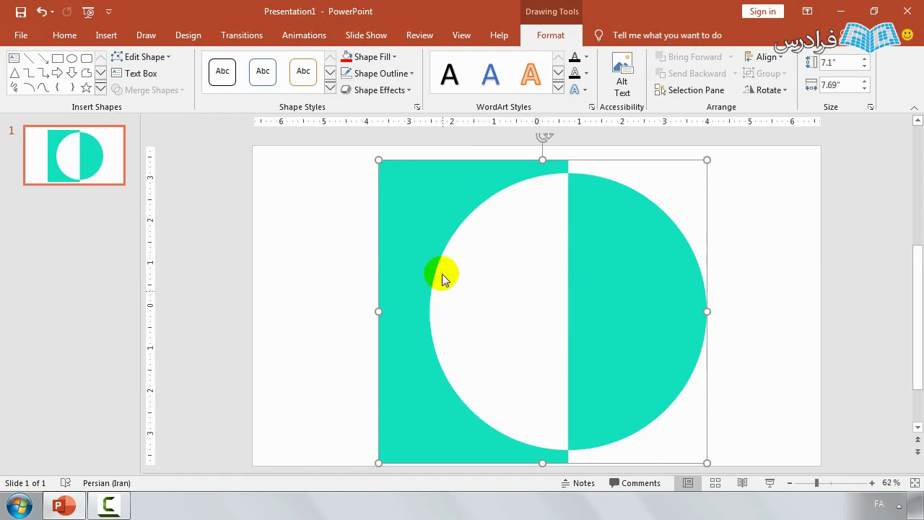
click(438, 176)
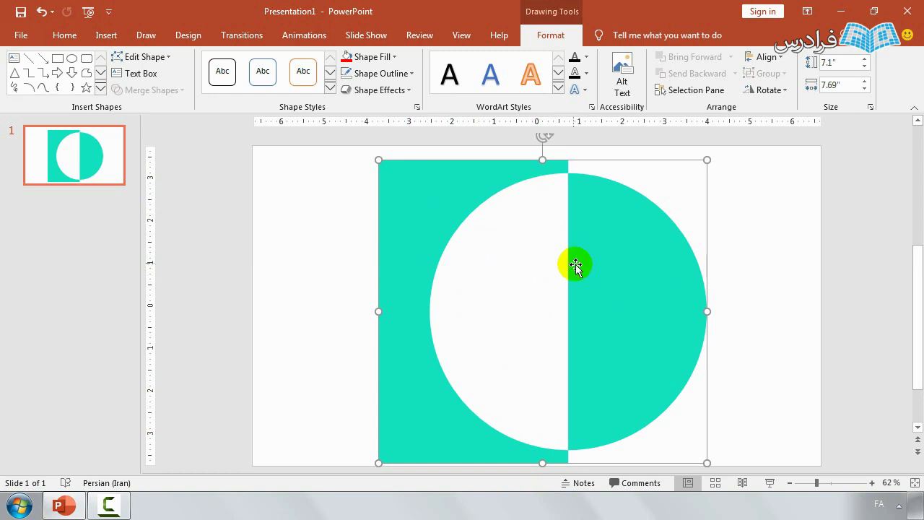
drag(444, 206, 436, 201)
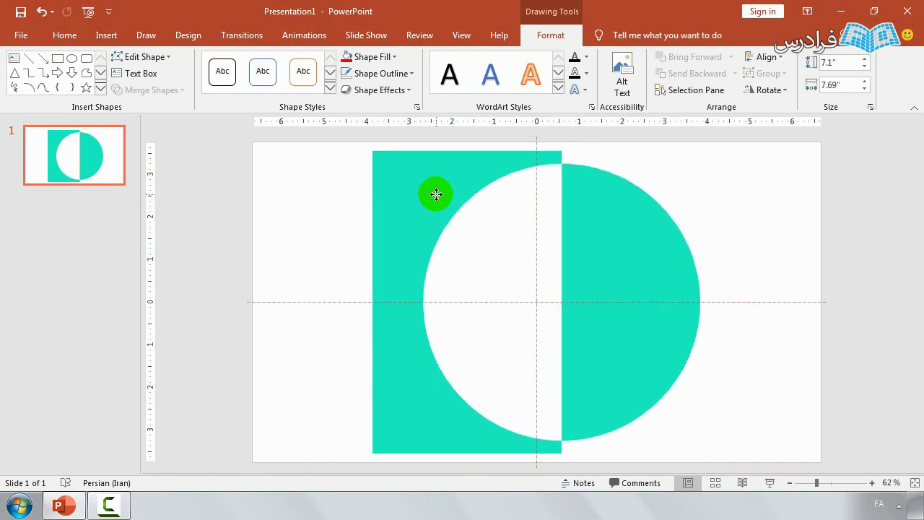
click(41, 11)
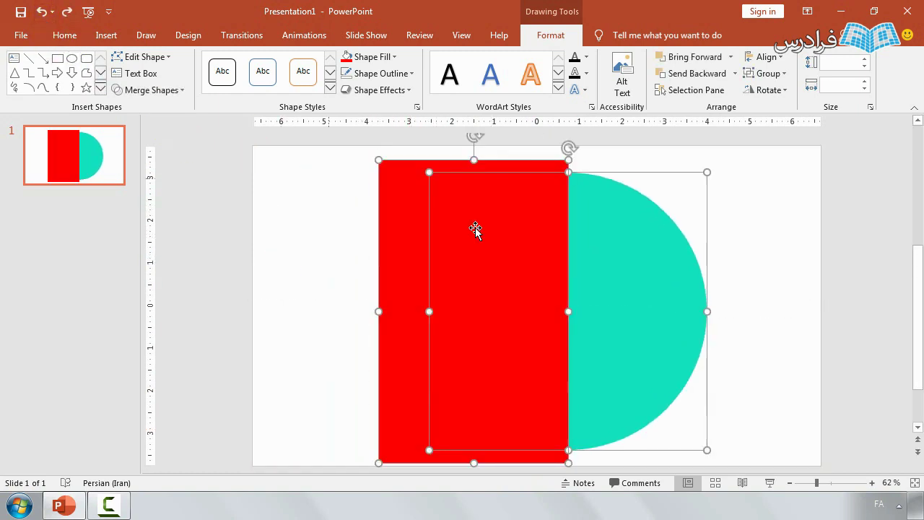
click(168, 94)
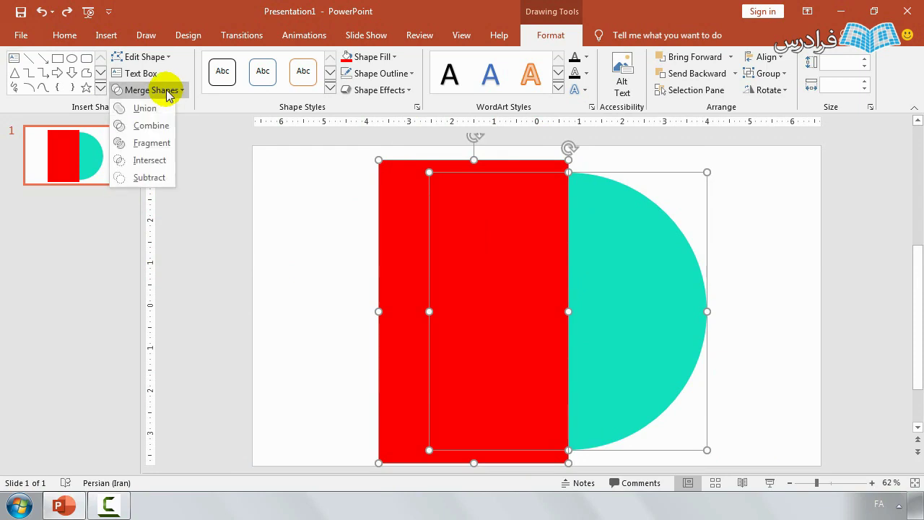
click(148, 146)
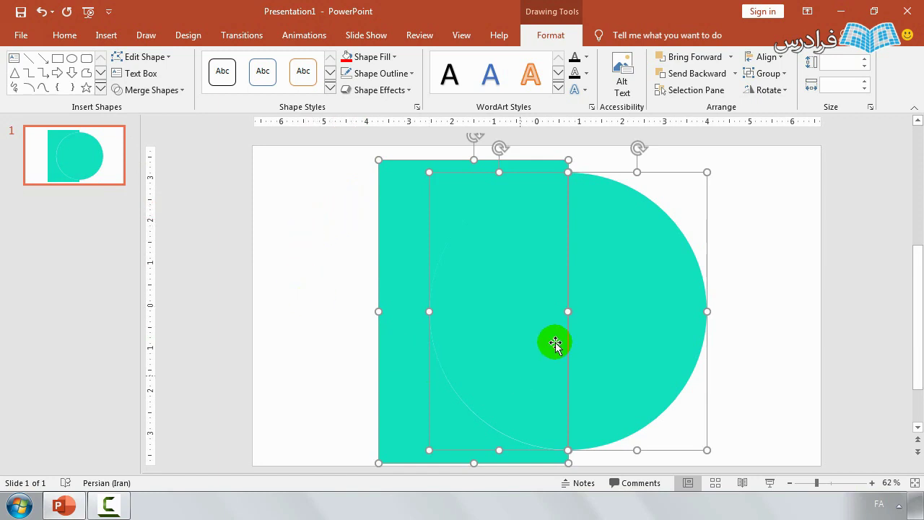
drag(553, 342, 429, 314)
click(517, 340)
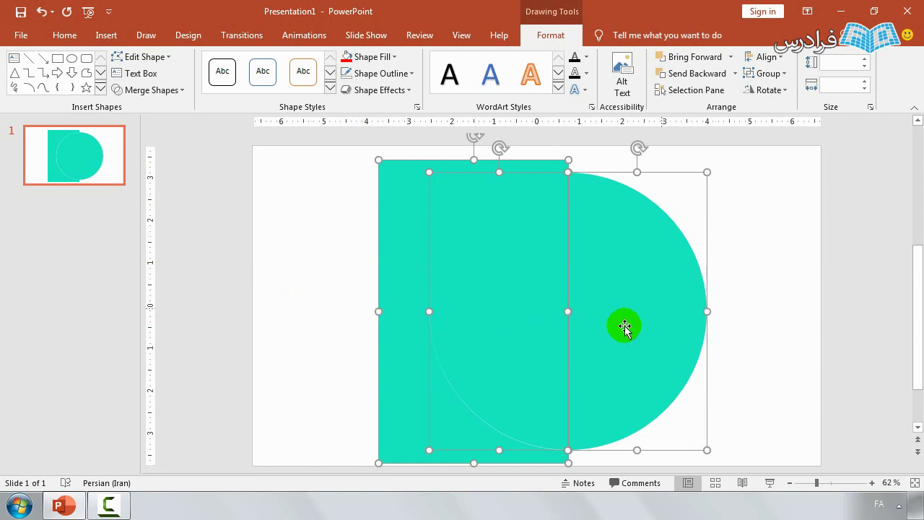
click(307, 278)
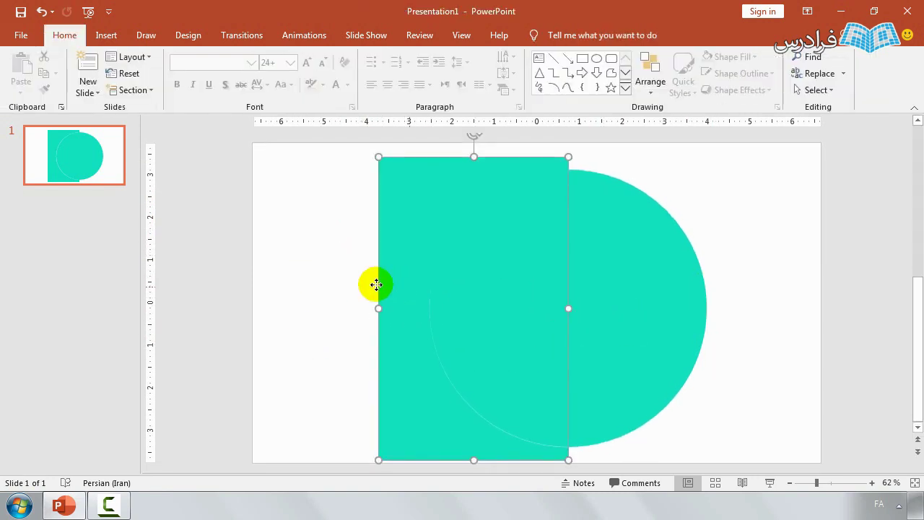
drag(408, 289, 322, 282)
drag(494, 290, 462, 297)
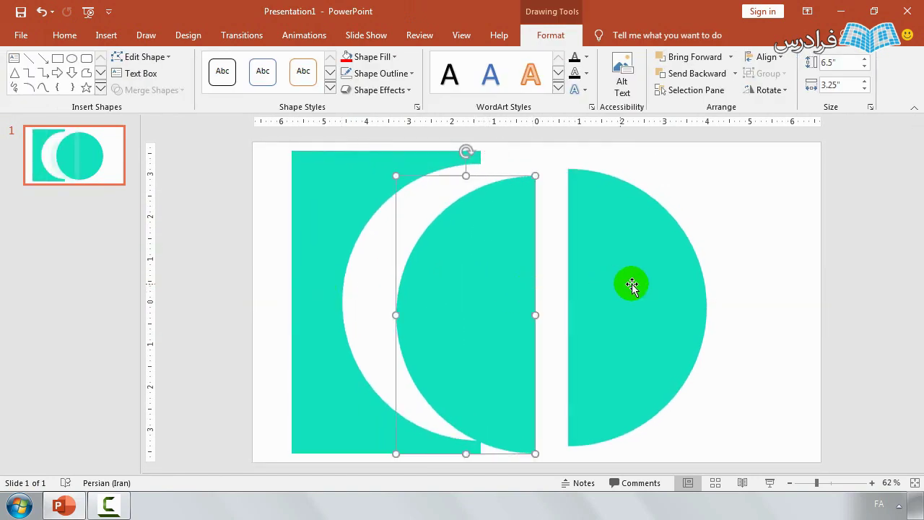
drag(631, 282, 649, 284)
drag(510, 278, 514, 274)
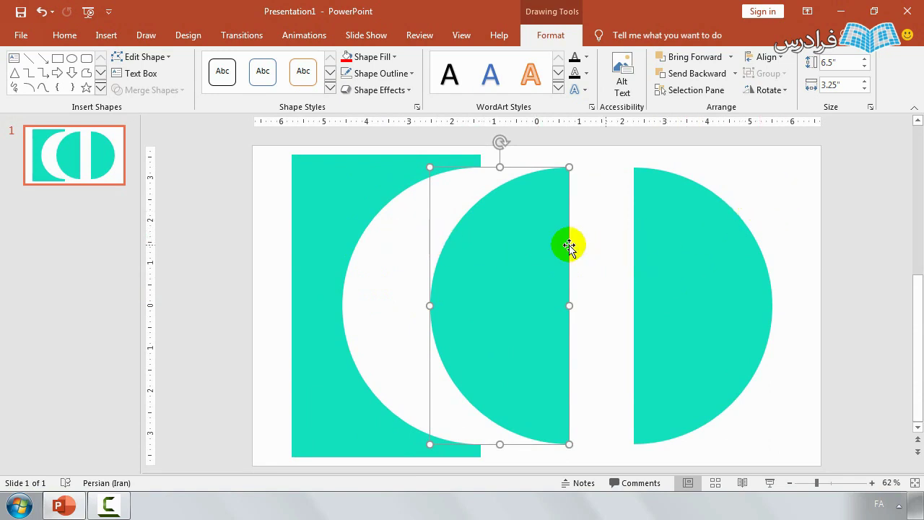
click(789, 176)
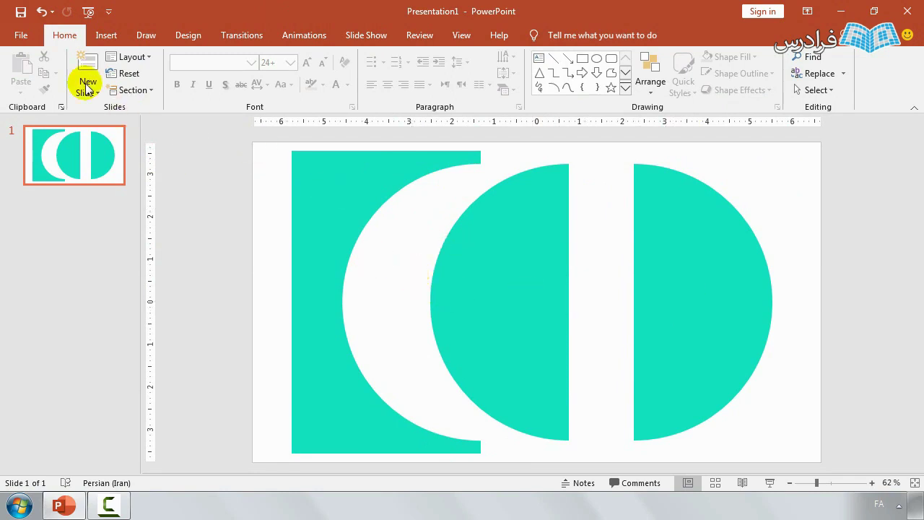
click(42, 12)
click(41, 12)
click(42, 12)
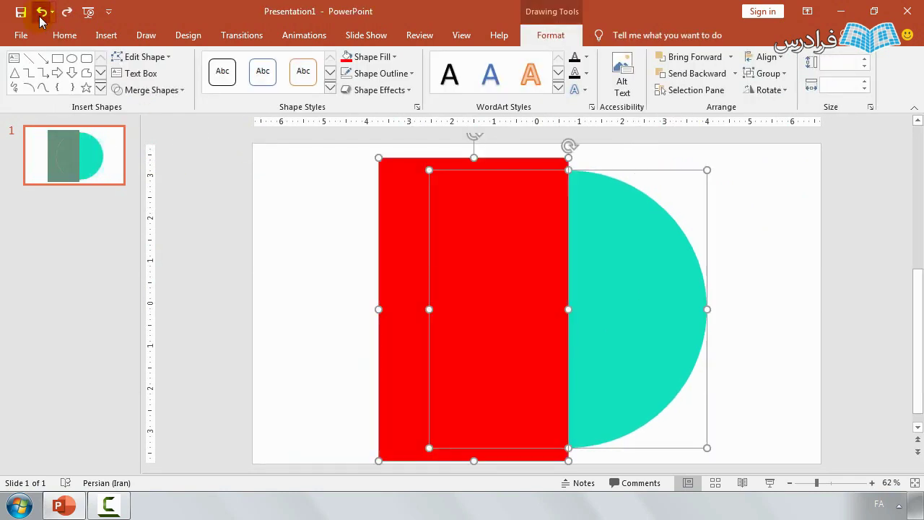
click(153, 90)
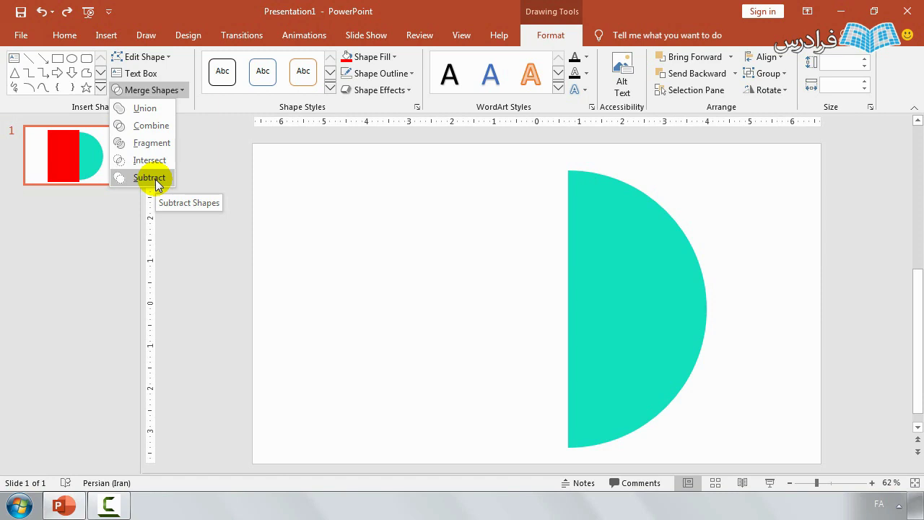
click(293, 186)
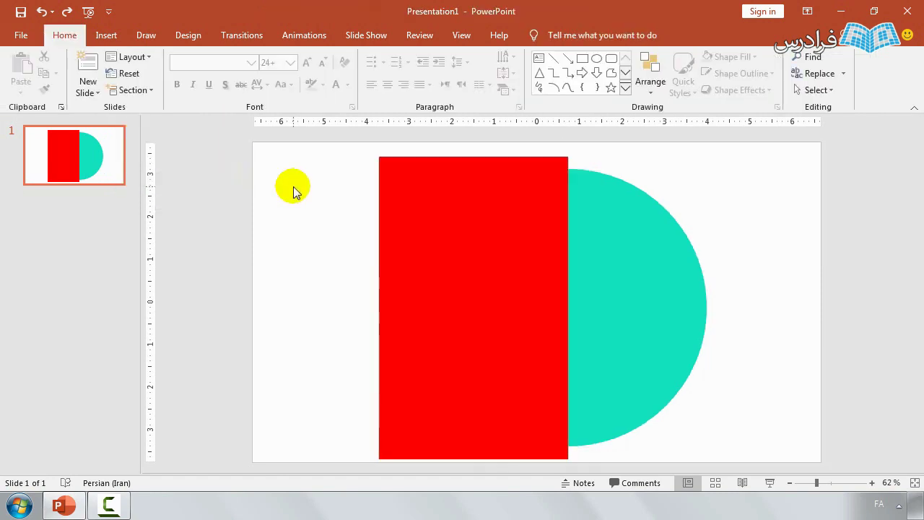
click(482, 295)
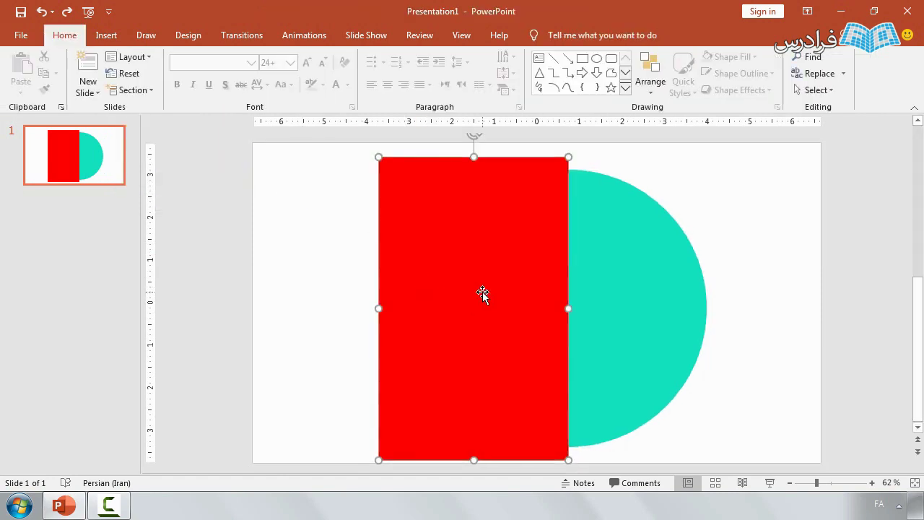
shift+click(629, 300)
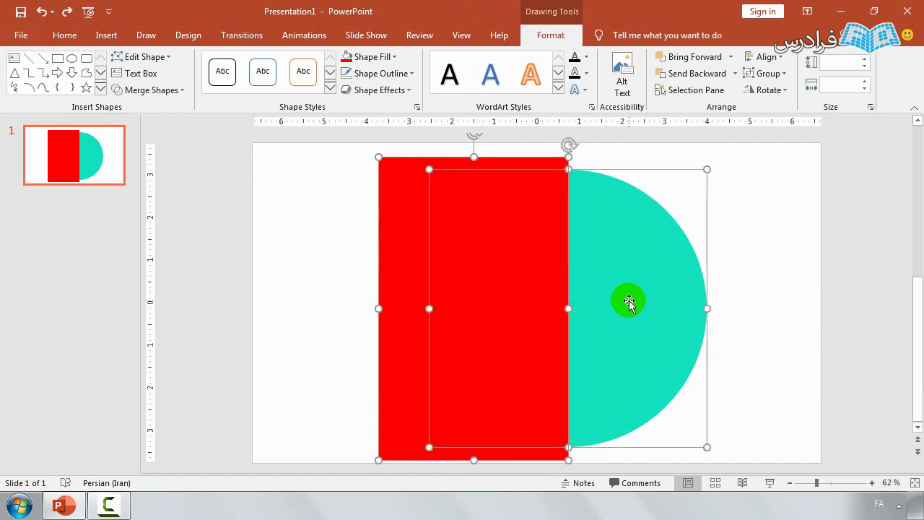
click(151, 90)
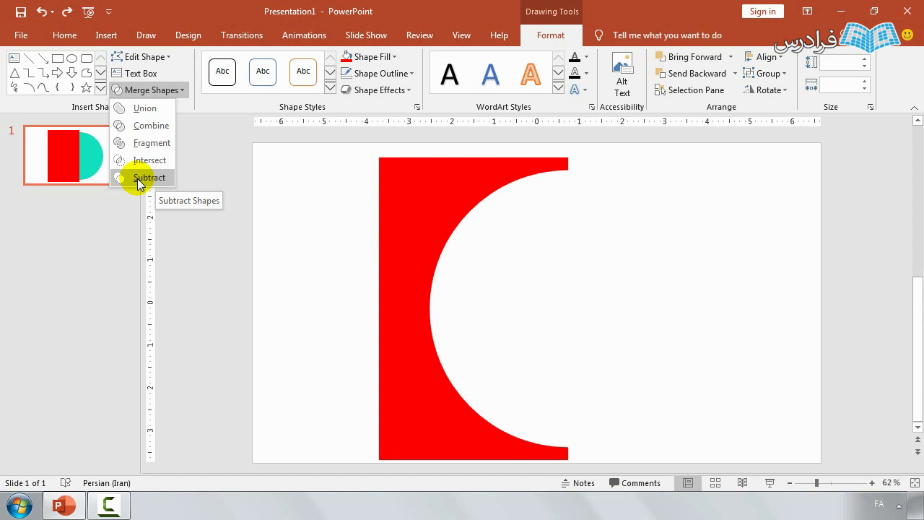
click(139, 179)
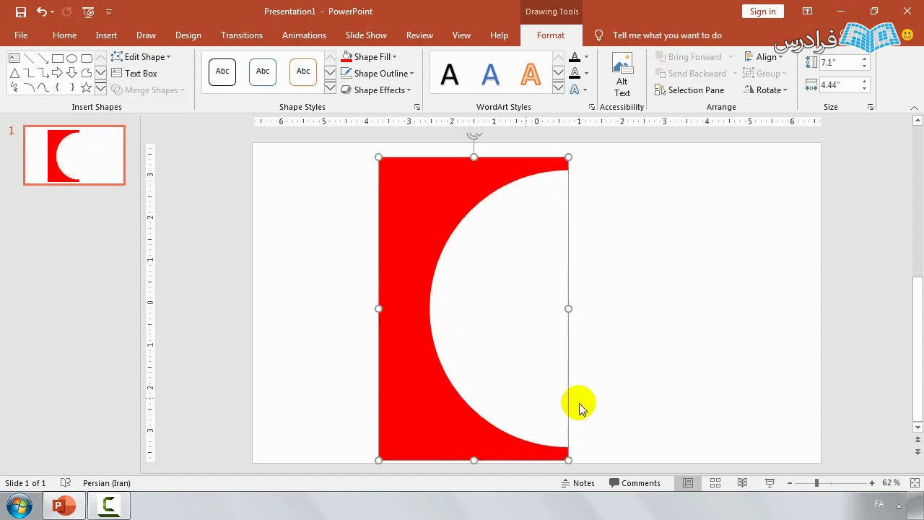
click(42, 11)
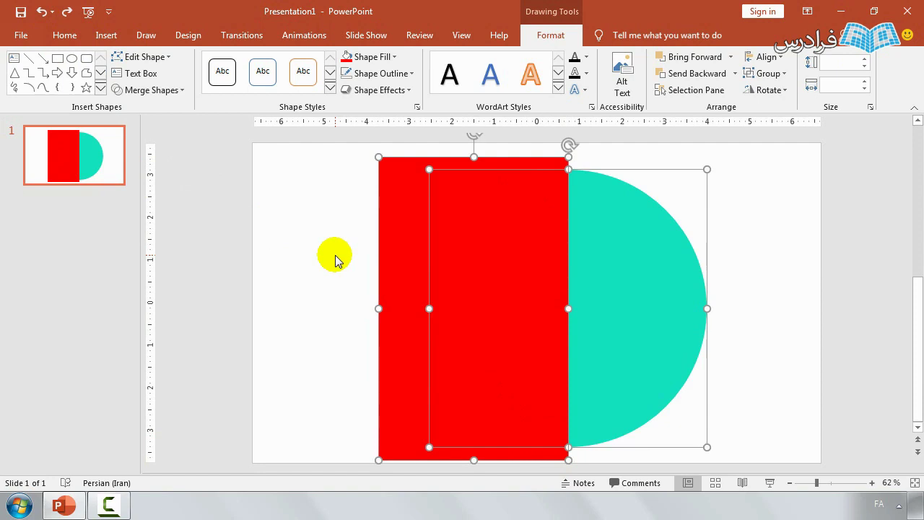
Delete the red rectangle and teal half-circle, leaving slide 1 blank
key(Delete)
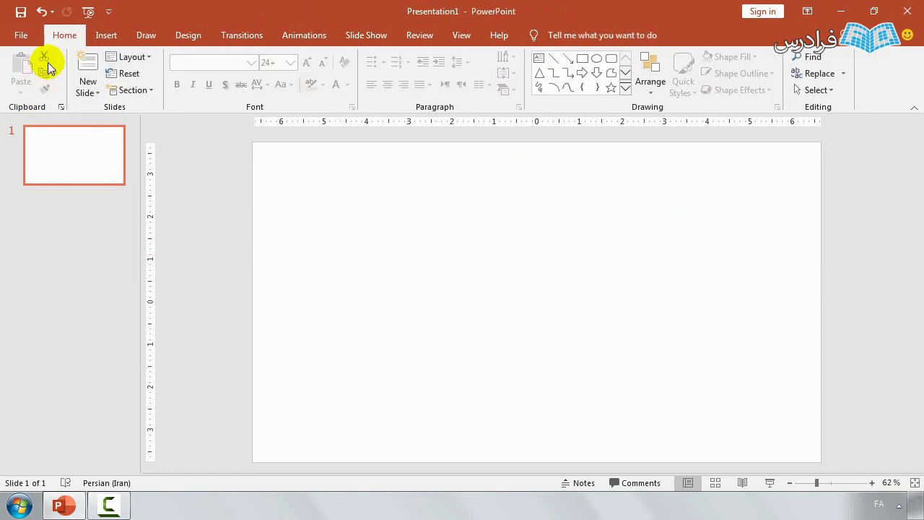
click(105, 34)
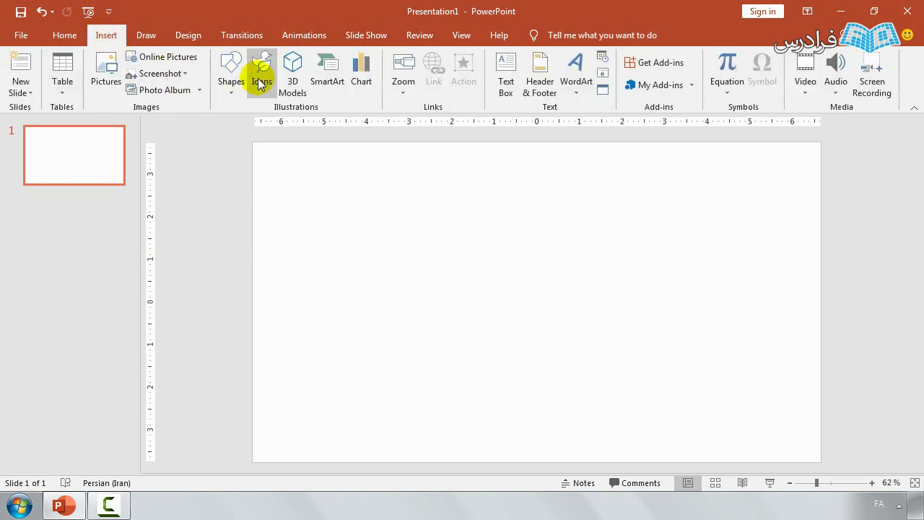
key(alt+shift)
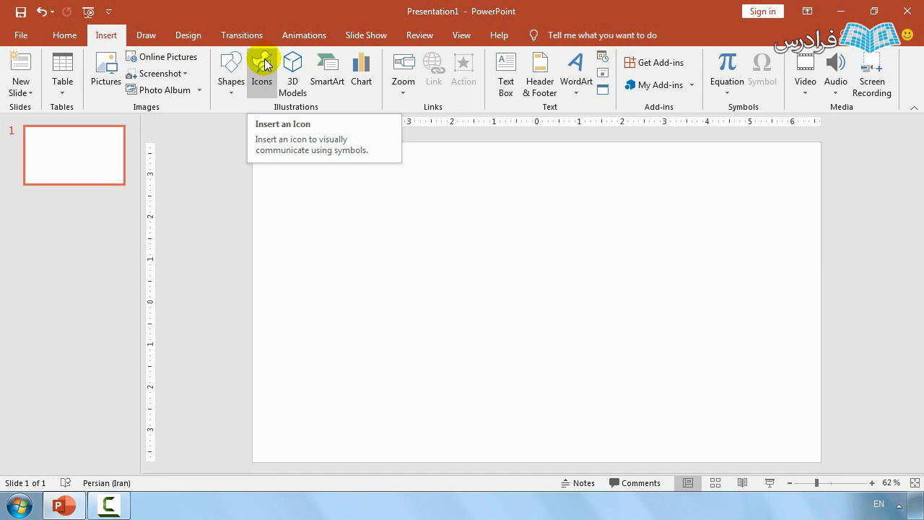
Open the icon library and browse to the Food and drinks category
click(264, 65)
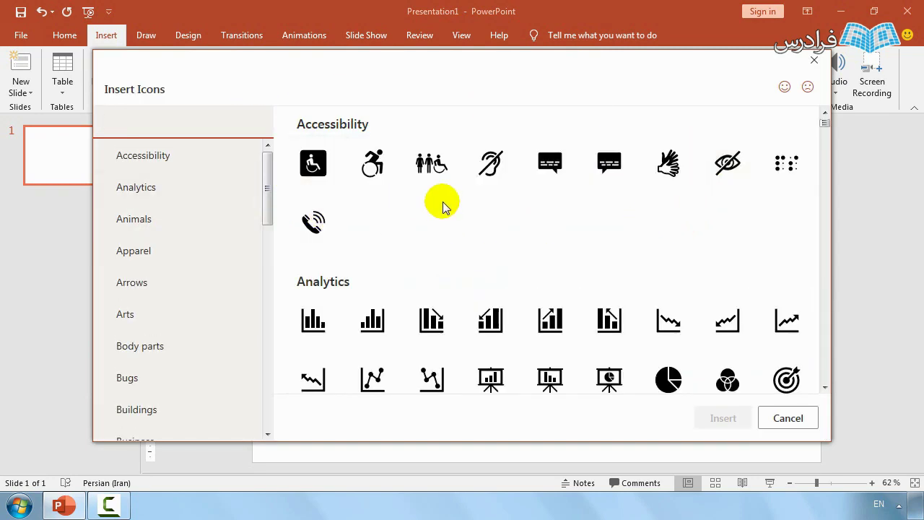
mouse_move(267, 189)
mouse_down()
mouse_move(259, 406)
mouse_move(262, 178)
mouse_up()
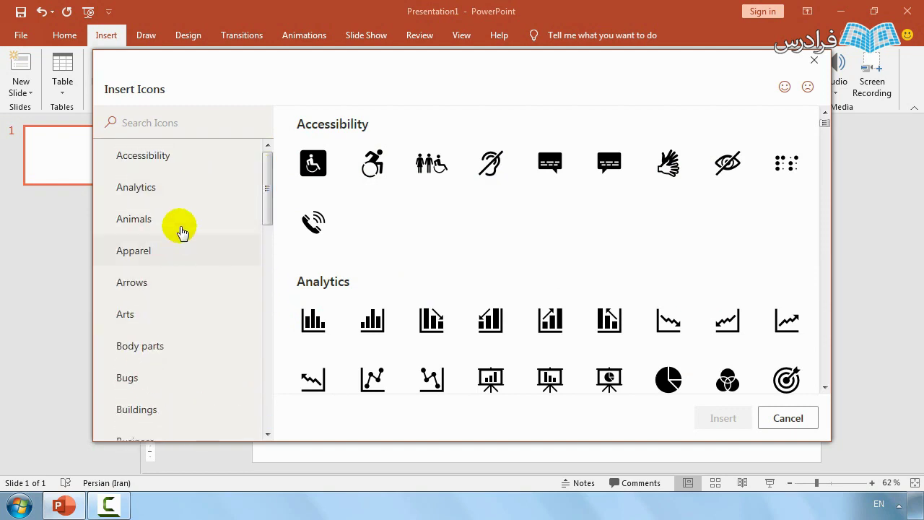
drag(267, 194, 268, 268)
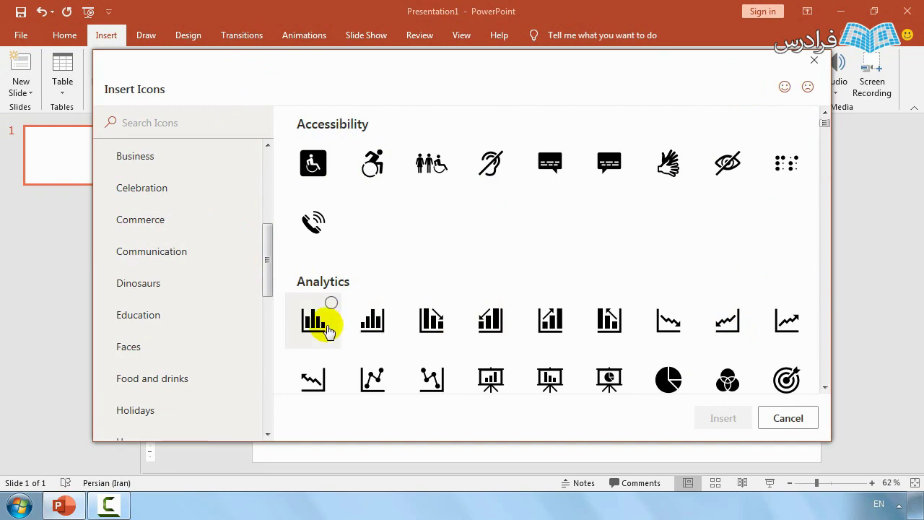
mouse_move(269, 256)
mouse_down()
mouse_move(267, 398)
mouse_move(275, 176)
mouse_up()
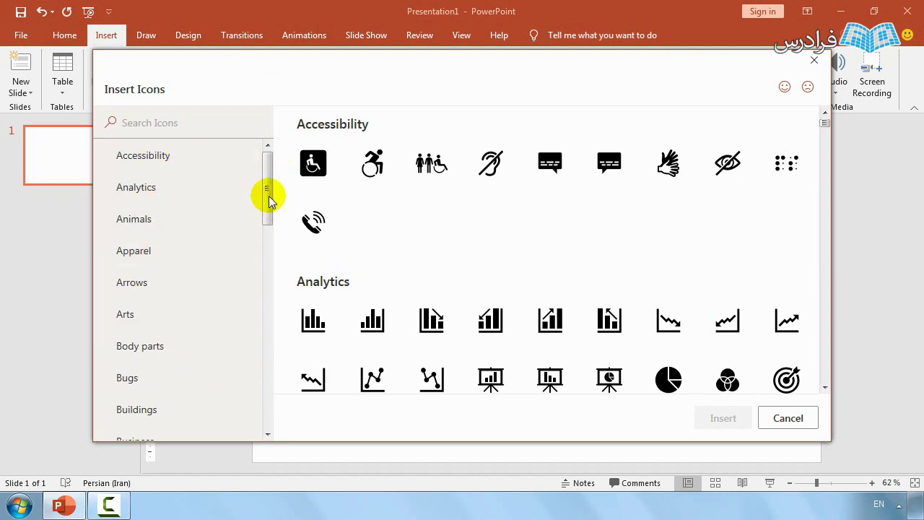
drag(267, 196, 262, 298)
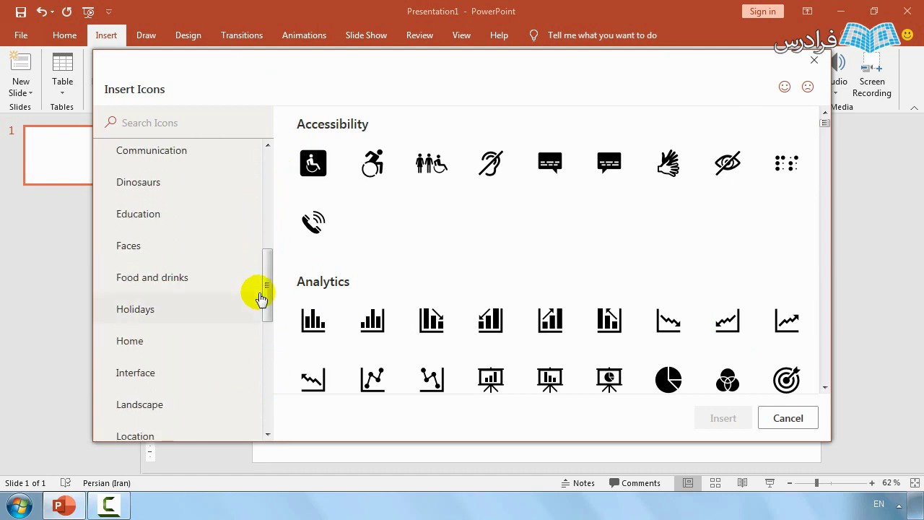
click(205, 280)
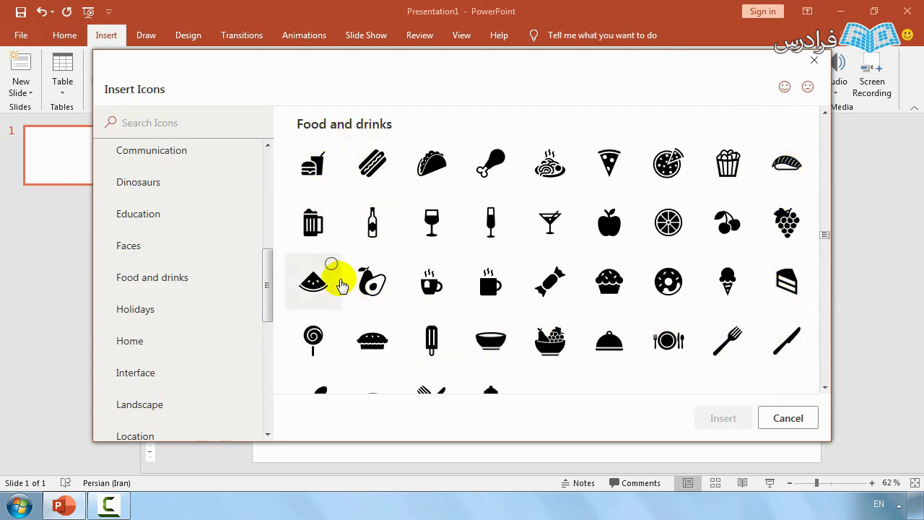
mouse_move(313, 281)
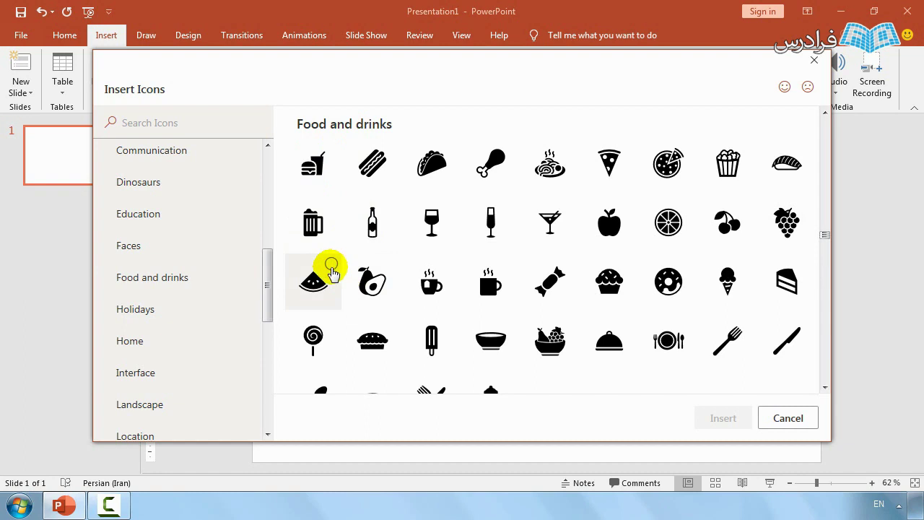
Pick the watermelon and spoon icons from the Food and drinks set
click(331, 271)
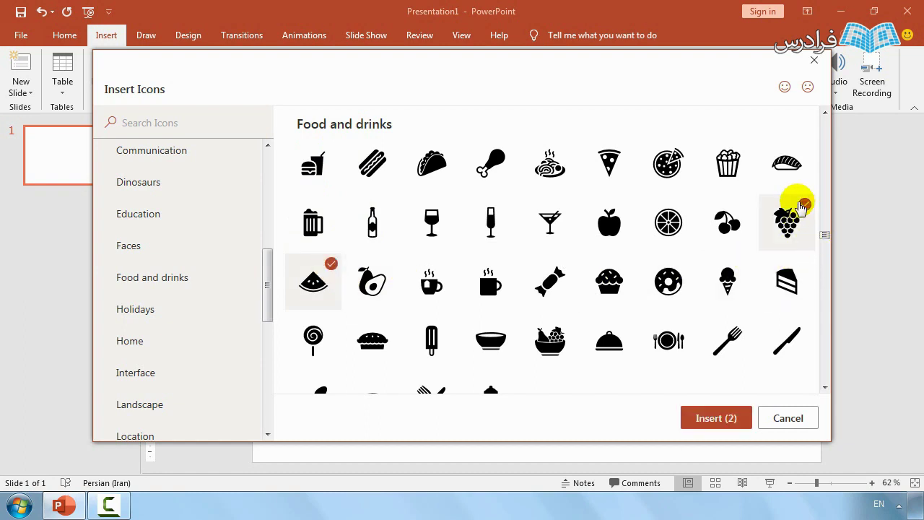
scroll(498, 289, down, 1)
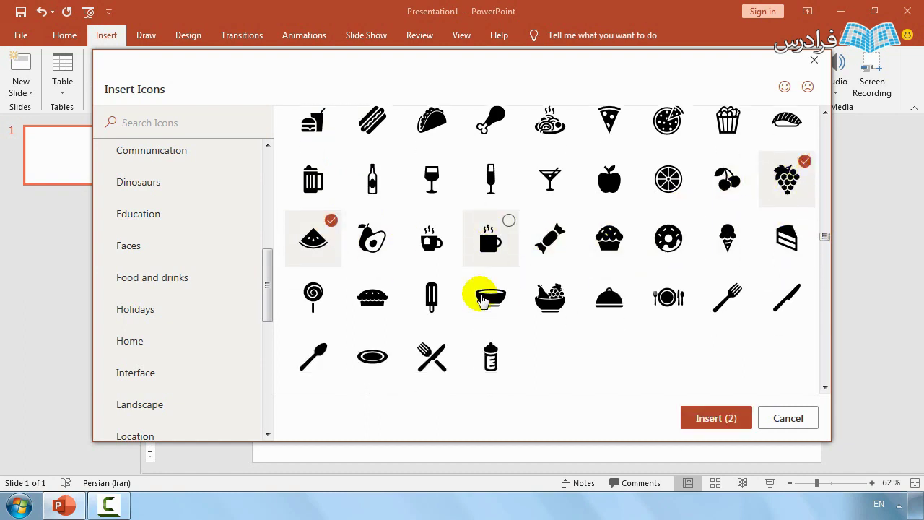
scroll(482, 297, down, 1)
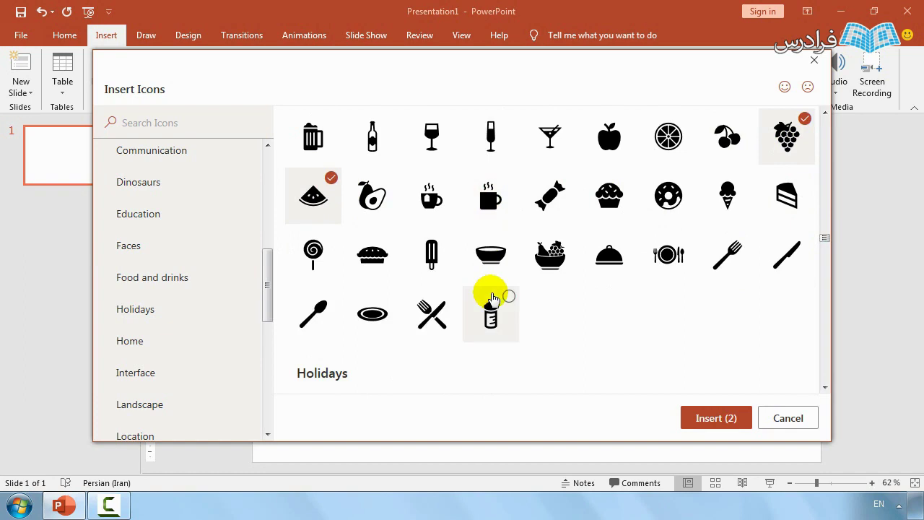
click(332, 299)
scroll(339, 253, down, 4)
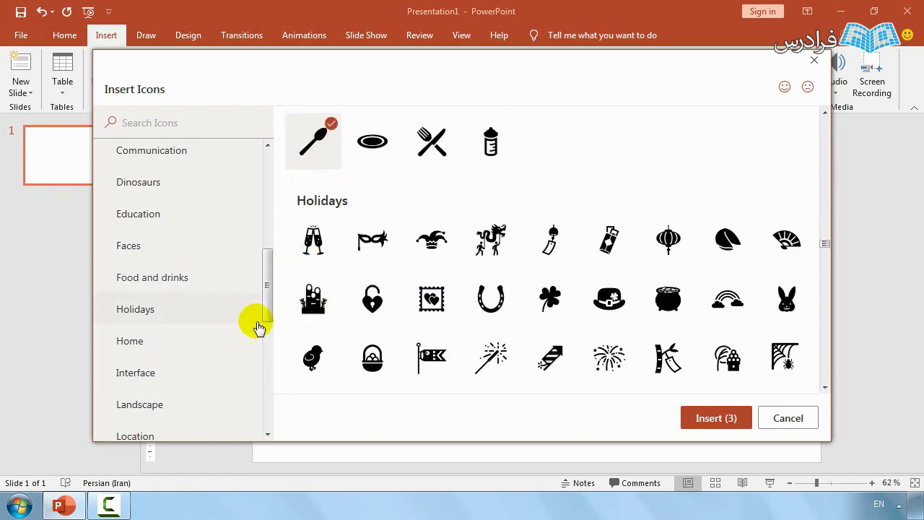
Browse down through the remaining icon categories, starting from Home
click(143, 342)
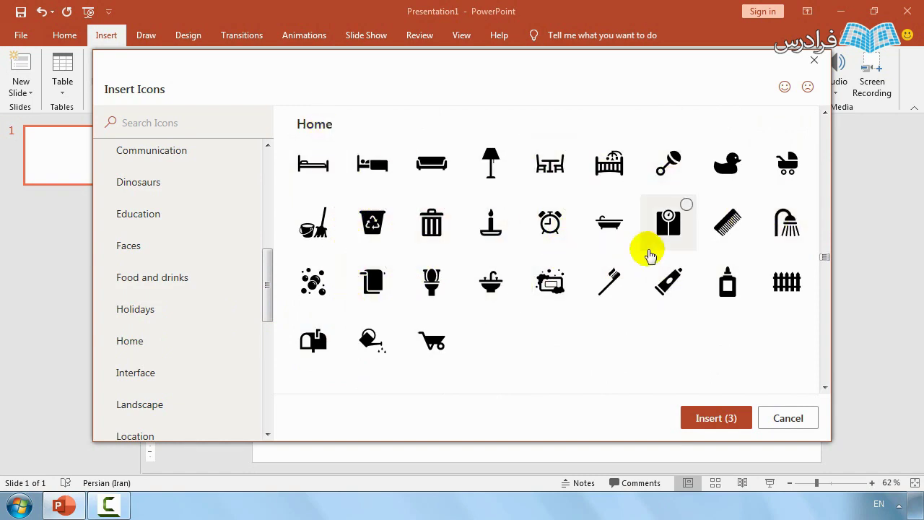
scroll(649, 254, down, 1)
scroll(649, 254, down, 5)
scroll(649, 254, down, 5)
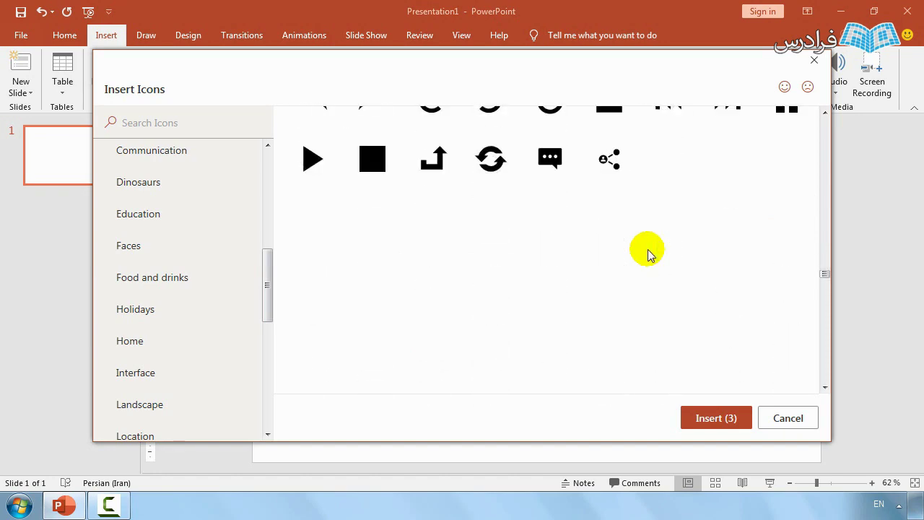
scroll(649, 254, down, 5)
scroll(648, 254, down, 3)
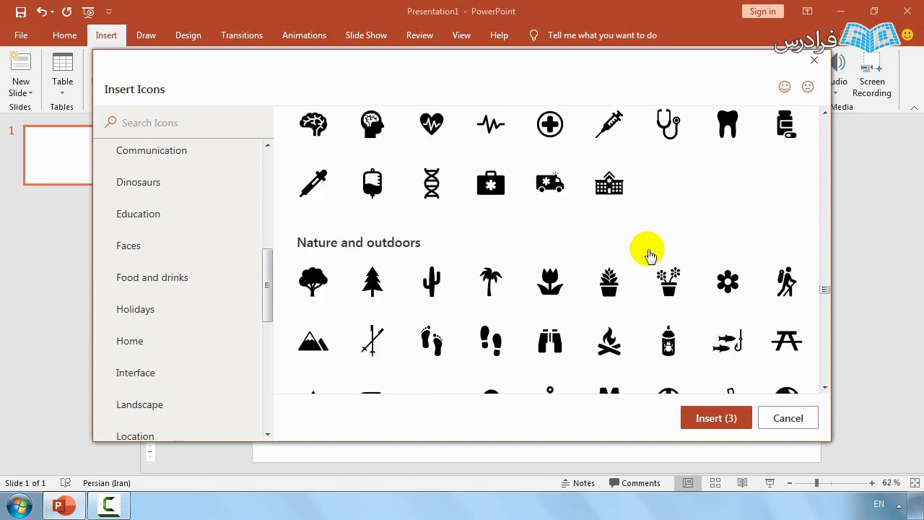
scroll(649, 254, down, 2)
scroll(613, 253, down, 1)
scroll(608, 258, down, 2)
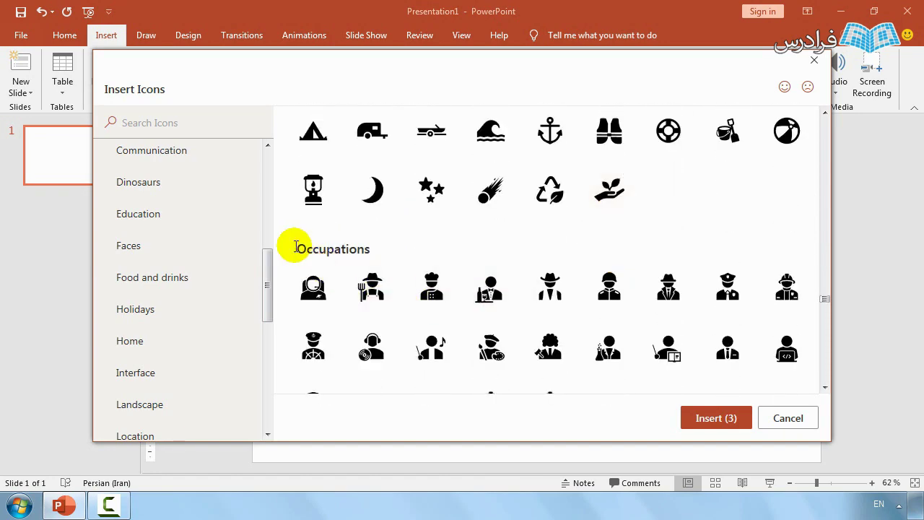
scroll(700, 217, down, 4)
scroll(712, 216, down, 2)
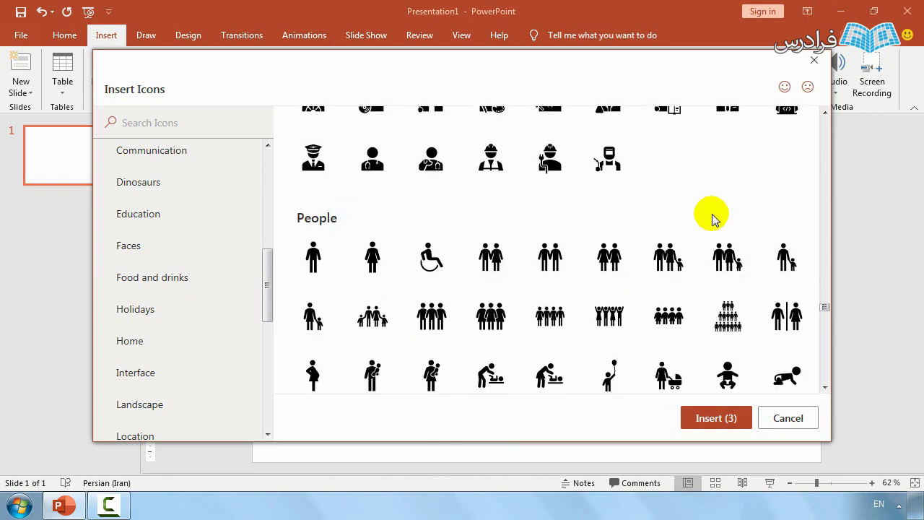
scroll(712, 216, down, 2)
scroll(712, 217, down, 2)
scroll(712, 216, down, 2)
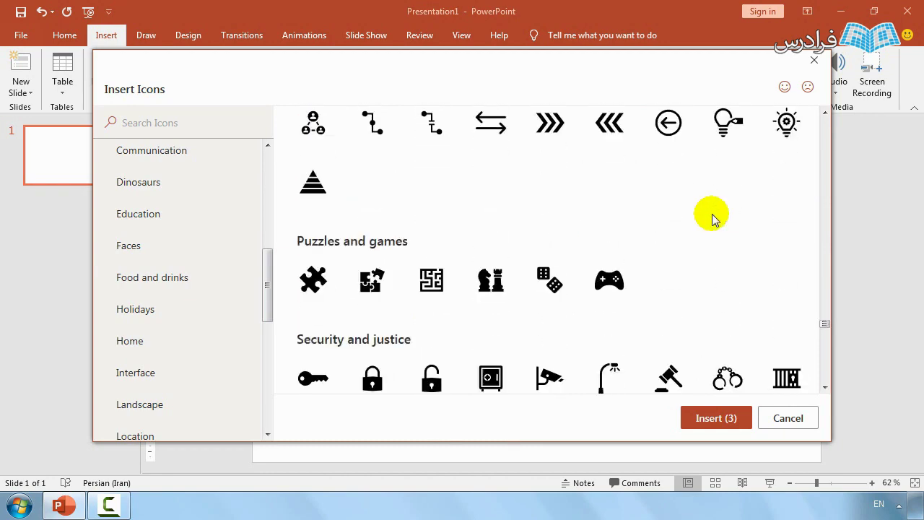
scroll(713, 218, down, 2)
scroll(711, 215, down, 2)
scroll(707, 212, down, 1)
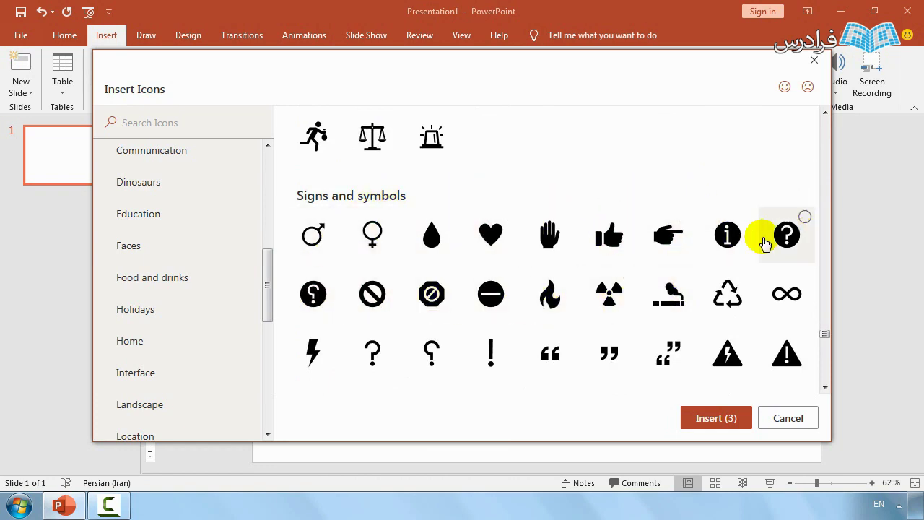
scroll(729, 303, down, 1)
scroll(728, 304, down, 4)
scroll(709, 258, down, 3)
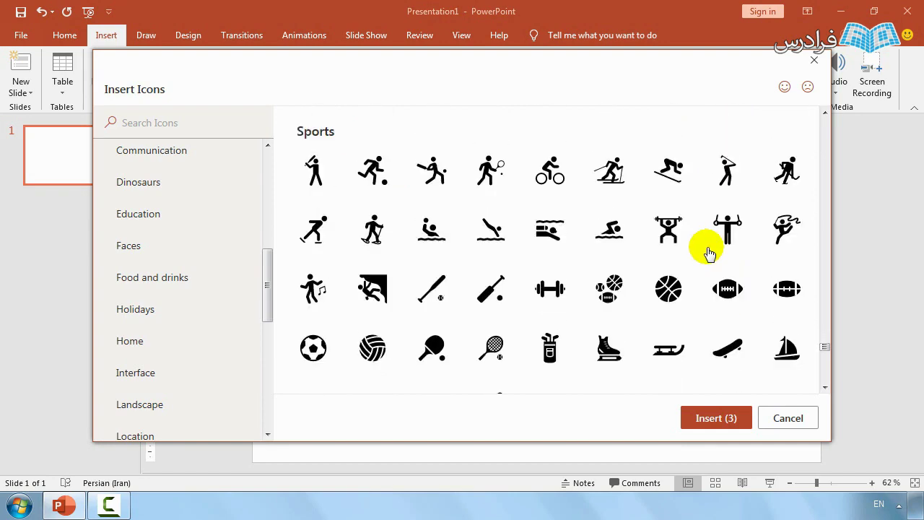
scroll(708, 247, down, 2)
scroll(590, 296, down, 3)
scroll(591, 303, down, 2)
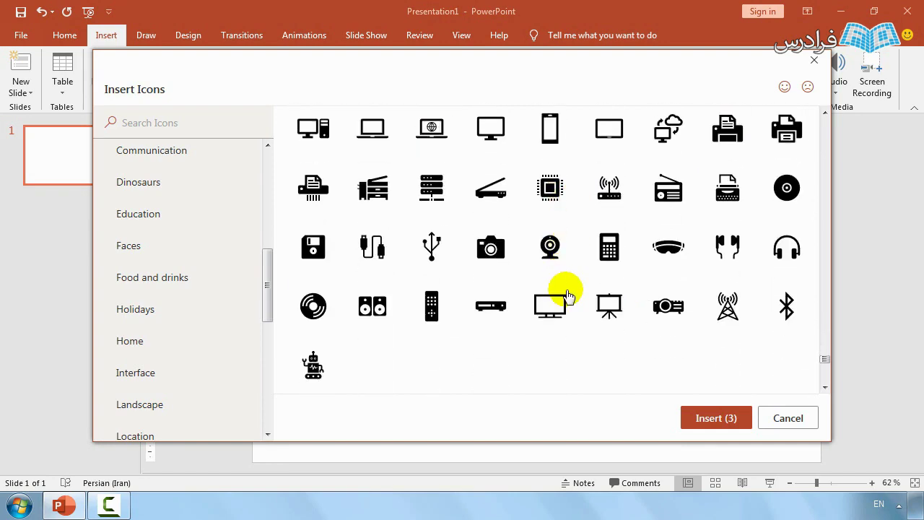
Scroll back up and insert the three chosen food icons onto the slide
scroll(590, 317, up, 4)
scroll(590, 317, up, 3)
scroll(590, 318, up, 4)
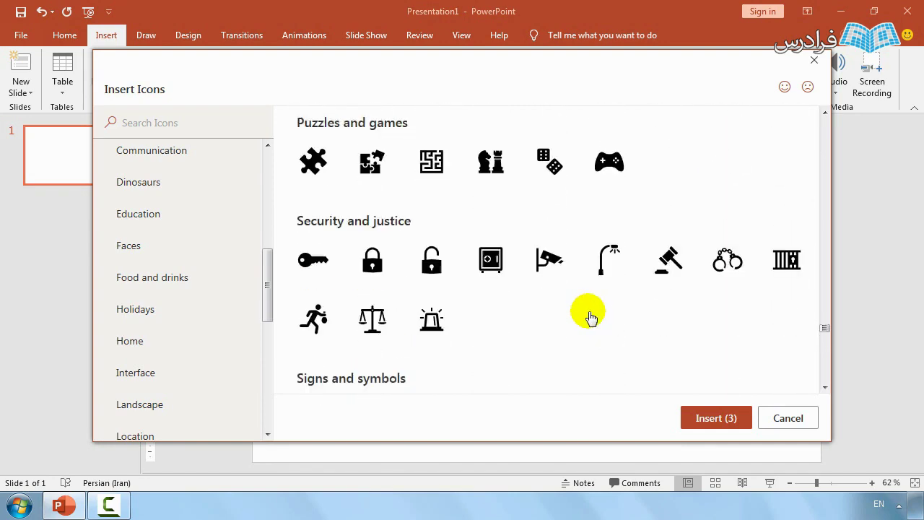
scroll(590, 318, up, 3)
scroll(591, 318, up, 3)
scroll(590, 318, up, 3)
scroll(590, 318, up, 3)
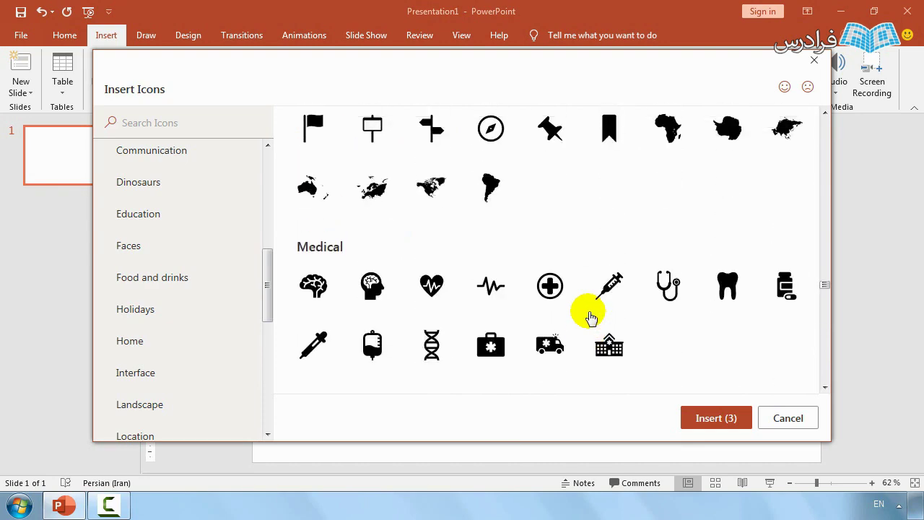
scroll(590, 317, up, 3)
scroll(590, 318, up, 3)
scroll(589, 312, up, 3)
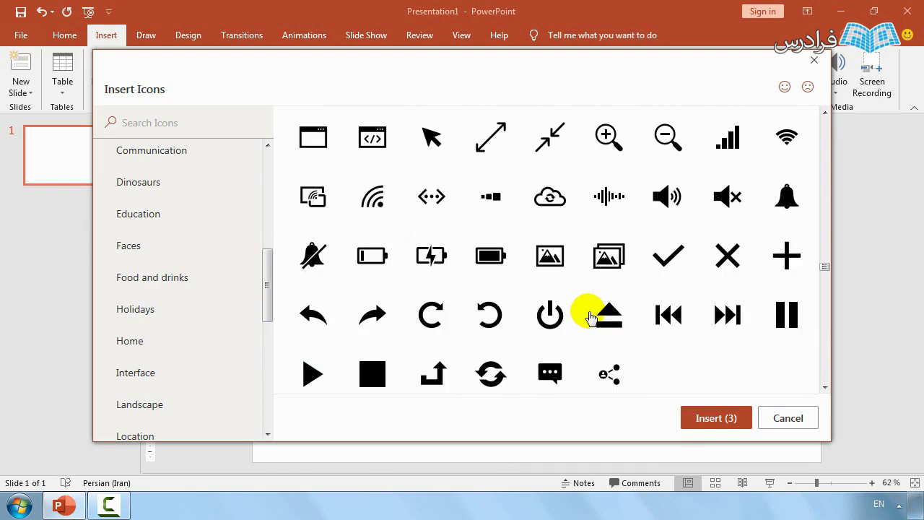
scroll(590, 265, up, 3)
scroll(591, 267, up, 4)
scroll(590, 267, up, 3)
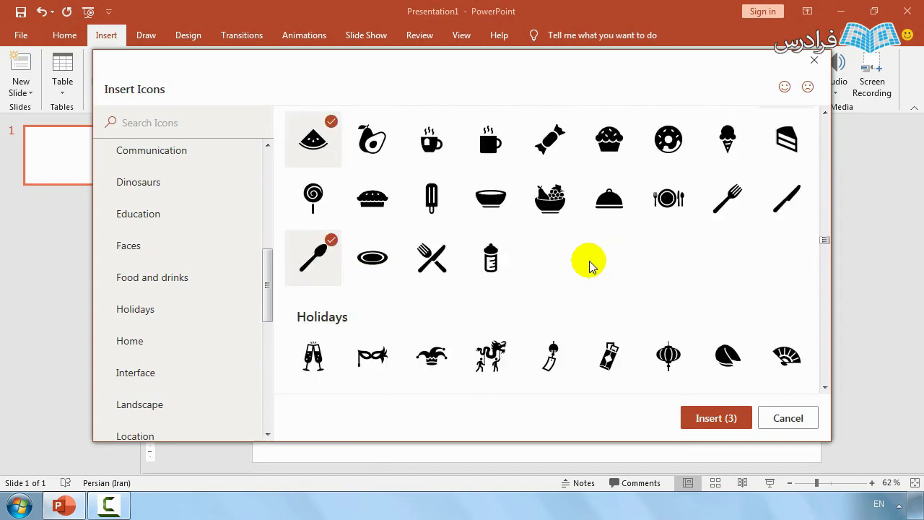
scroll(590, 267, up, 3)
scroll(591, 267, up, 3)
scroll(591, 267, up, 3)
scroll(591, 267, up, 2)
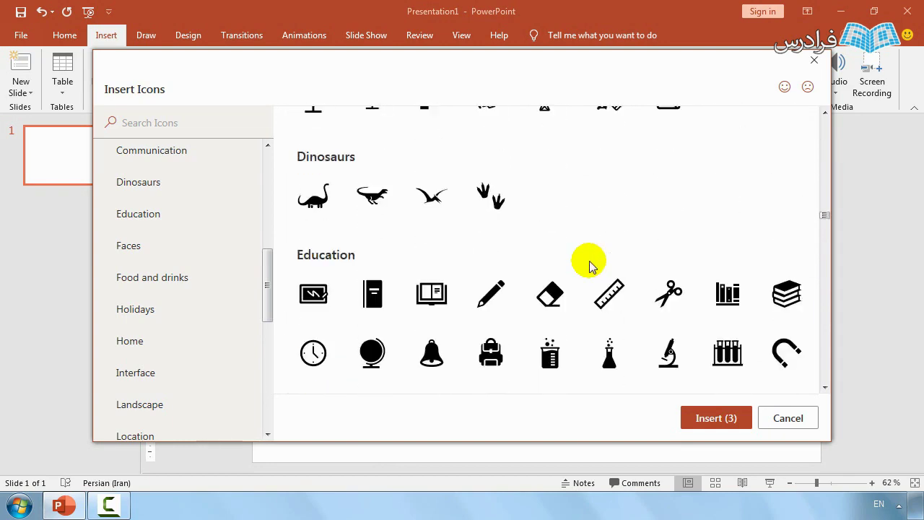
scroll(591, 267, up, 3)
scroll(590, 267, up, 3)
scroll(589, 266, up, 3)
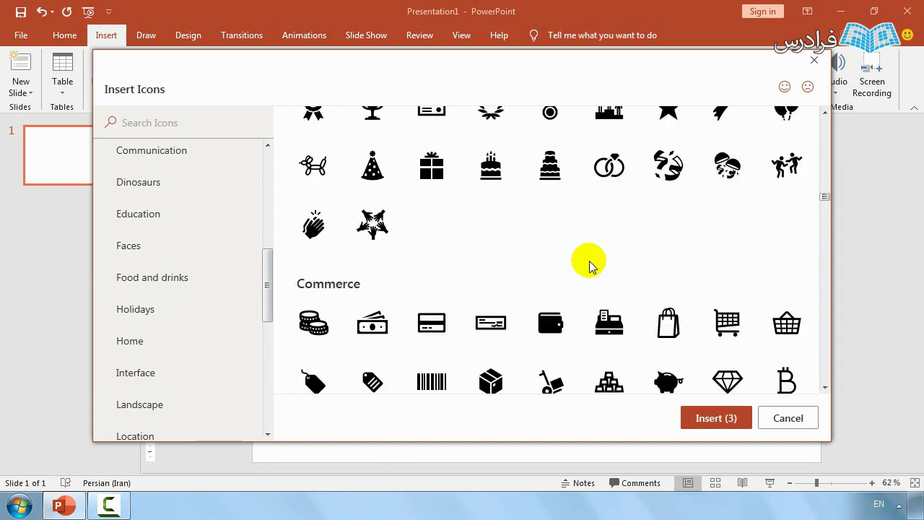
click(716, 422)
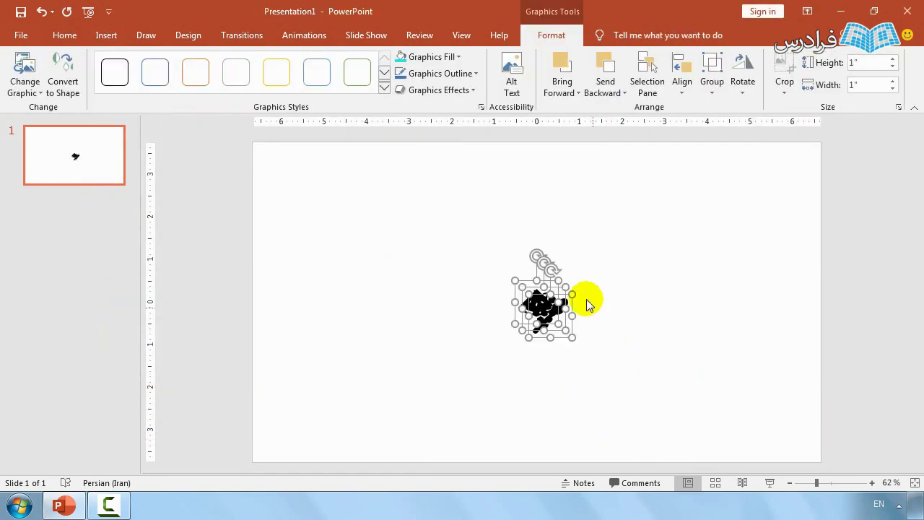
Enlarge the icons to about 3.12" and line up spoon left, watermelon centre, grapes right
drag(572, 290, 660, 237)
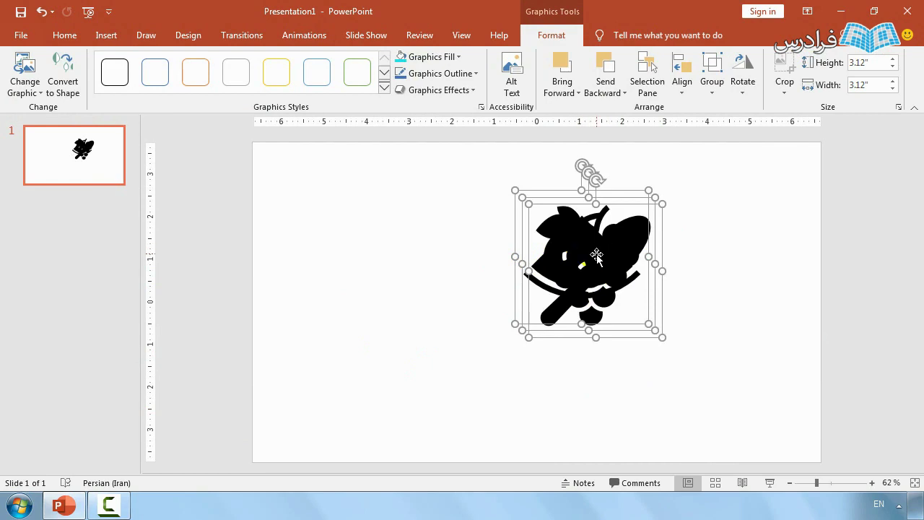
click(384, 285)
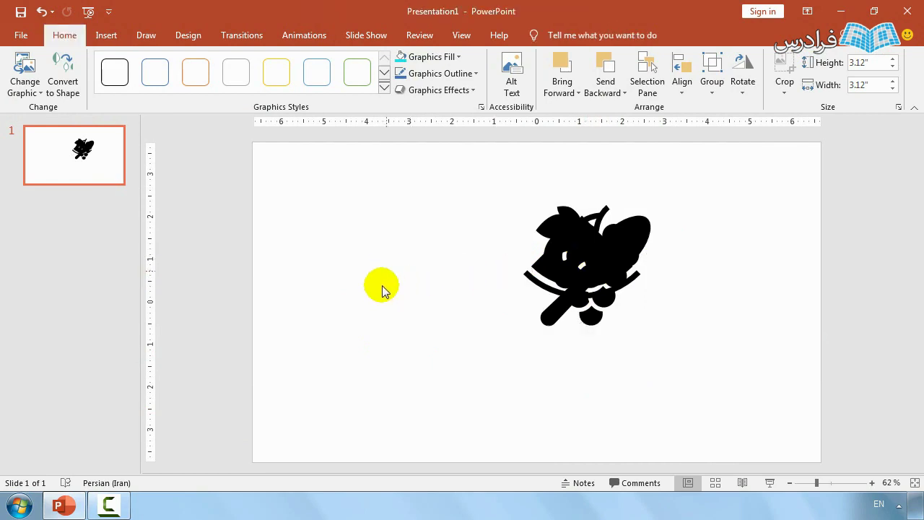
drag(601, 264, 379, 265)
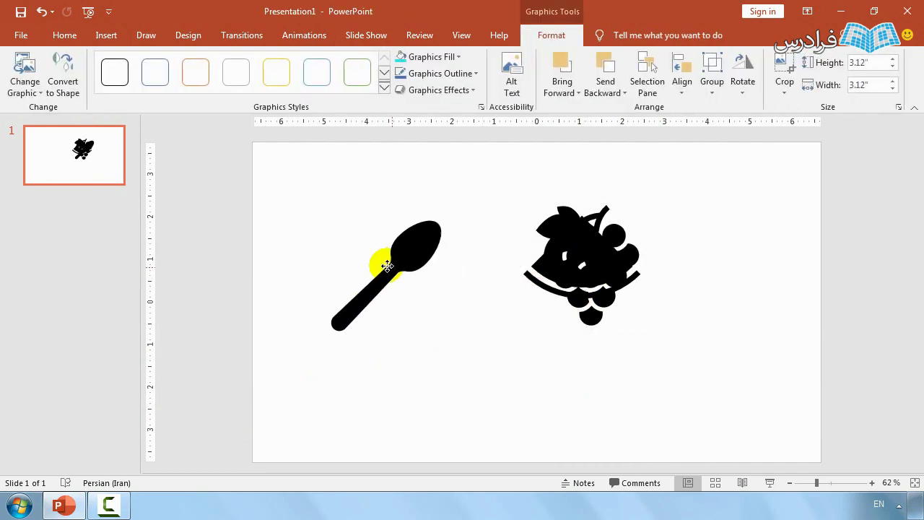
drag(605, 258, 733, 263)
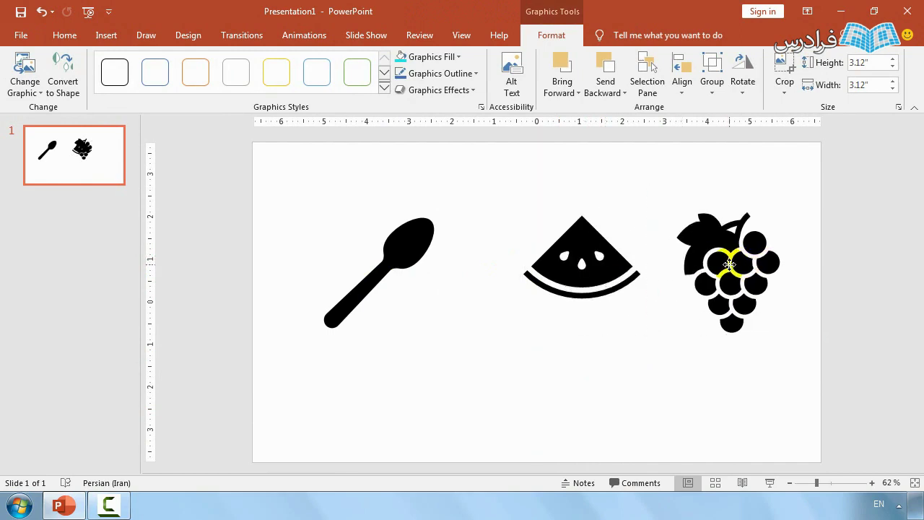
drag(582, 273, 526, 278)
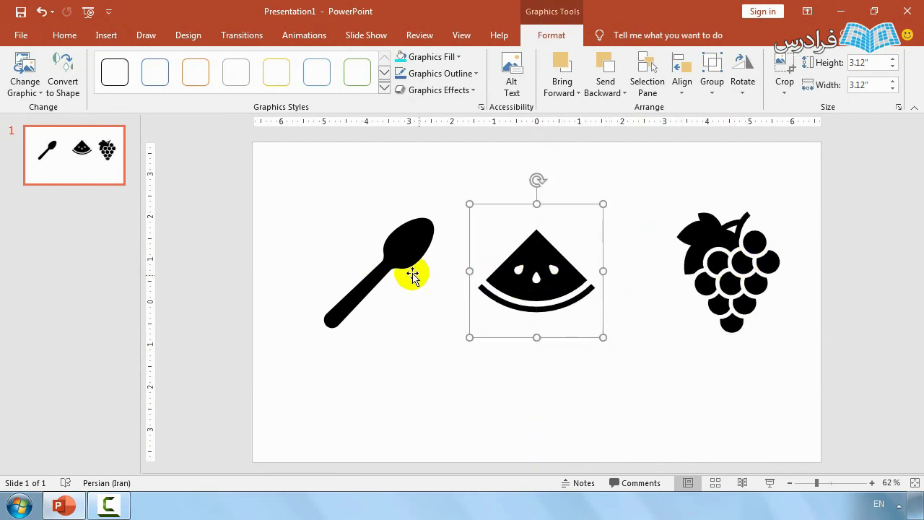
drag(412, 270, 396, 262)
drag(514, 280, 514, 274)
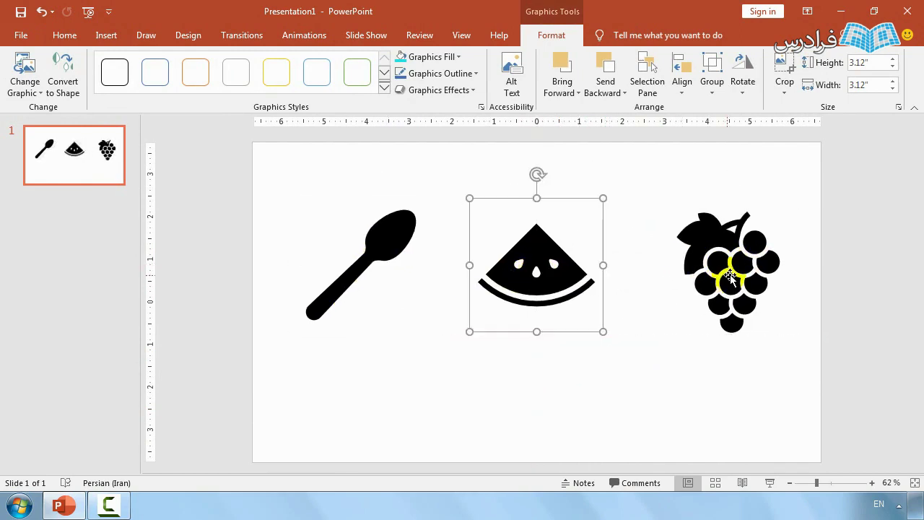
drag(731, 278, 723, 270)
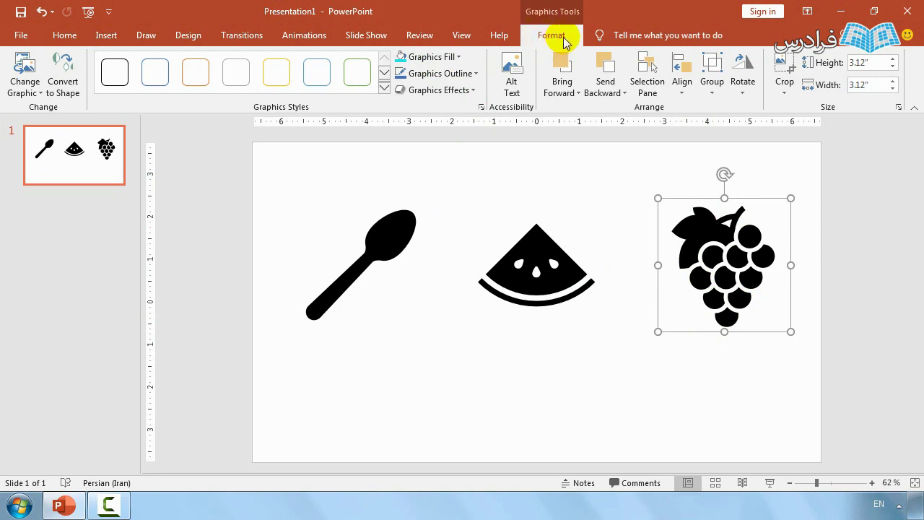
click(431, 64)
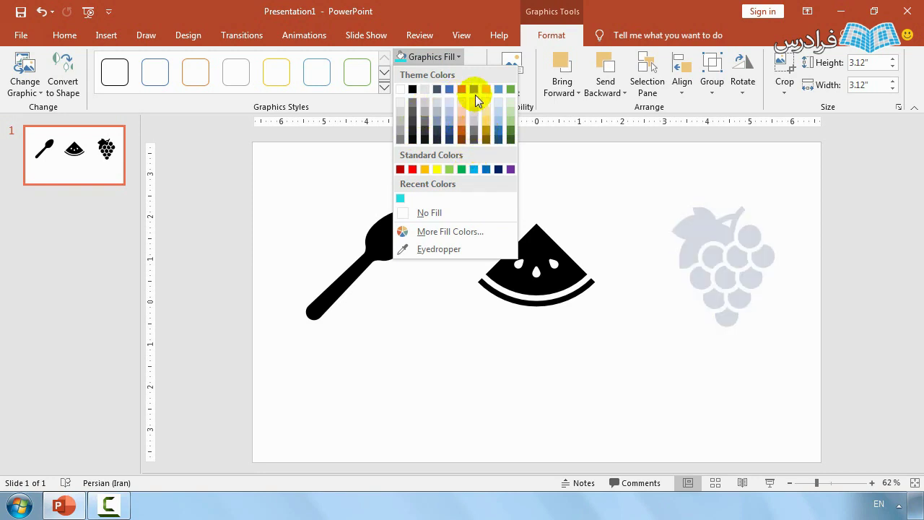
click(590, 163)
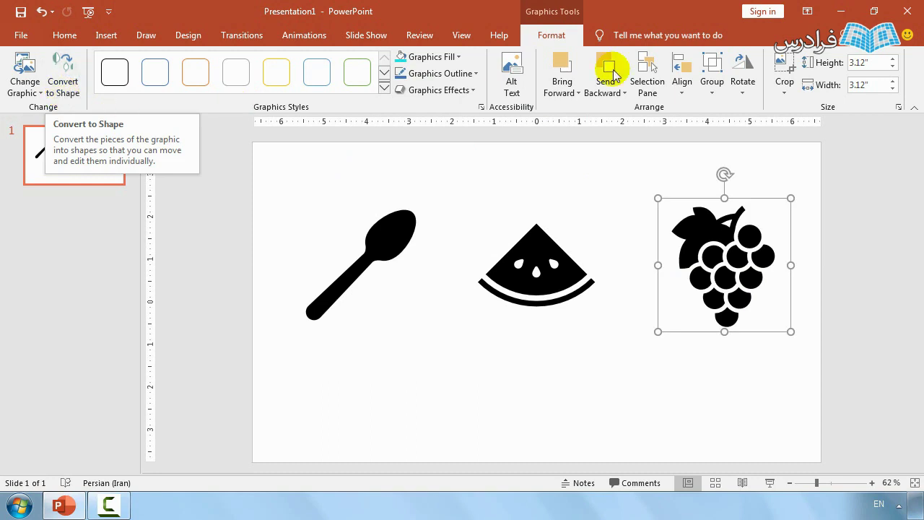
Convert the grapes icon to shapes, confirming the drawing-object conversion
click(64, 75)
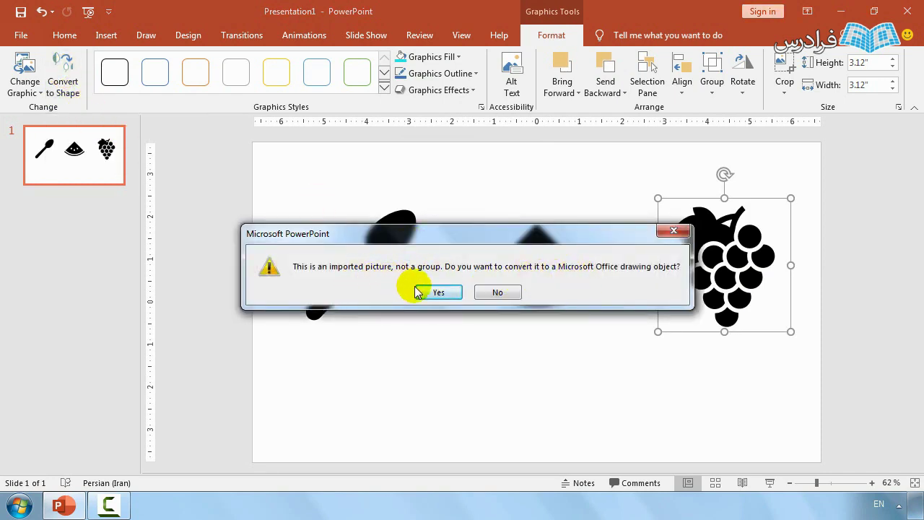
click(436, 295)
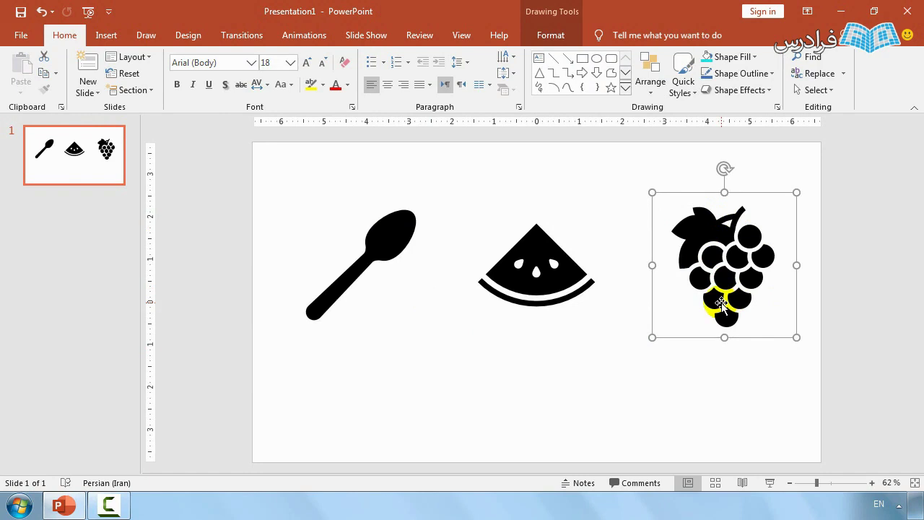
Fill the grapes in the top row of the bunch purple
click(752, 242)
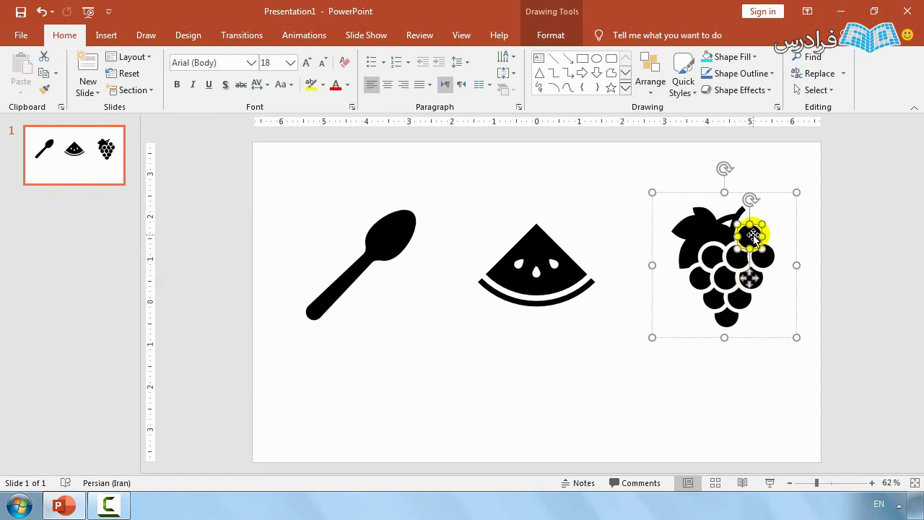
click(551, 35)
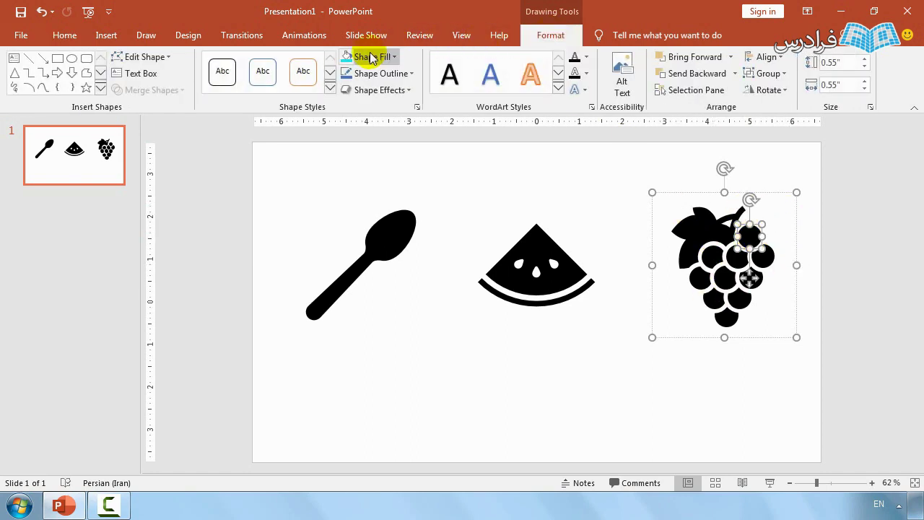
click(371, 58)
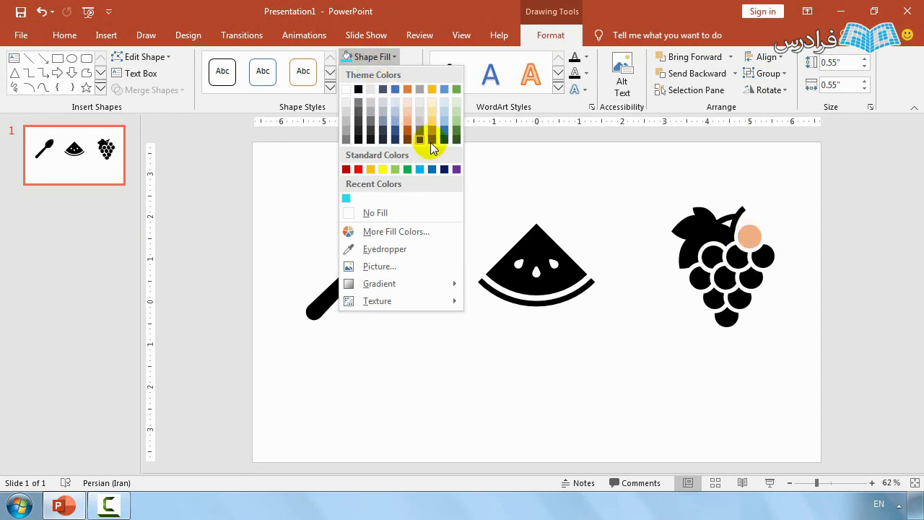
click(457, 170)
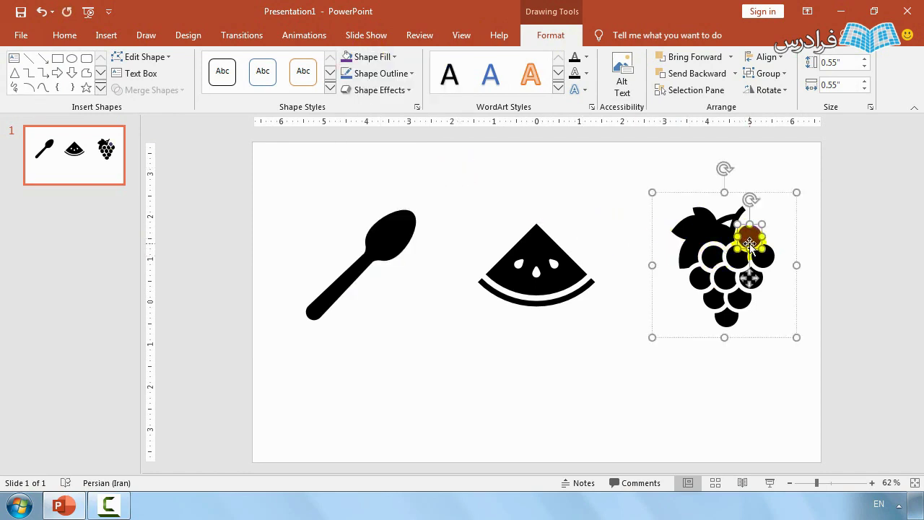
drag(754, 235, 747, 245)
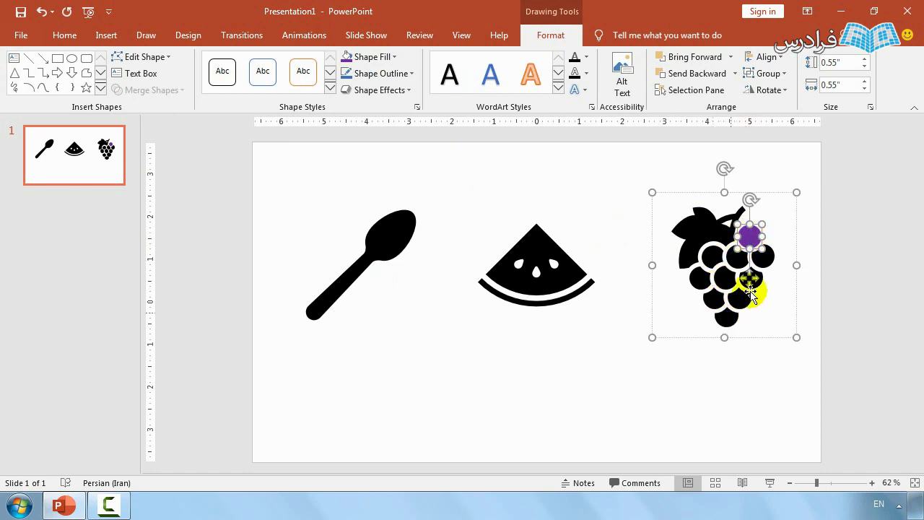
click(713, 256)
click(359, 58)
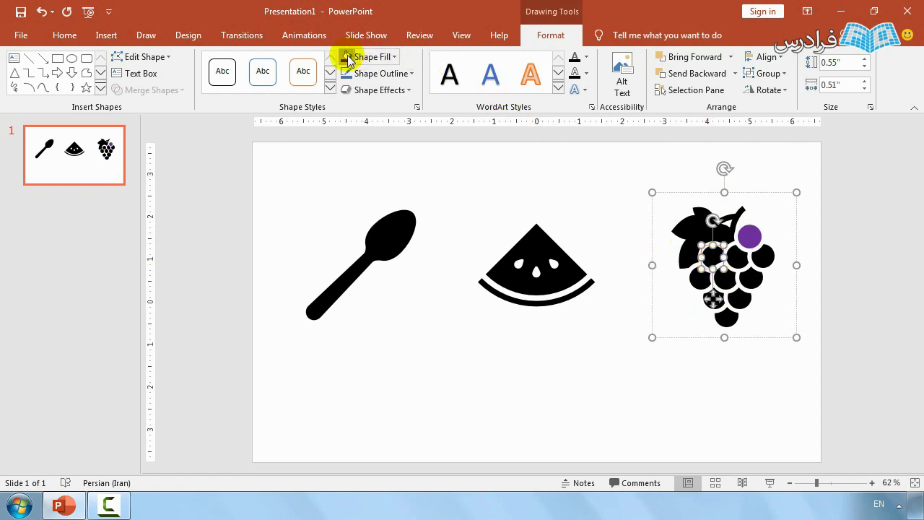
click(736, 256)
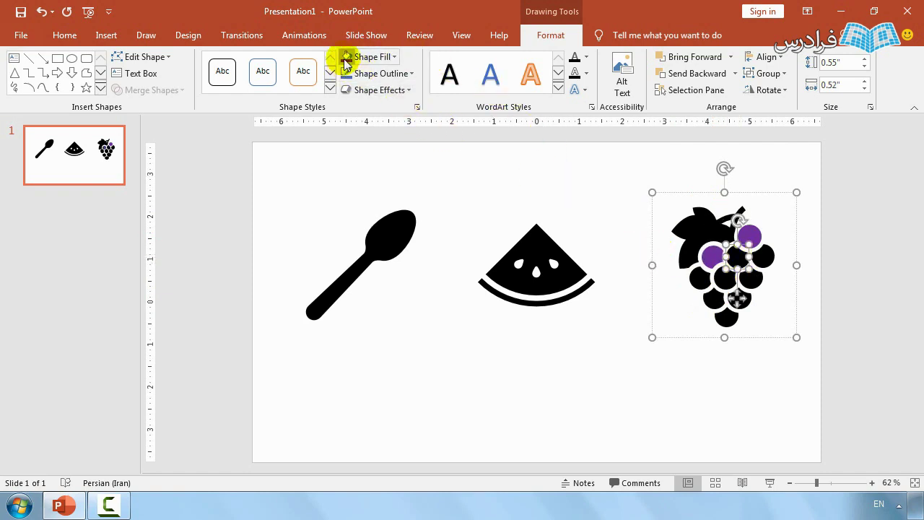
click(347, 57)
click(763, 257)
click(346, 57)
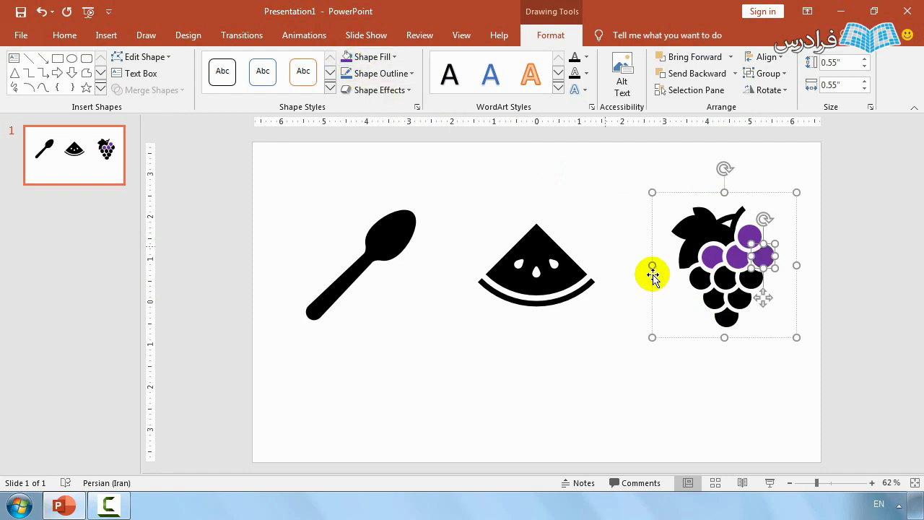
Fill the remaining lower-row and bottom grapes purple, leaving the leaf black
click(701, 278)
click(347, 57)
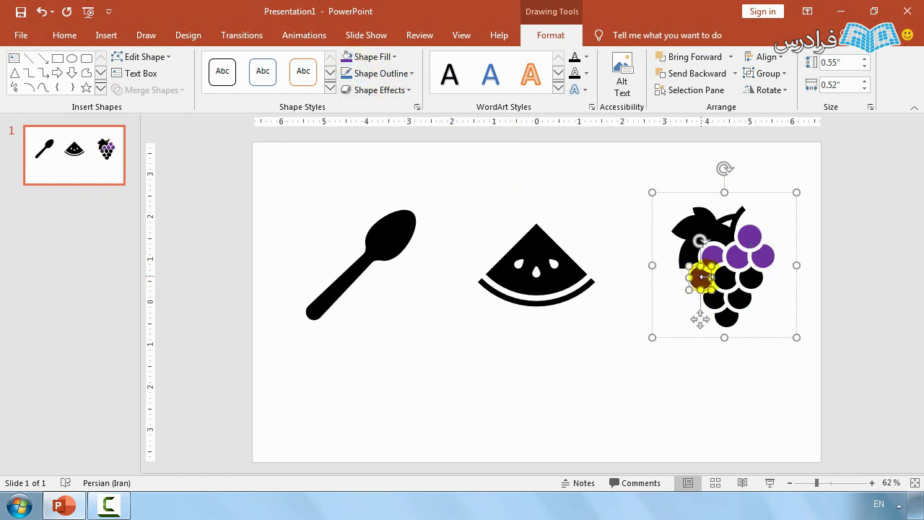
click(725, 278)
click(347, 57)
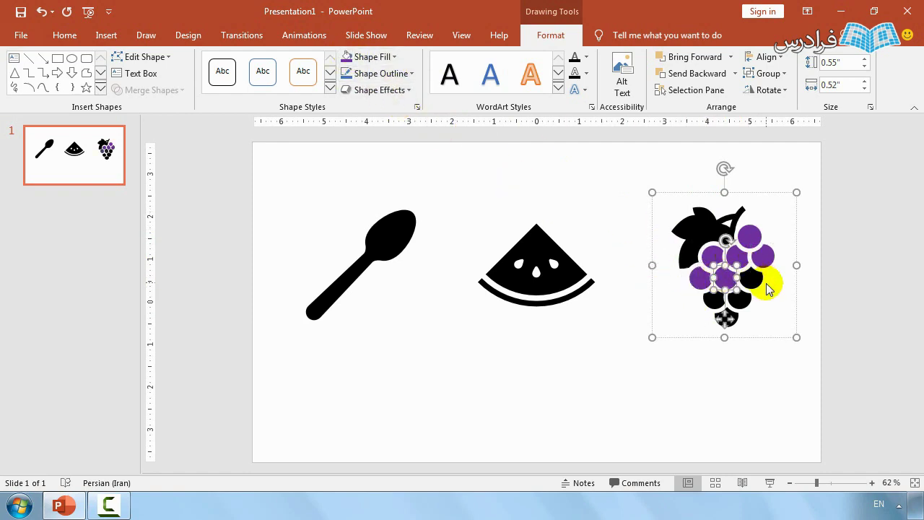
click(751, 278)
click(357, 59)
click(346, 57)
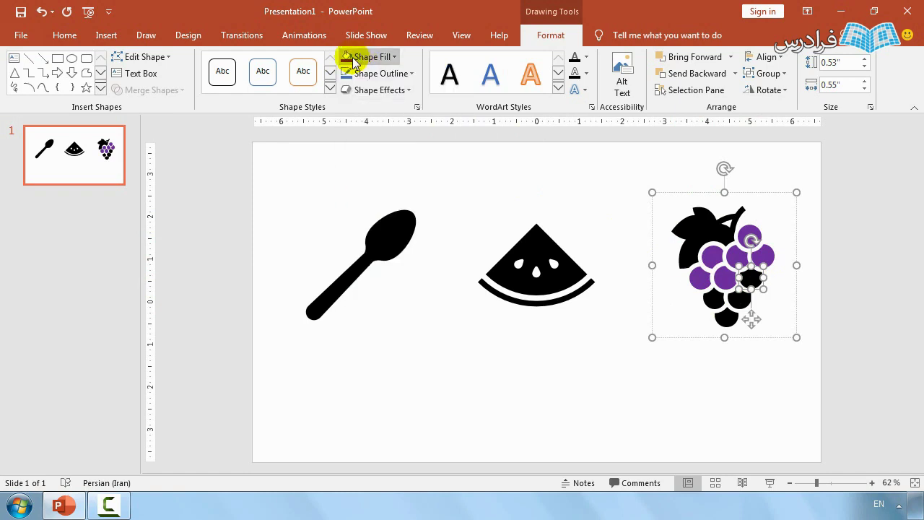
click(713, 298)
click(346, 57)
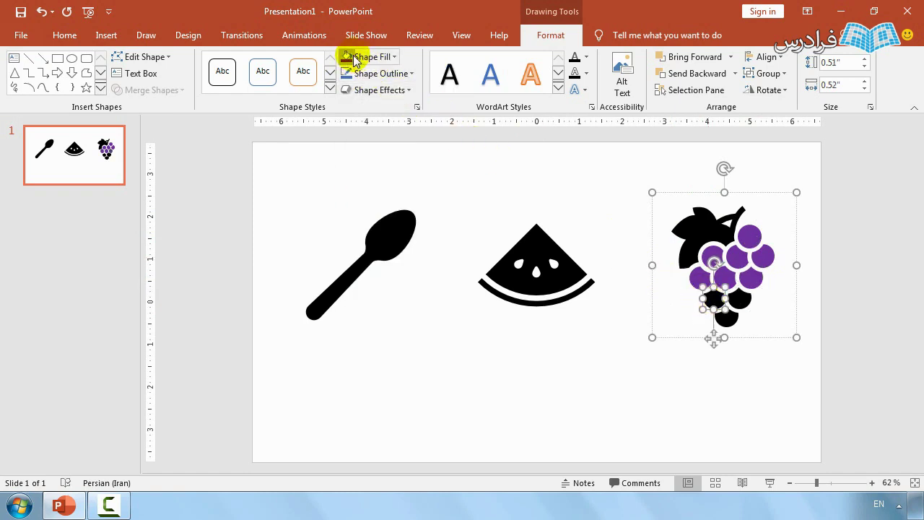
click(739, 298)
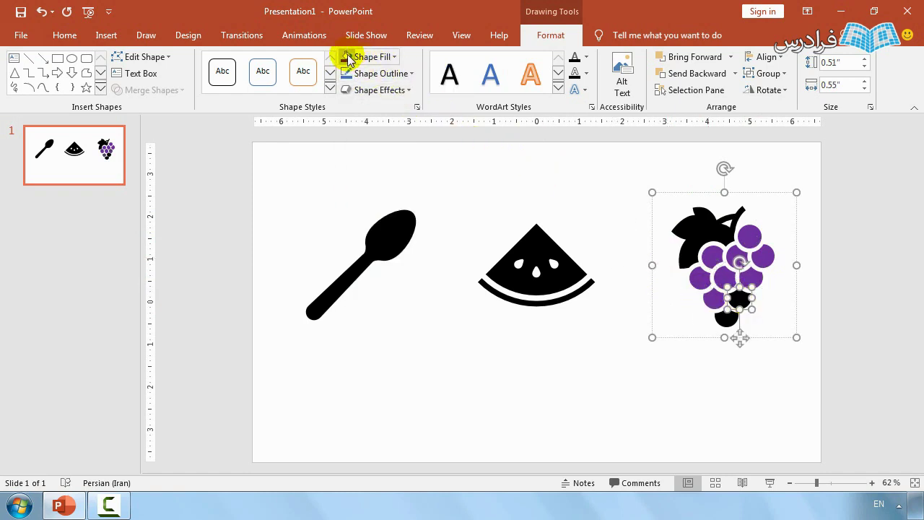
click(347, 57)
click(726, 318)
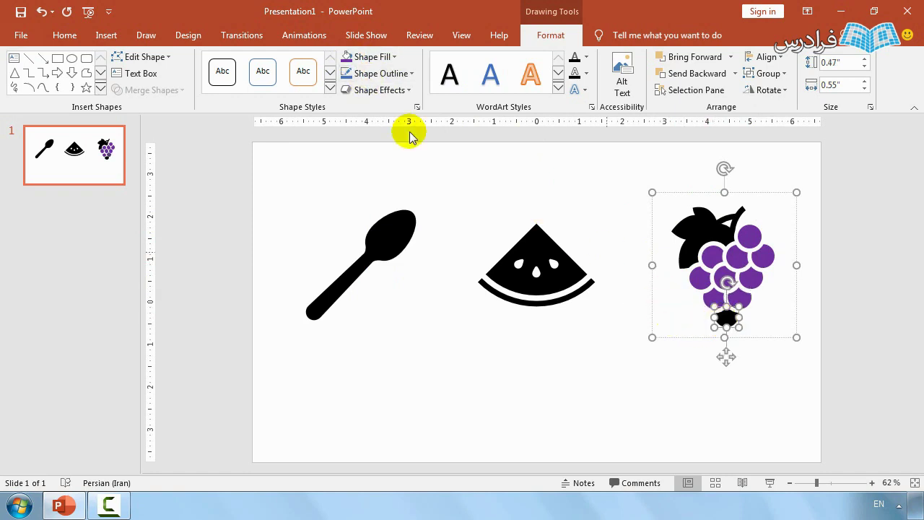
click(346, 57)
click(707, 234)
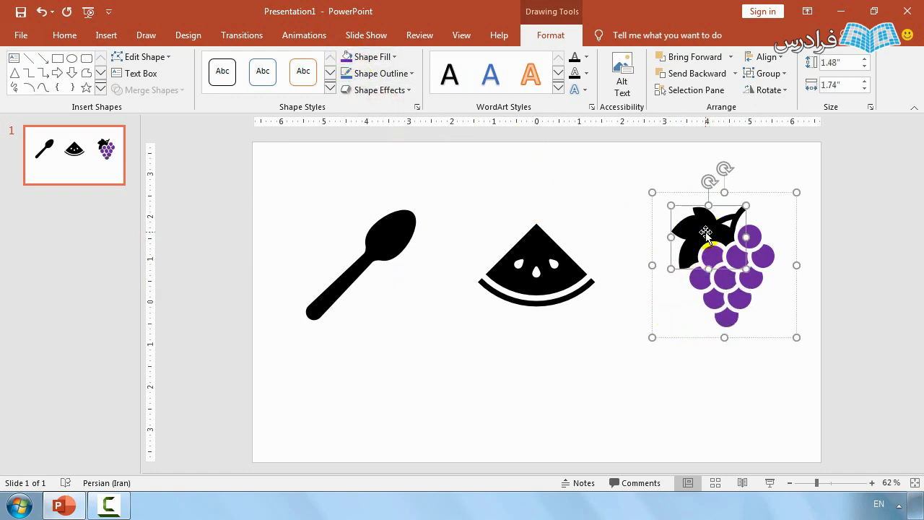
click(370, 58)
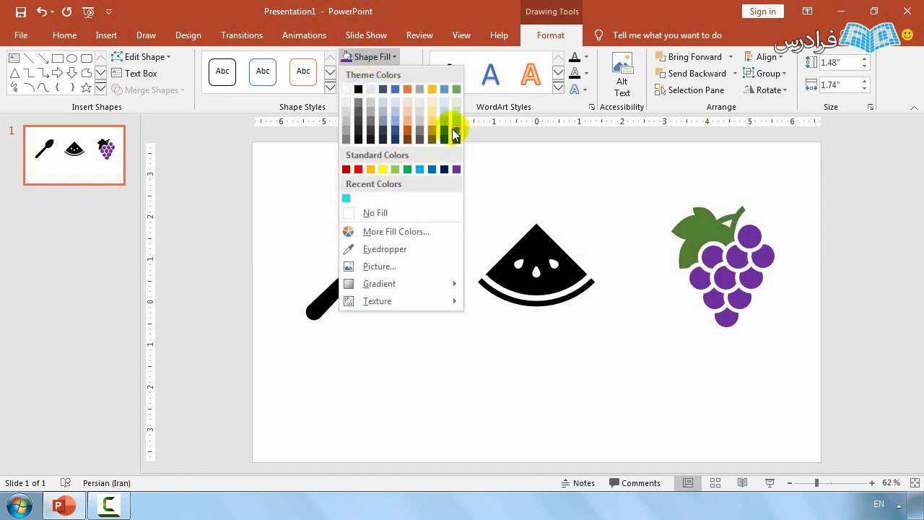
click(404, 168)
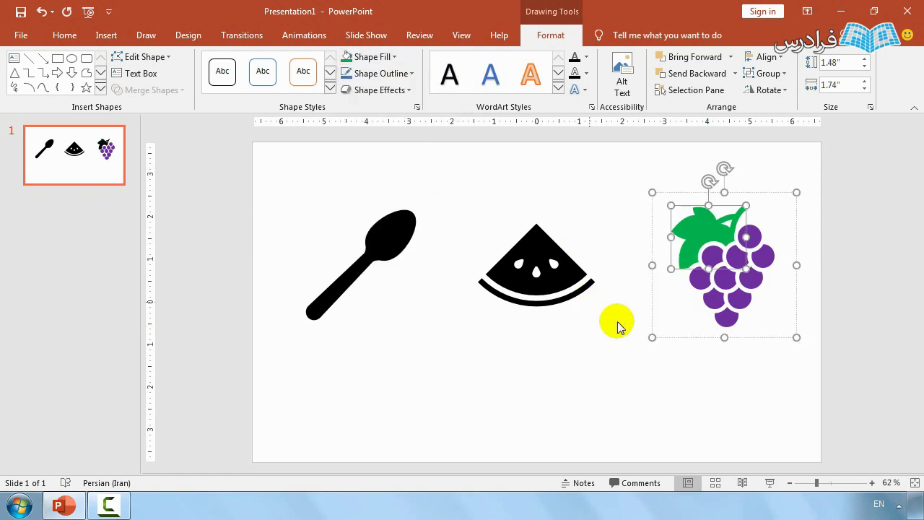
click(704, 357)
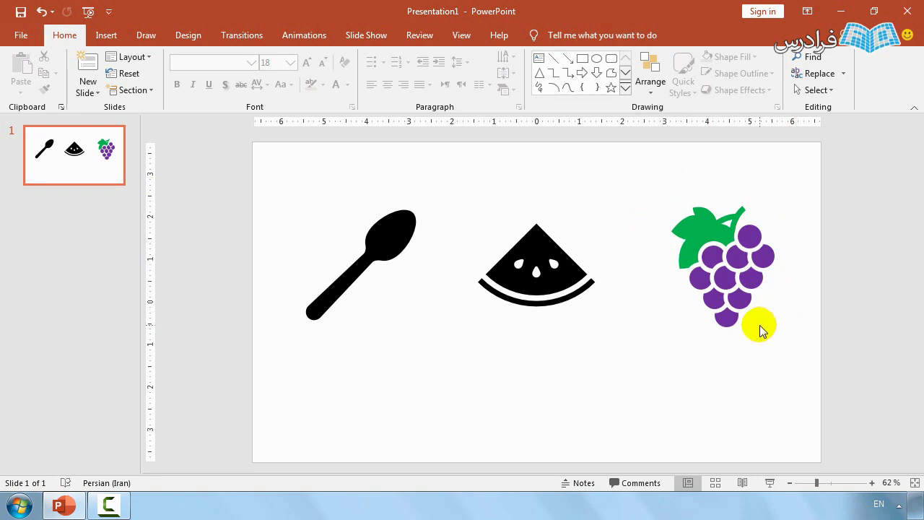
click(680, 212)
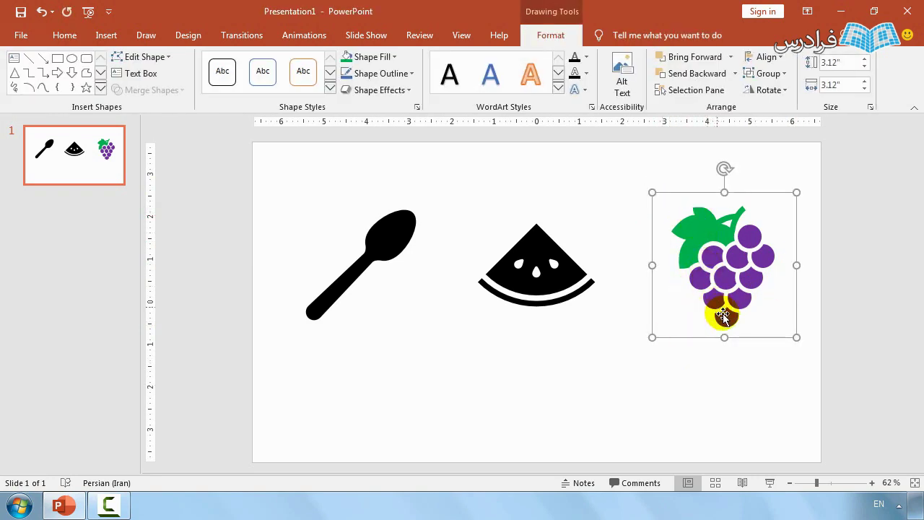
right_click(715, 236)
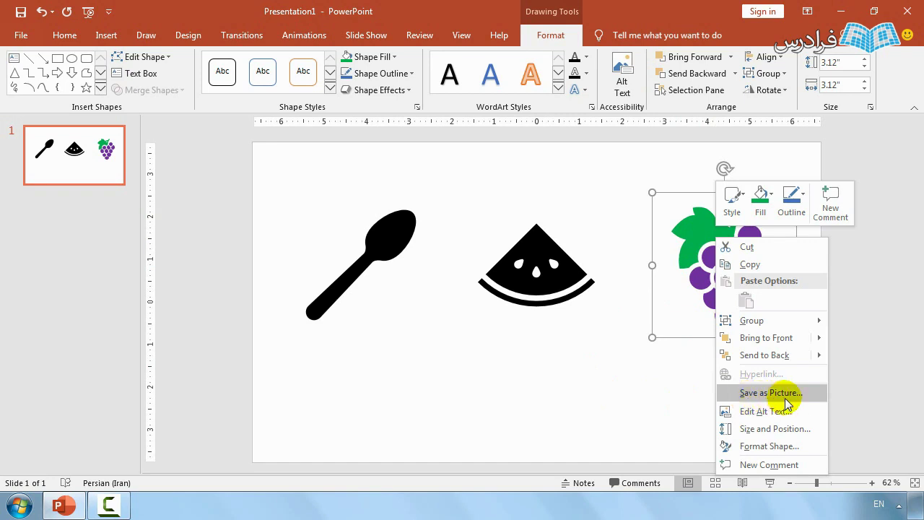
click(668, 390)
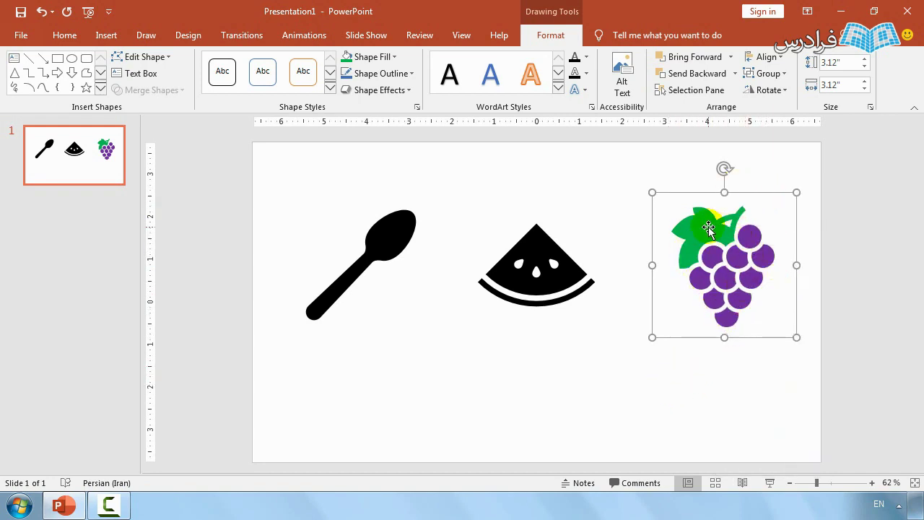
click(625, 240)
Convert the black watermelon icon picture into an editable Office drawing object
click(565, 272)
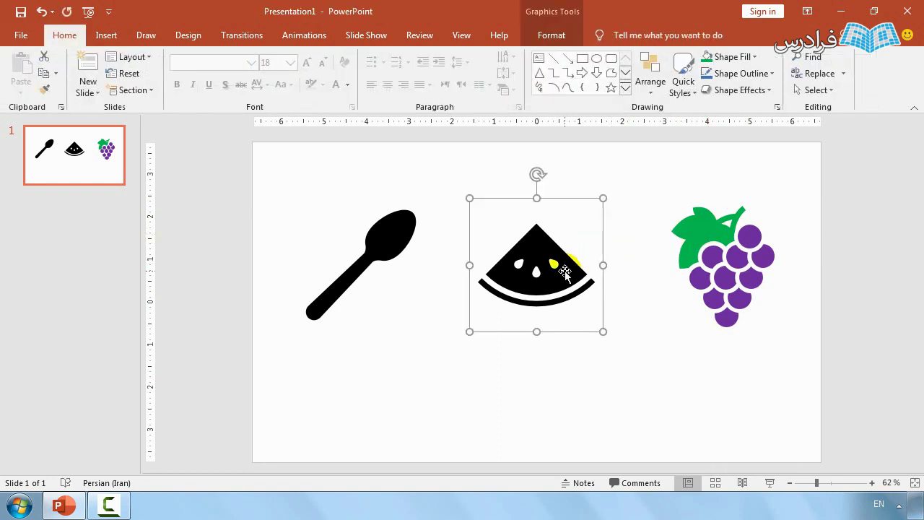
click(549, 37)
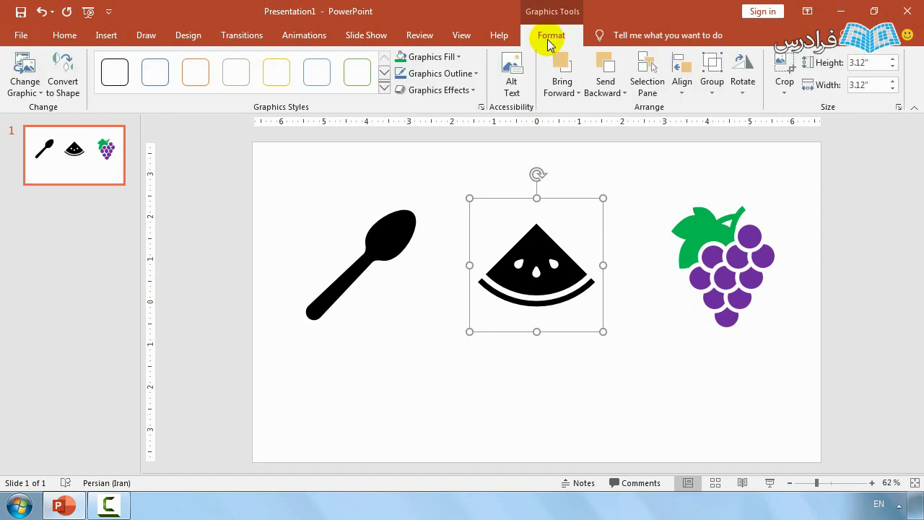
click(432, 56)
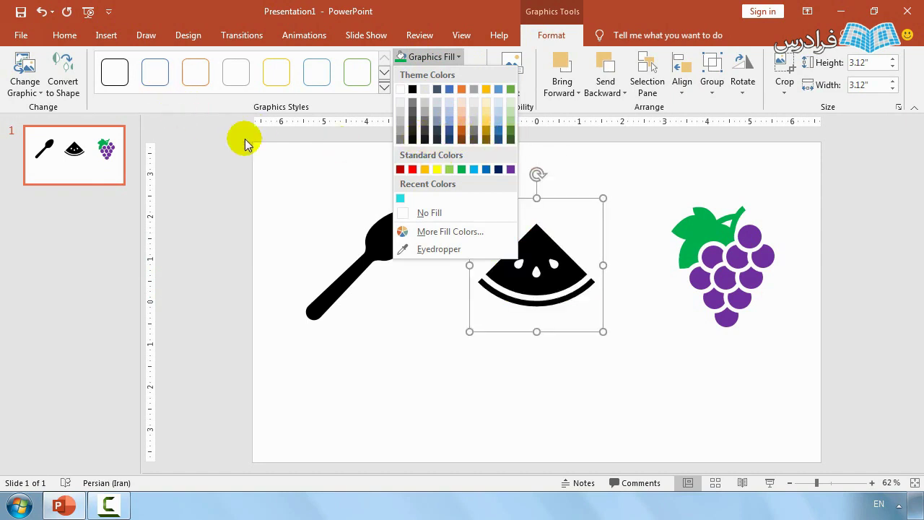
click(63, 86)
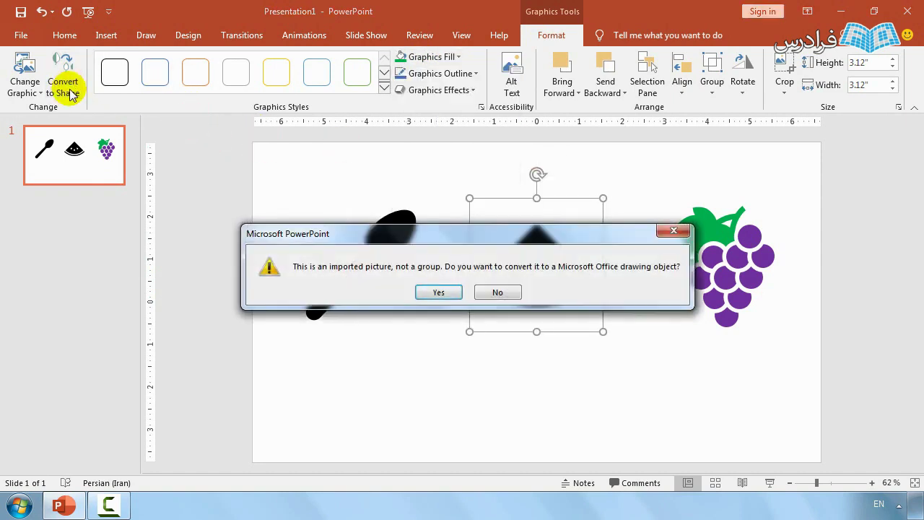
click(436, 294)
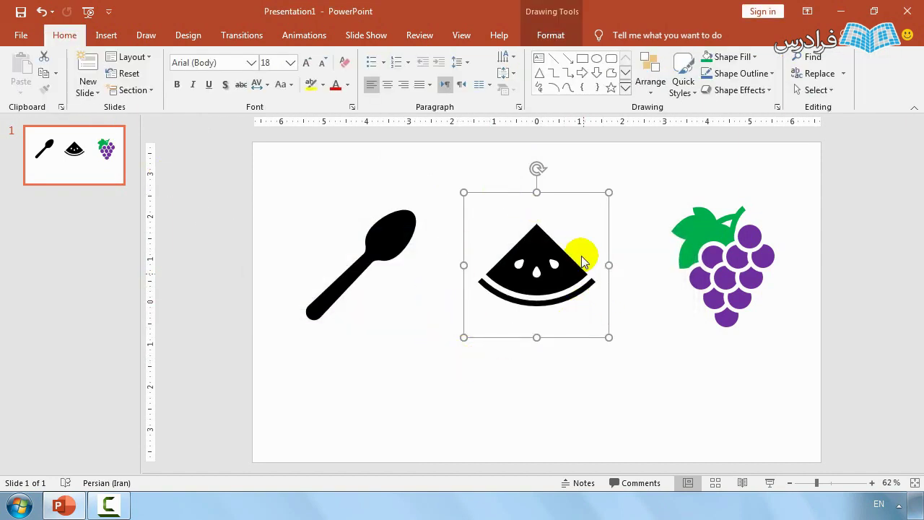
Fill the watermelon's flesh wedge red
click(548, 36)
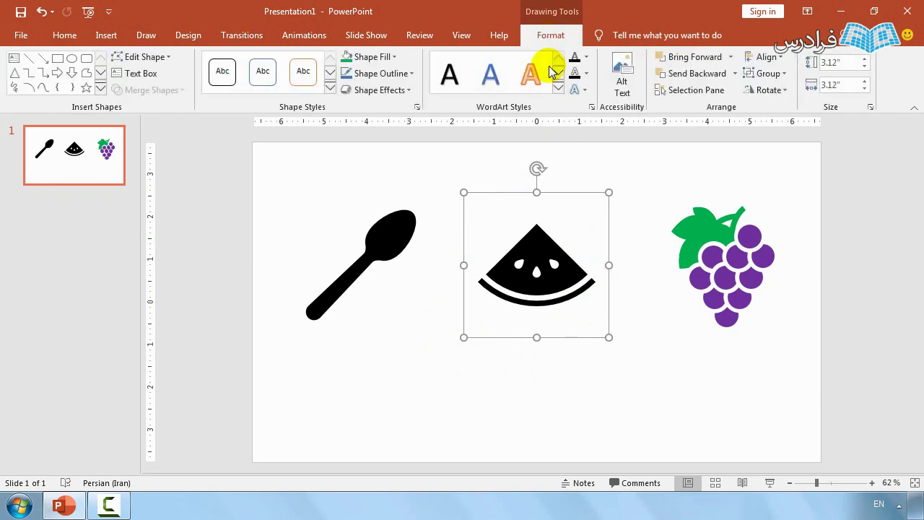
click(537, 243)
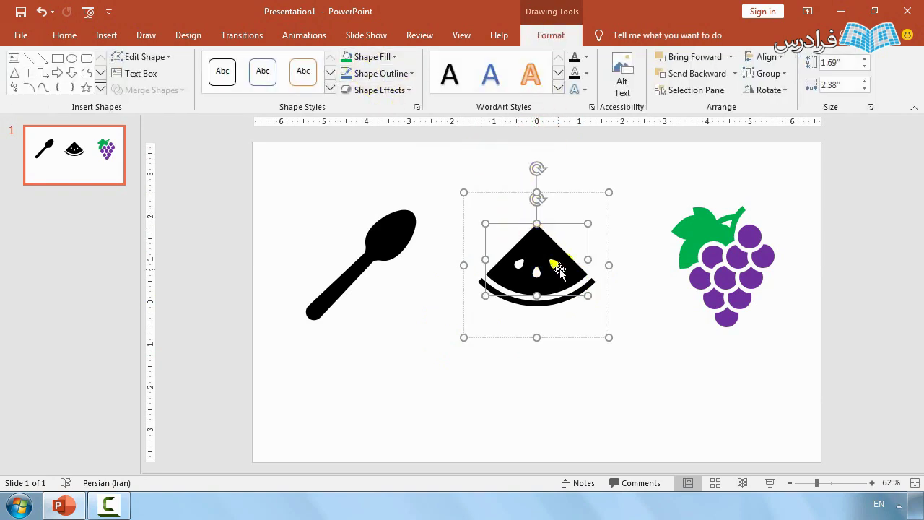
click(376, 58)
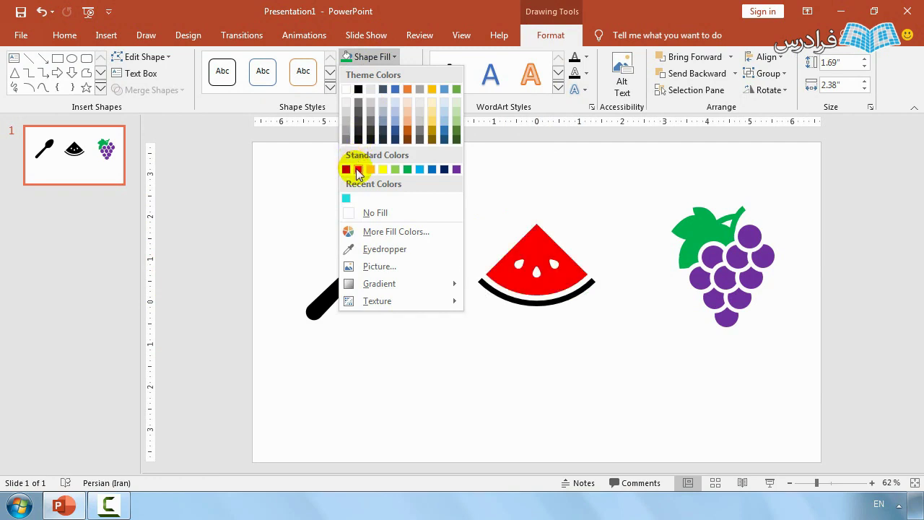
click(358, 170)
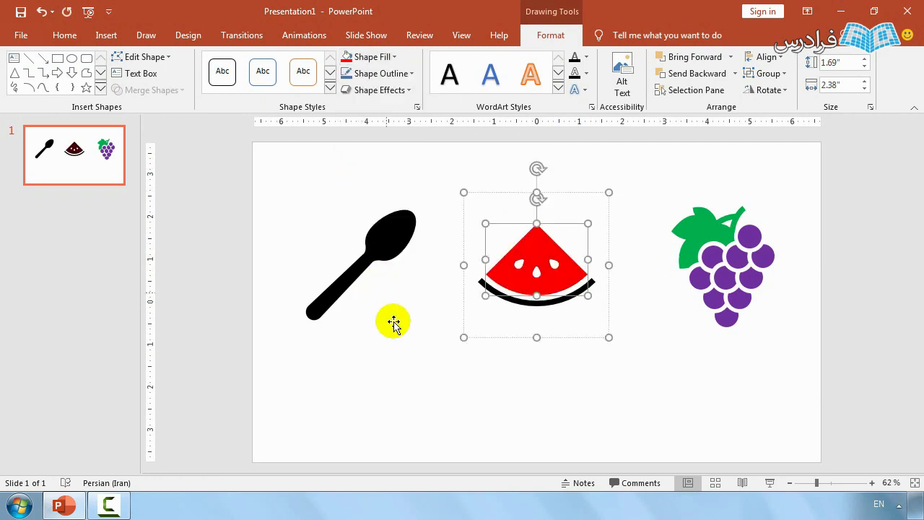
Fill the watermelon's rind arc green and deselect the finished watermelon
click(544, 307)
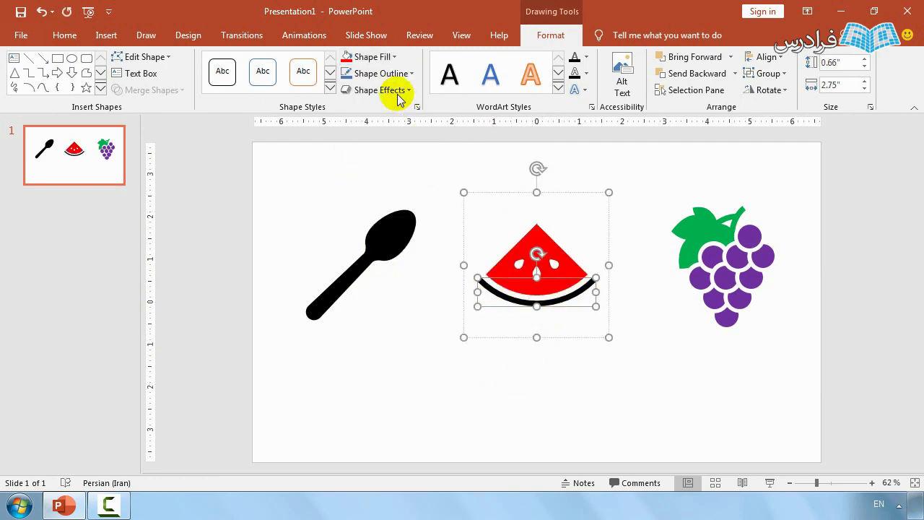
click(374, 57)
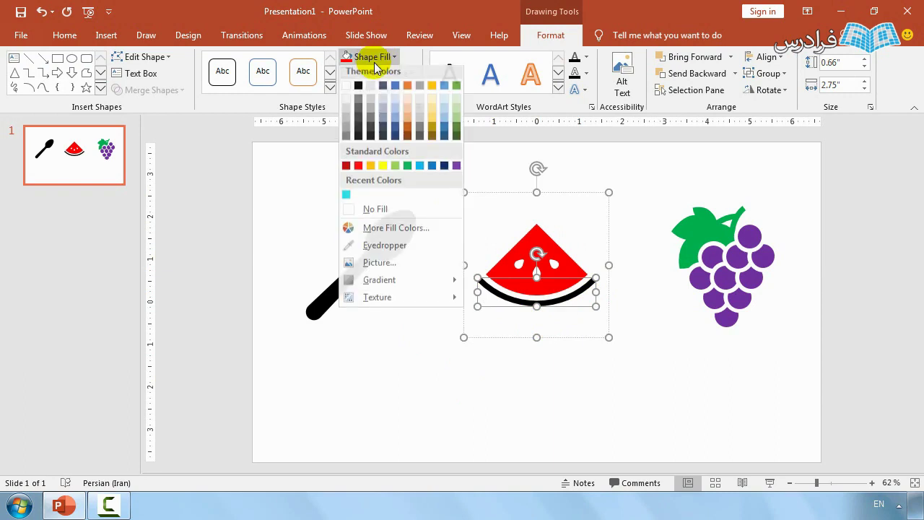
click(409, 170)
click(505, 376)
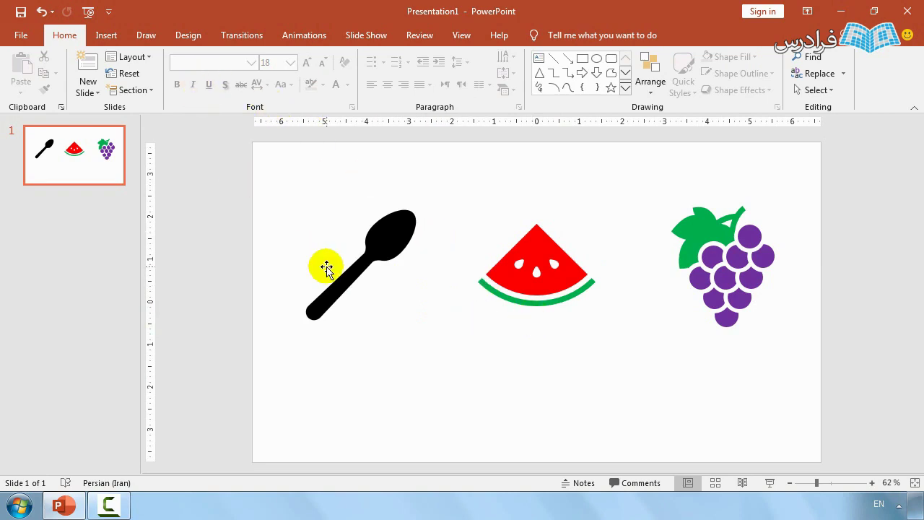
Convert the black spoon icon into an editable drawing shape
click(385, 248)
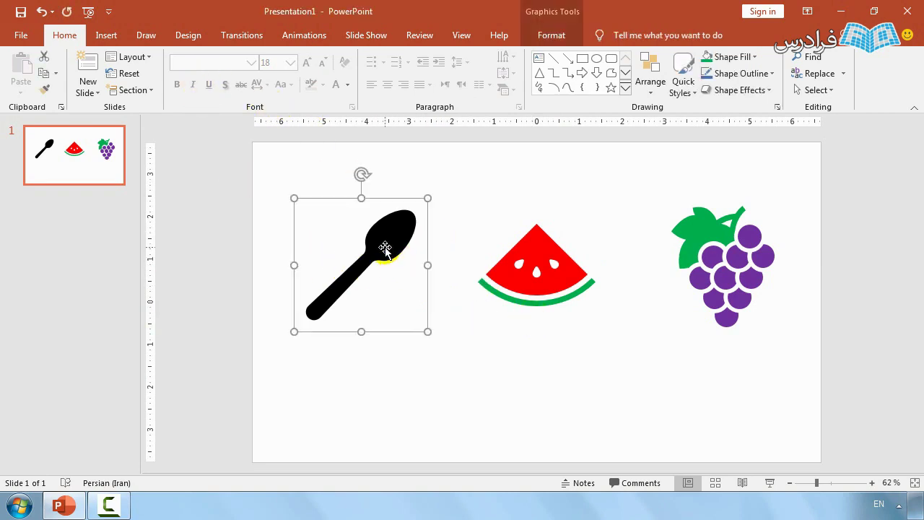
click(548, 35)
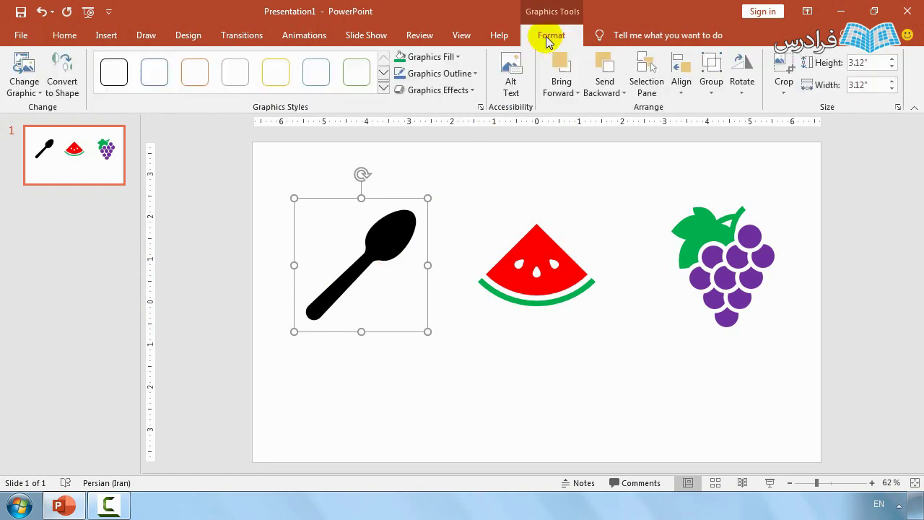
click(436, 58)
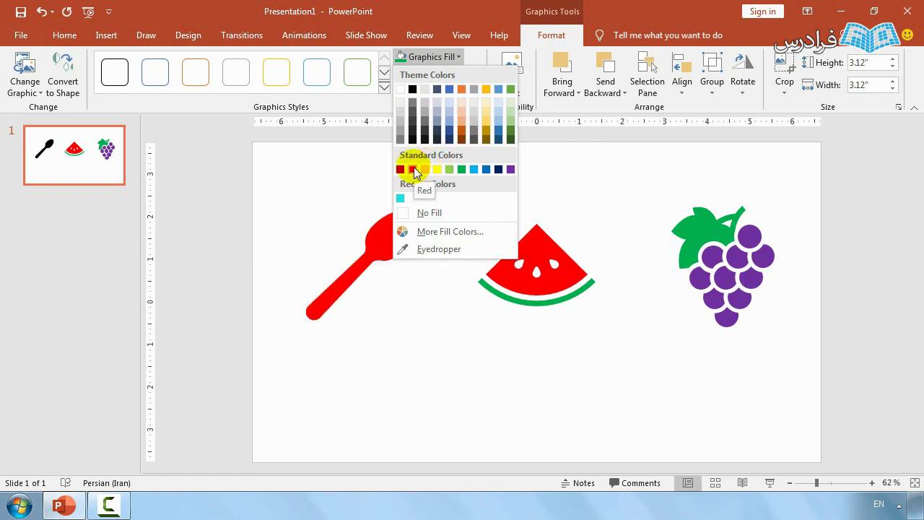
click(62, 85)
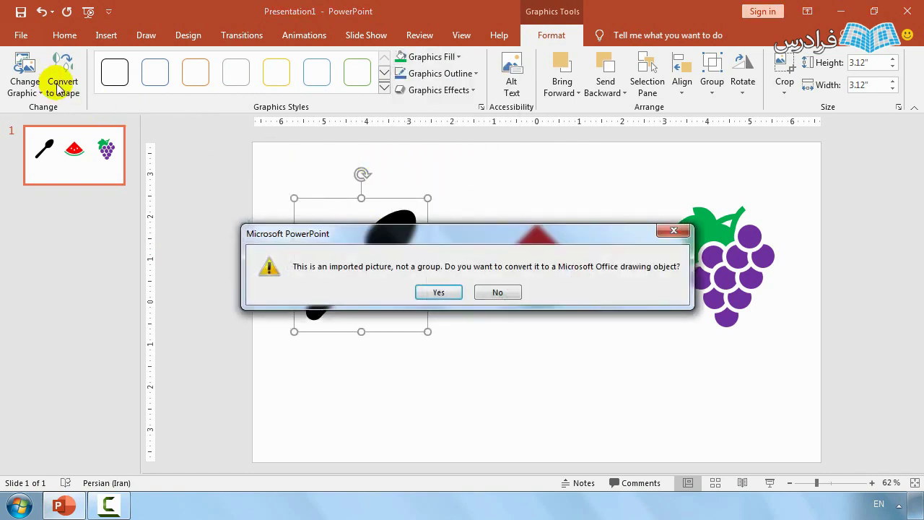
click(431, 290)
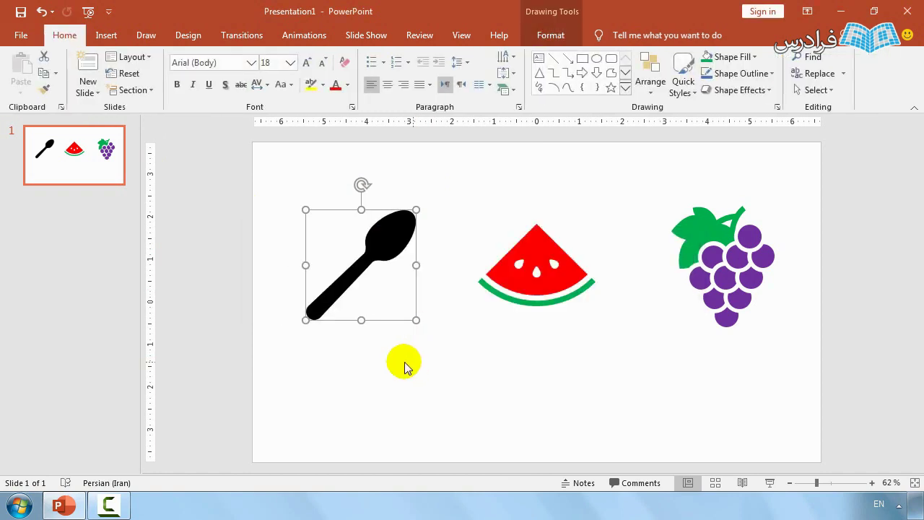
Give the spoon shape a light green fill
click(535, 34)
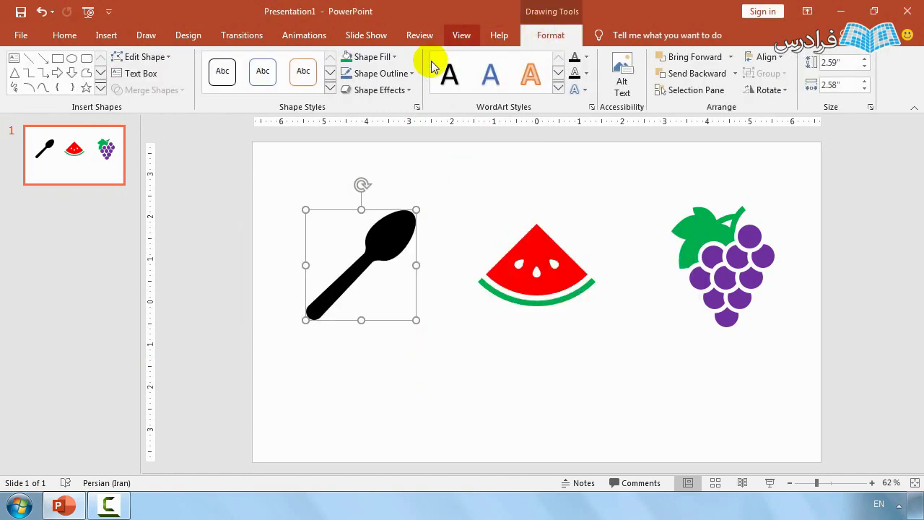
click(379, 61)
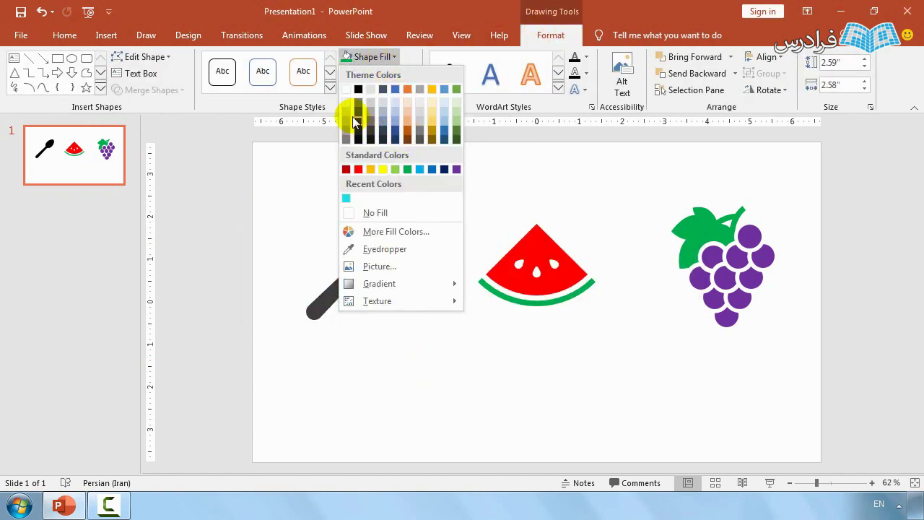
click(395, 170)
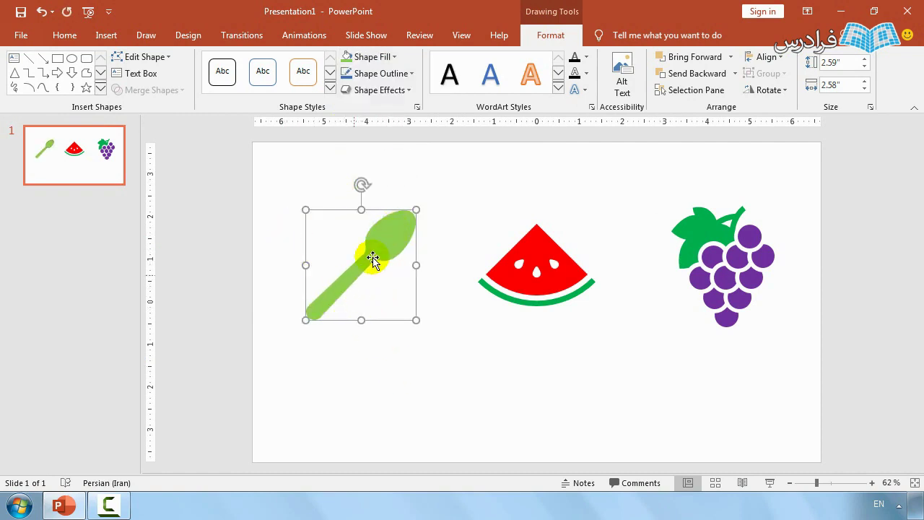
click(410, 363)
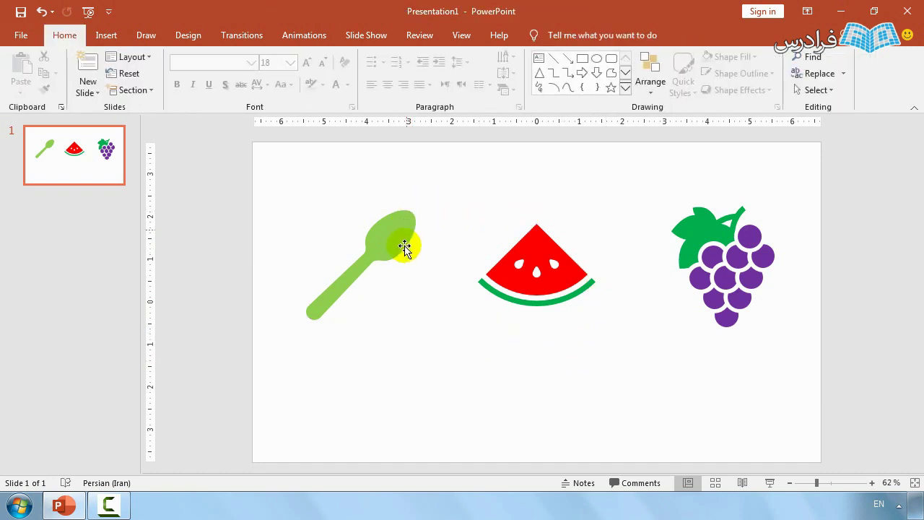